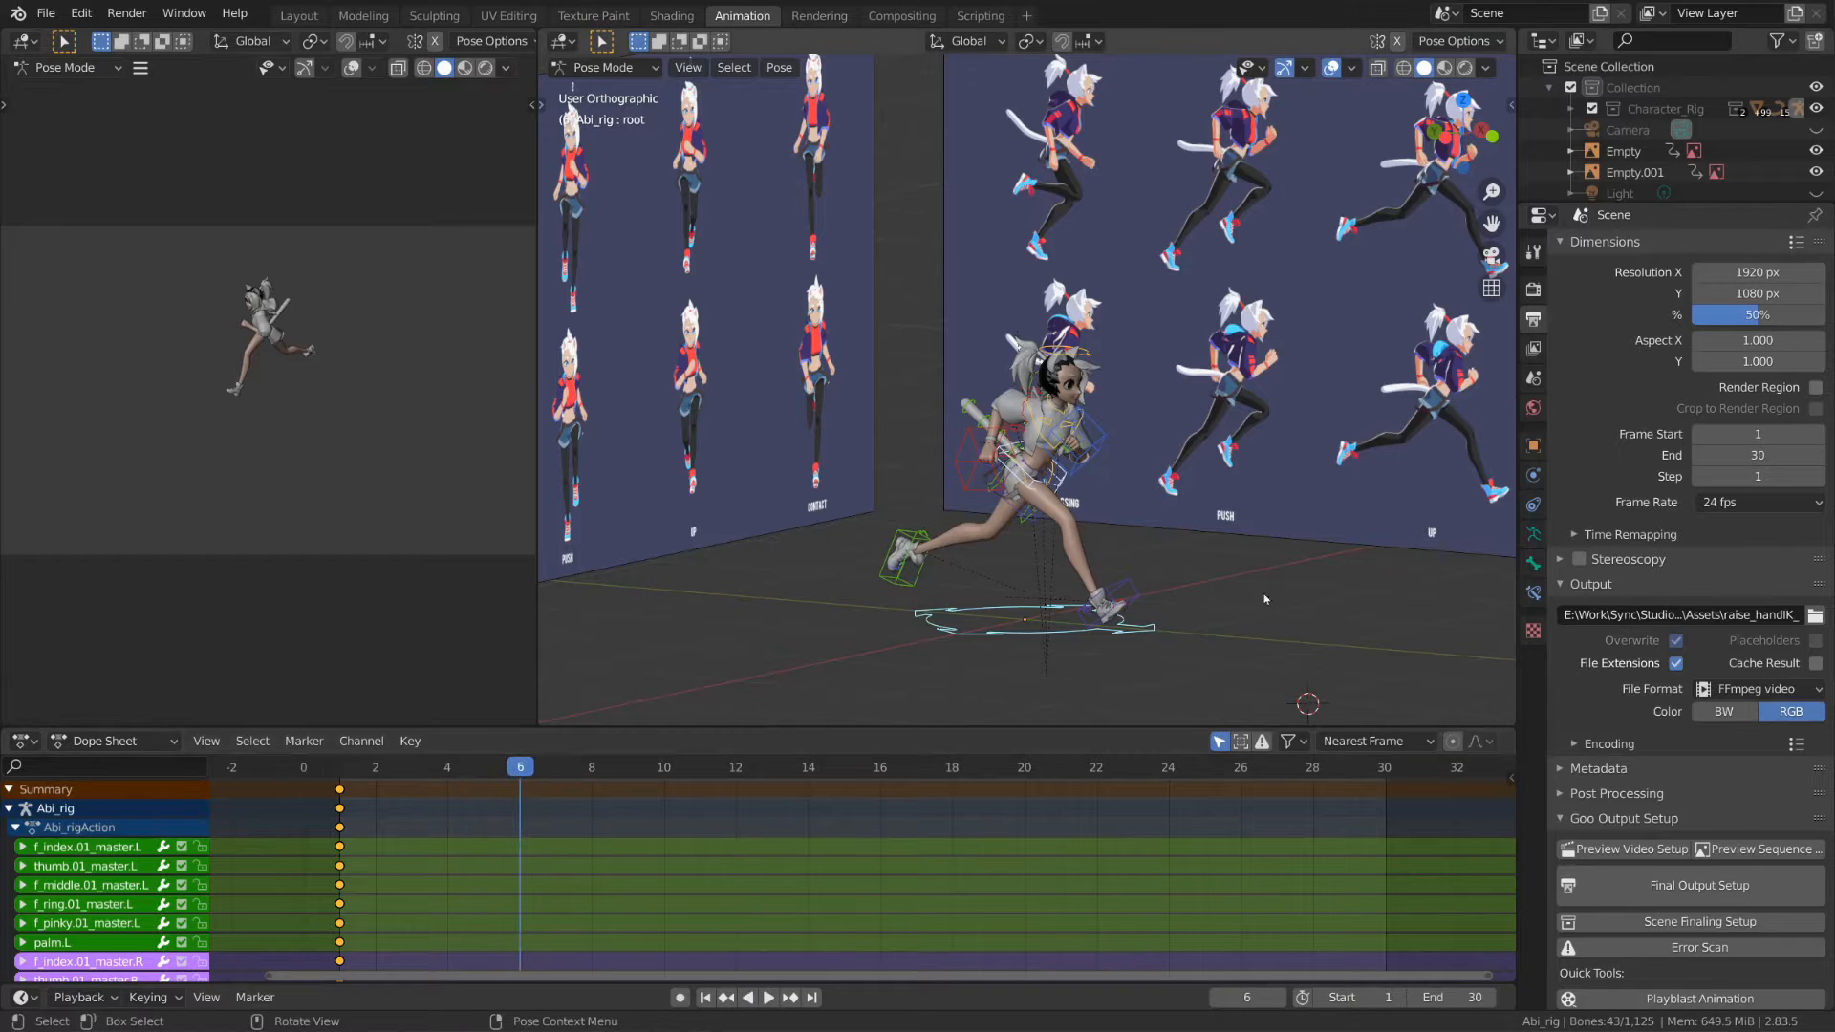
# - Make the Dope Sheet list channels of unselected and hidden bones as well
pyautogui.scroll(-2, 1218, 627)
pyautogui.moveTo(1217, 627)
pyautogui.mouseDown(button='middle')
pyautogui.moveTo(1185, 616)
pyautogui.moveTo(1207, 623)
pyautogui.mouseUp(button='middle')
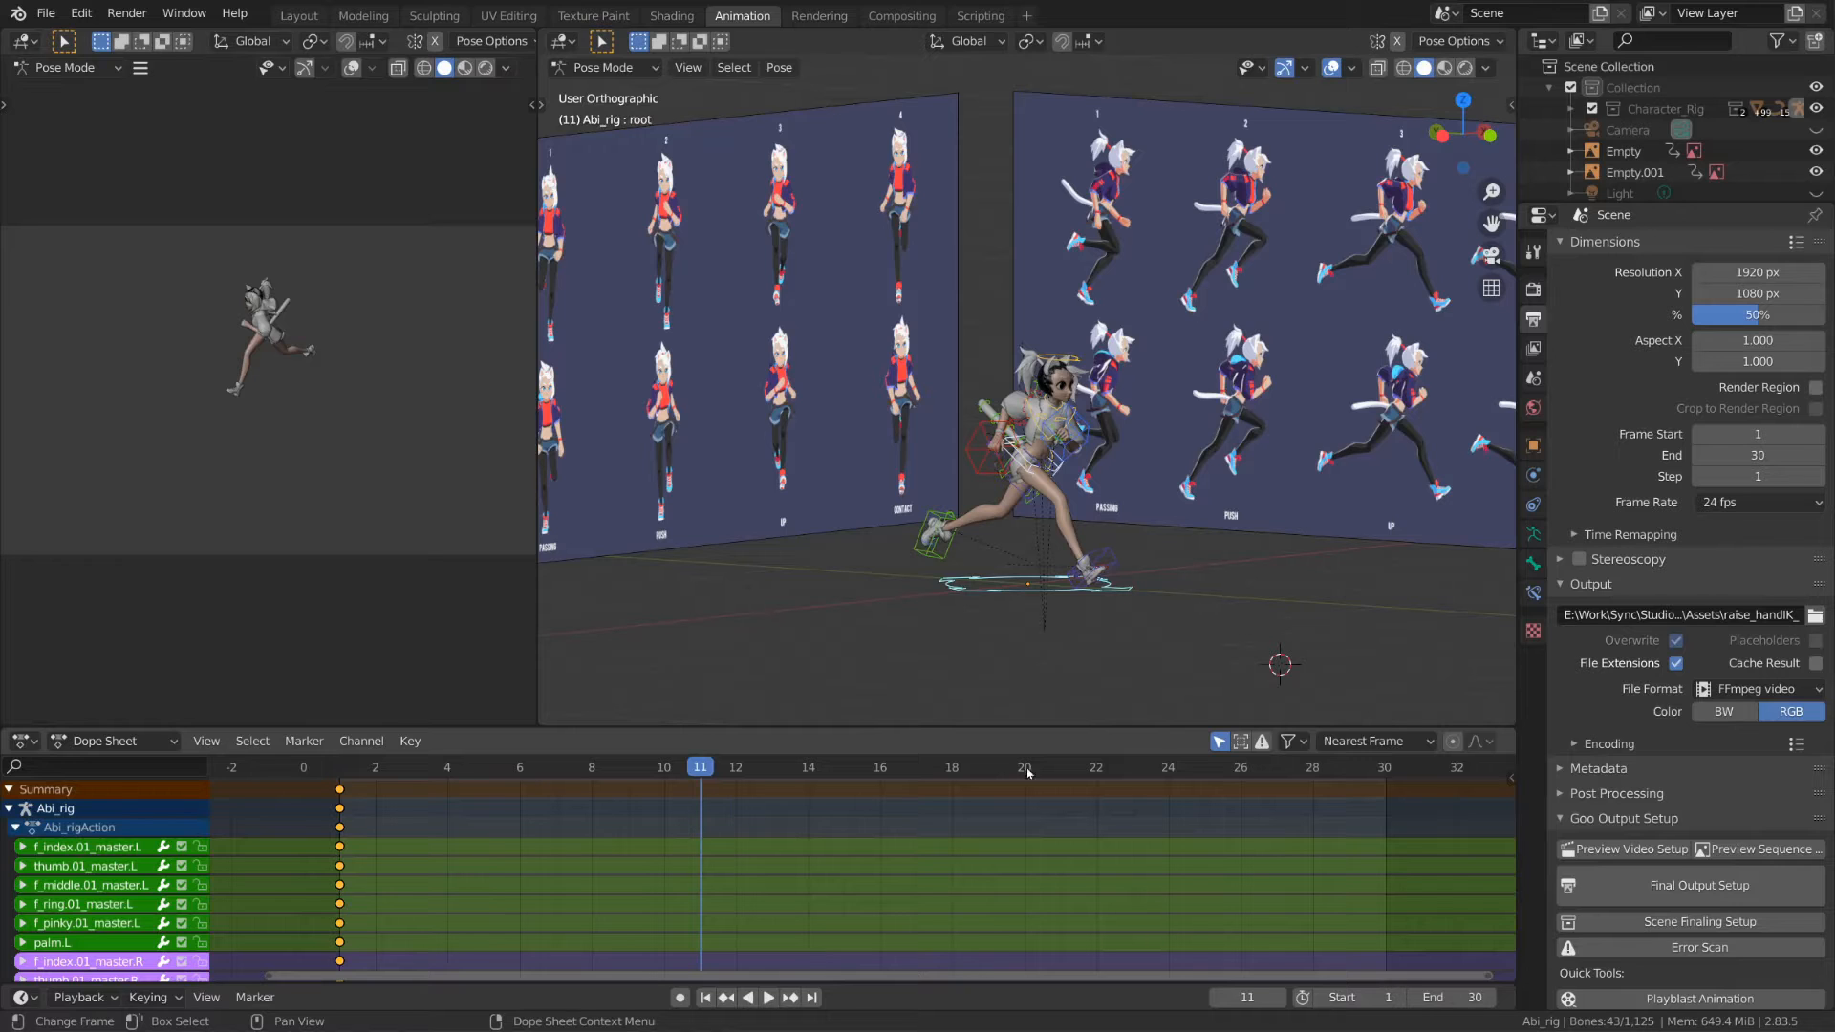
pyautogui.click(1219, 743)
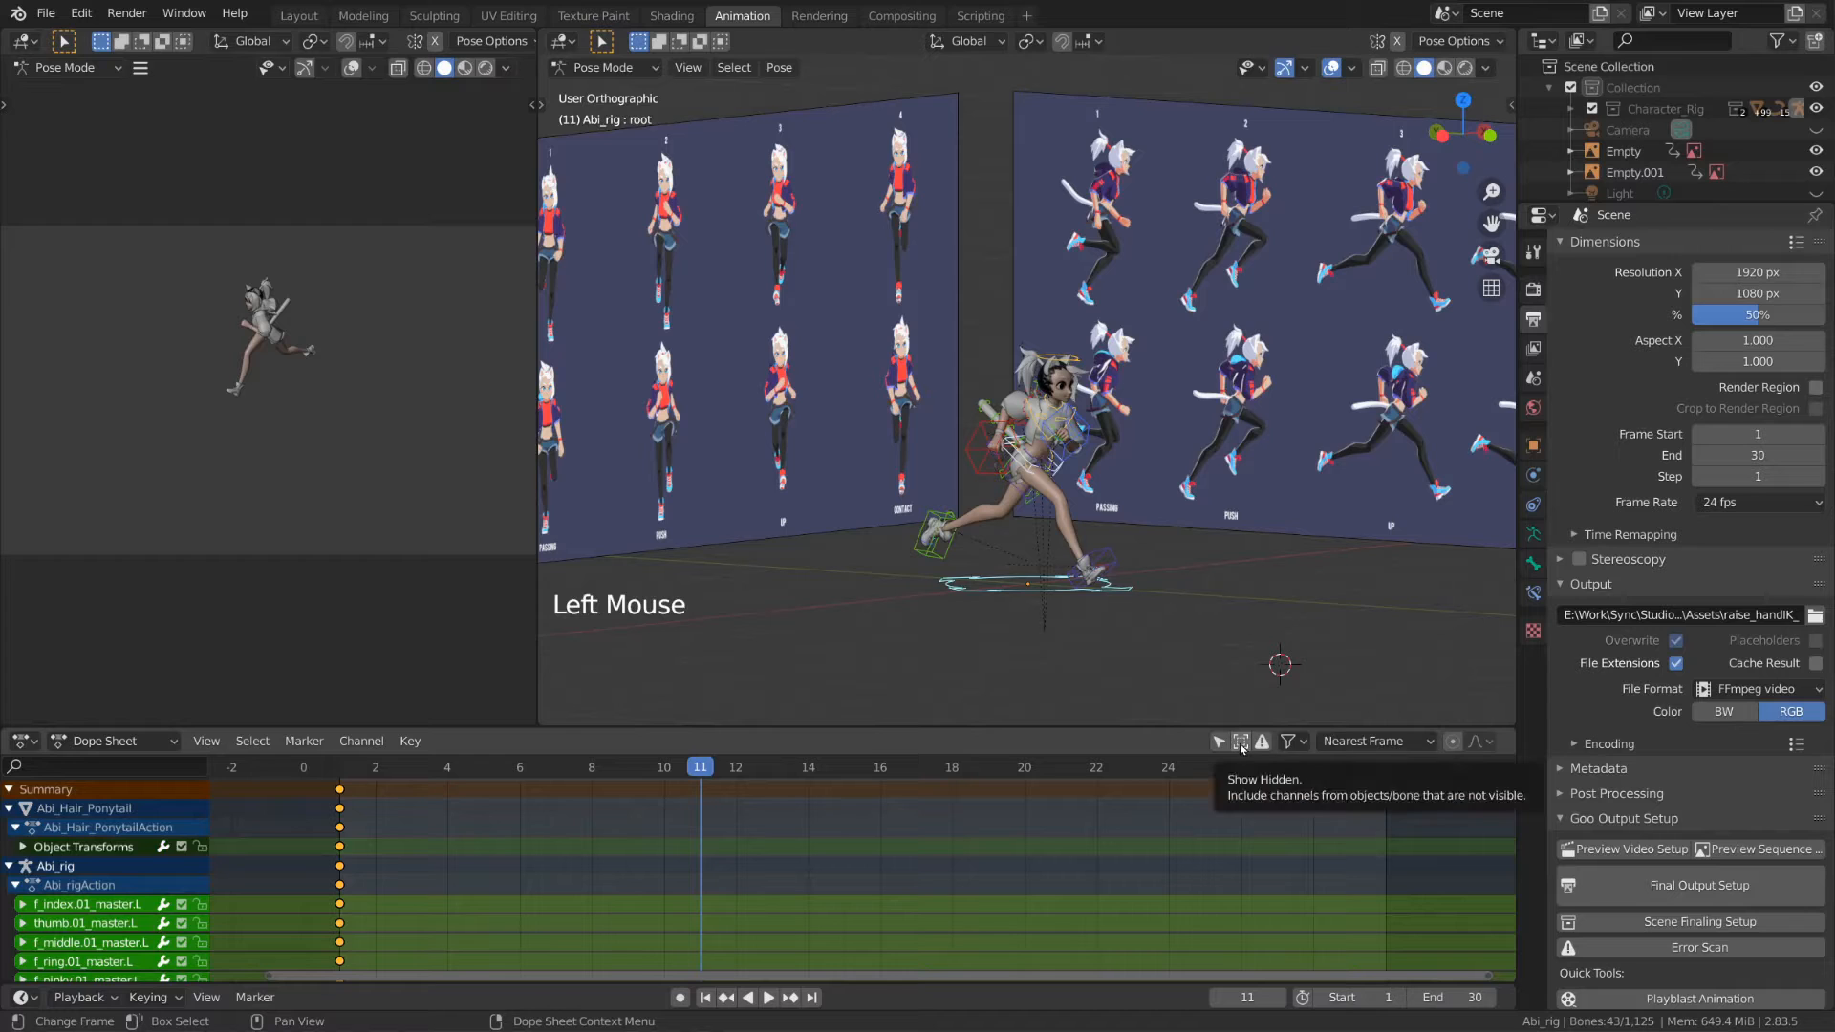
pyautogui.click(1241, 744)
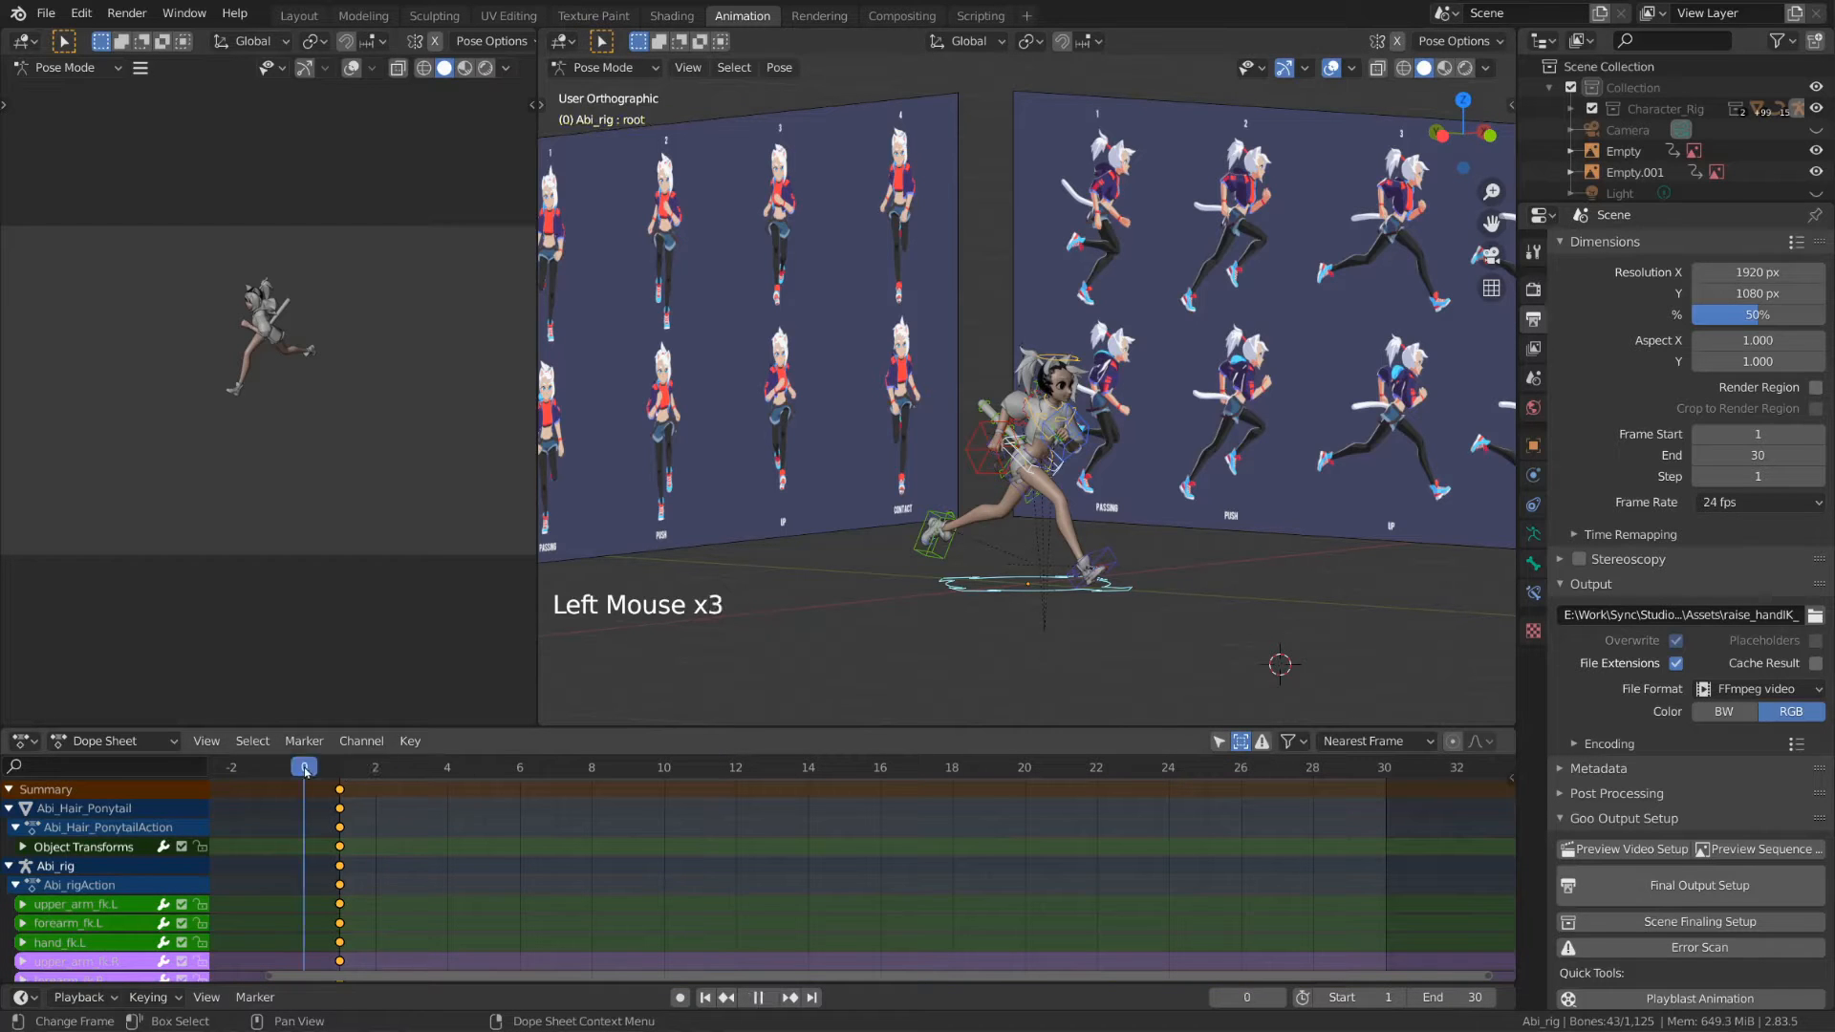
# - Shift all keyframes of the contact pose to frame 0 and set the scene's start frame to 0
pyautogui.click(340, 790)
pyautogui.press('g')
pyautogui.click(303, 808)
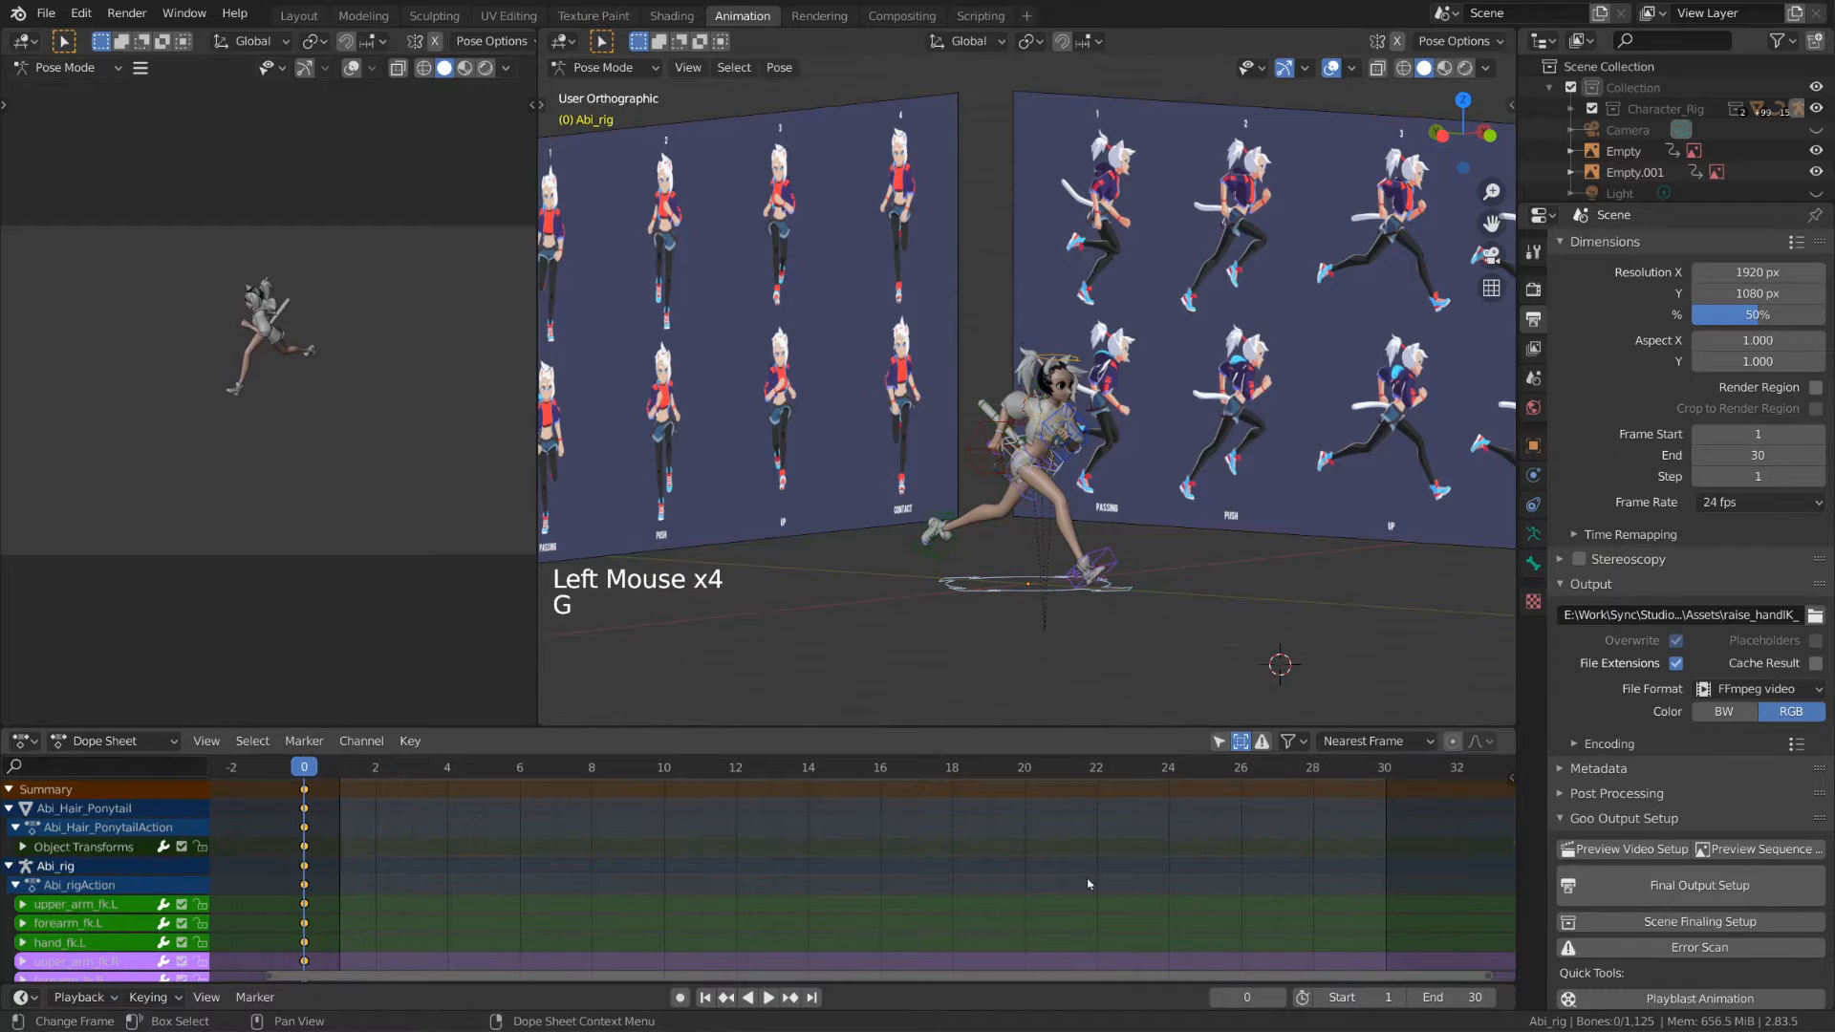
pyautogui.click(1322, 999)
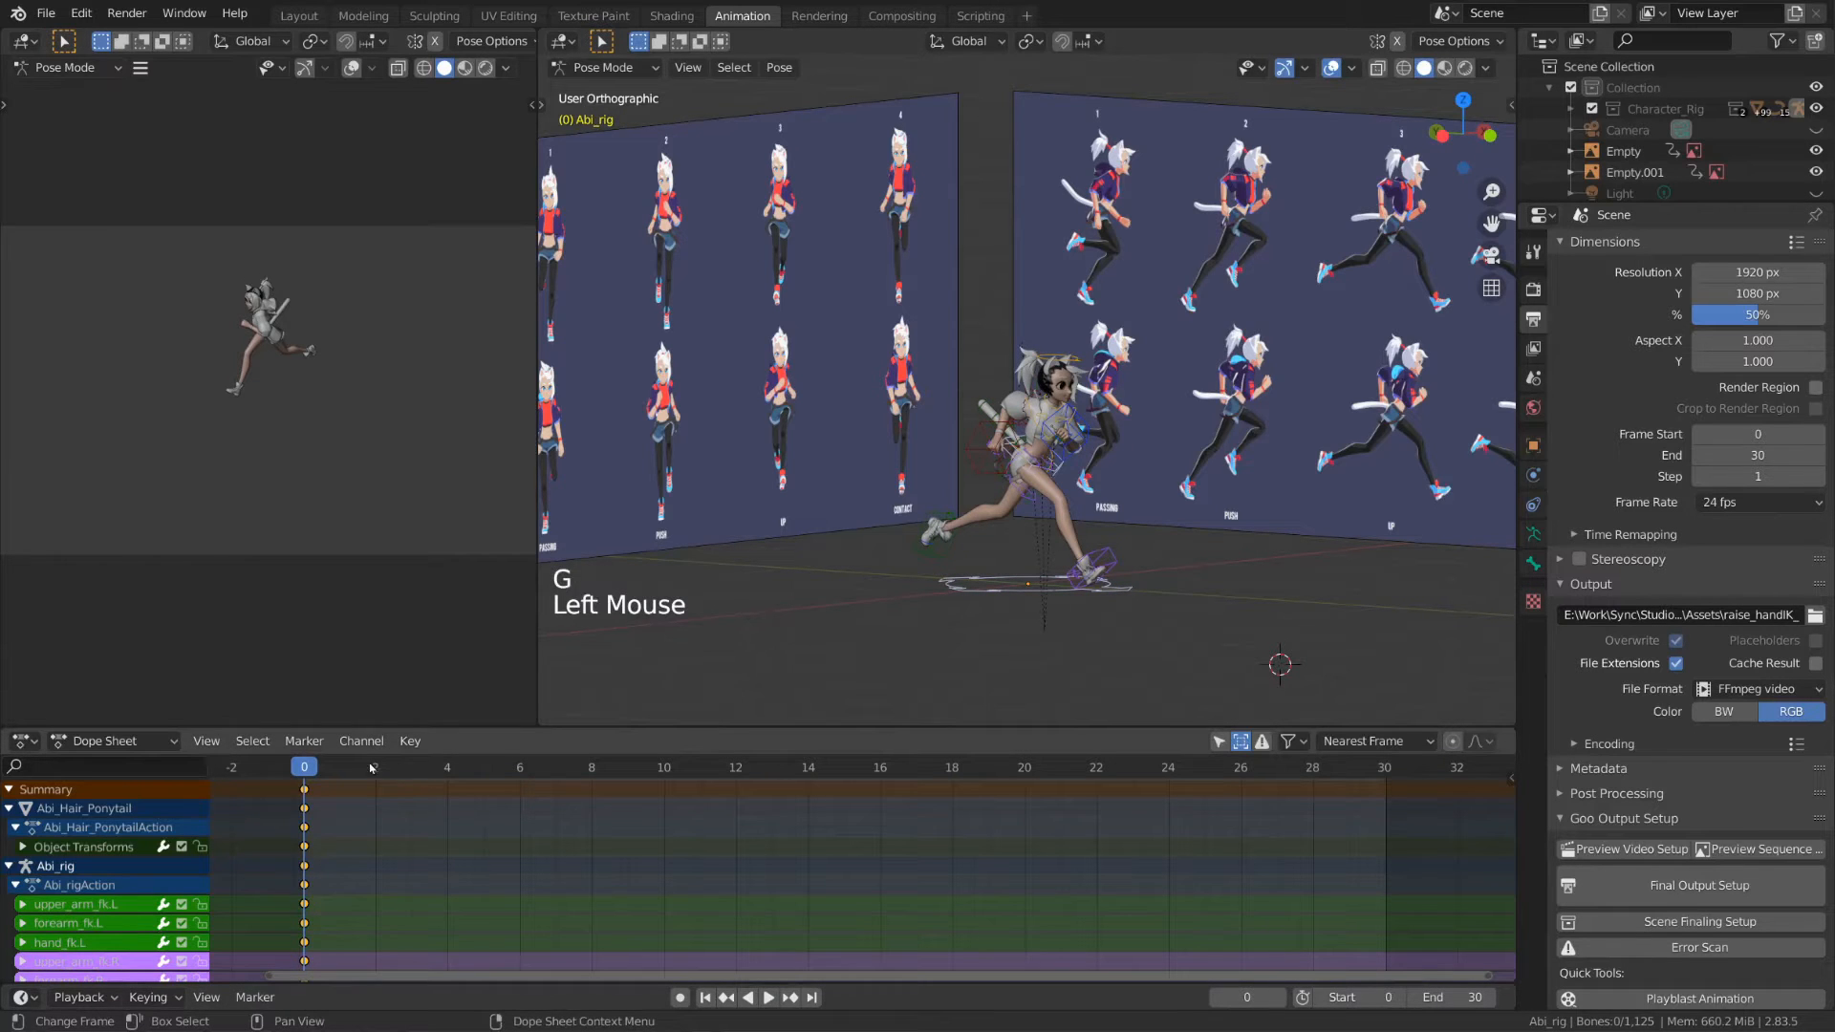
# - At frame 5, reposition the torso control for the passing pose
pyautogui.moveTo(1004, 430); pyautogui.dragTo(1137, 401, button='middle')
pyautogui.click(1058, 449)
pyautogui.scroll(2, 1147, 383)
pyautogui.keyDown('shift'); pyautogui.moveTo(1138, 402); pyautogui.dragTo(1147, 411, button='middle'); pyautogui.keyUp('shift')
pyautogui.press('g')
# - Clear the rotation and location of the right foot IK control at frame 5
pyautogui.click(1168, 562)
pyautogui.moveTo(1168, 562); pyautogui.dragTo(1185, 535, button='middle')
pyautogui.hotkey('alt', 'r')
pyautogui.hotkey('alt', 'g')
pyautogui.moveTo(1185, 535)
pyautogui.mouseDown(button='middle')
pyautogui.moveTo(1196, 521)
pyautogui.moveTo(1108, 526)
pyautogui.moveTo(1161, 555)
pyautogui.mouseUp(button='middle')
# - Move the foot IK controls so the right foot stands beneath the body and the left foot lifts behind it
pyautogui.press('g')
pyautogui.click(1090, 535)
pyautogui.press('g')
pyautogui.scroll(-1, 1119, 535)
pyautogui.click(1161, 554)
pyautogui.click(1161, 559)
pyautogui.press('g')
pyautogui.click(1109, 545)
pyautogui.press('g')
pyautogui.click(1061, 526)
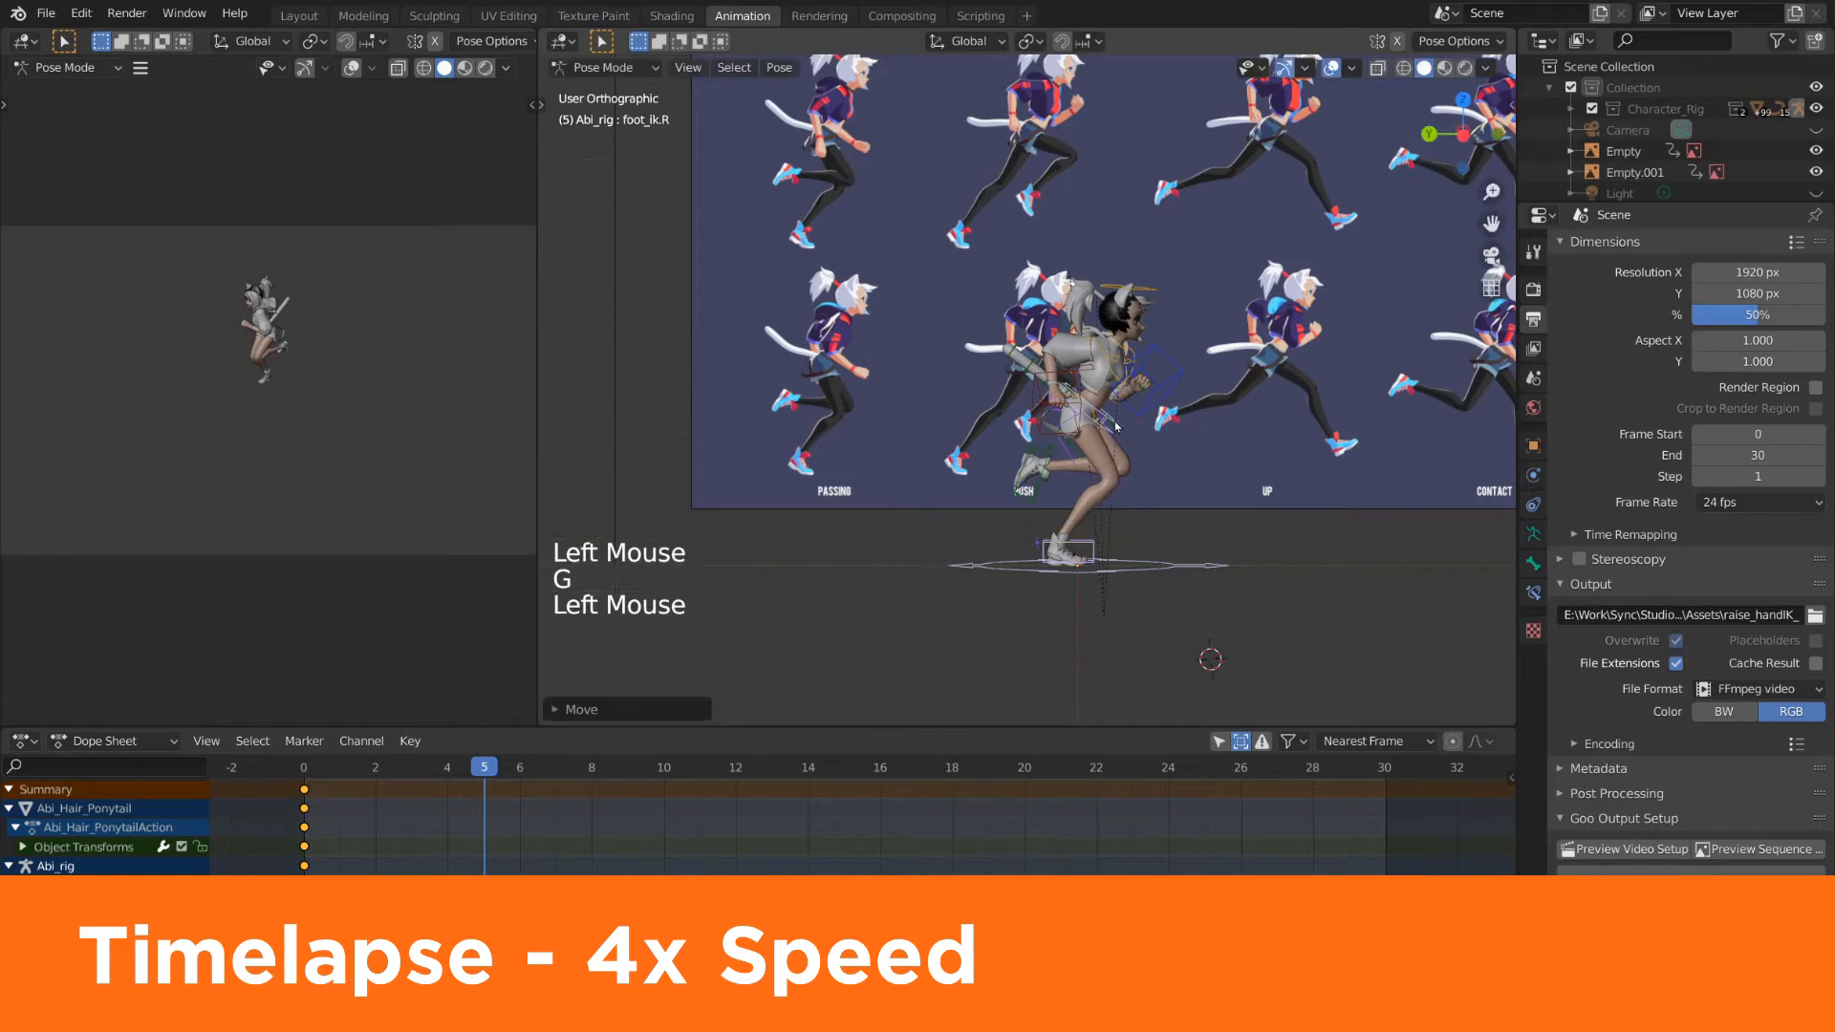
# - Adjust the body's rotation at frame 5, then clear the chest control's rotation and rotate it for the passing pose
pyautogui.press('r')
pyautogui.click(1237, 507)
pyautogui.click(1153, 410)
pyautogui.click(1154, 409)
pyautogui.hotkey('alt', 'r')
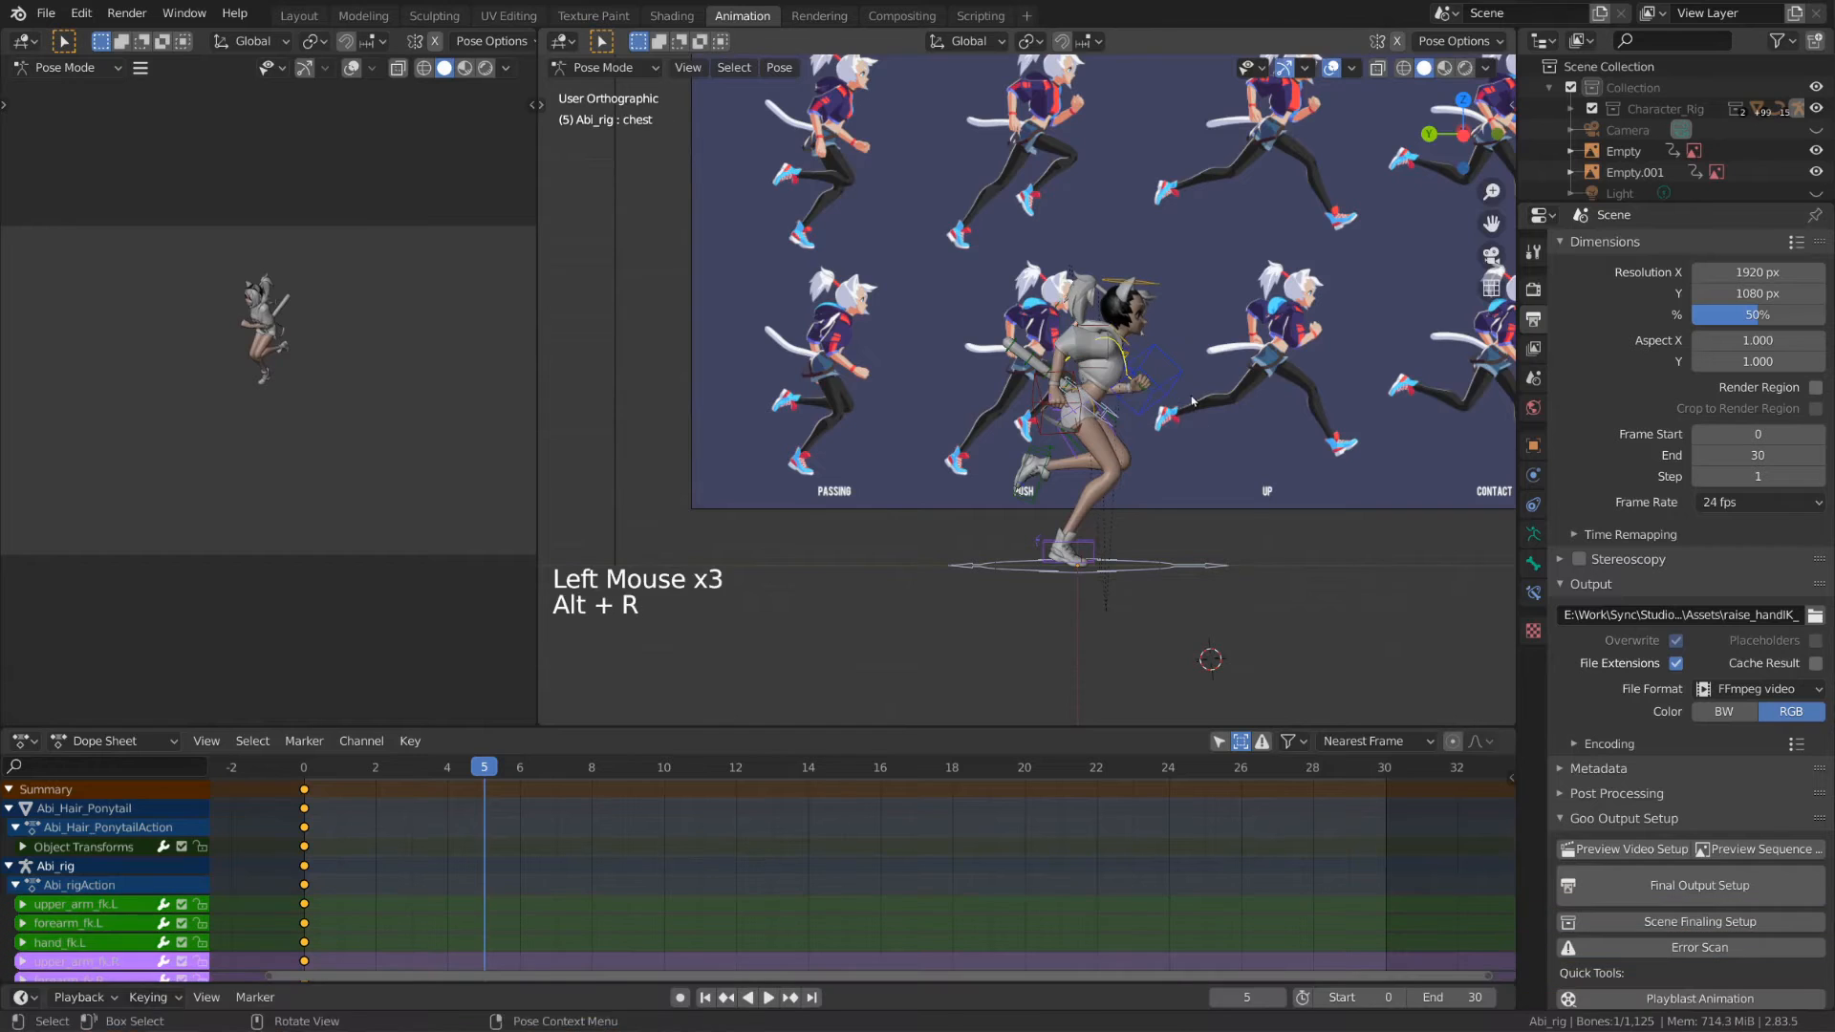
pyautogui.press('r')
pyautogui.click(1167, 439)
# - Move and rotate the hand IK controls to bring the arms close to the body in the passing pose
pyautogui.press('g')
pyautogui.moveTo(1167, 438); pyautogui.dragTo(1090, 478, button='middle')
pyautogui.press('r')
pyautogui.press('r')
pyautogui.press('r')
pyautogui.press('r')
pyautogui.press('g')
pyautogui.click(1084, 421)
# - Refine the position and rotation of the upper-body controls at frame 5 in left side view
pyautogui.press('ctrl+KP_3')
pyautogui.press('g')
pyautogui.press('r')
pyautogui.scroll(6, 1308, 390)
pyautogui.scroll(-3, 1339, 449)
pyautogui.keyDown('shift'); pyautogui.moveTo(1307, 390); pyautogui.dragTo(1338, 440, button='middle'); pyautogui.keyUp('shift')
pyautogui.press('r')
pyautogui.press('r')
pyautogui.press('g')
pyautogui.press('r')
pyautogui.click(1391, 453)
# - Fine-tune the placement of the left and right foot IK controls at frame 5
pyautogui.scroll(-1, 1338, 439)
pyautogui.keyDown('shift'); pyautogui.moveTo(1338, 440); pyautogui.dragTo(1347, 459, button='middle'); pyautogui.keyUp('shift')
pyautogui.click(1076, 482)
pyautogui.press('g')
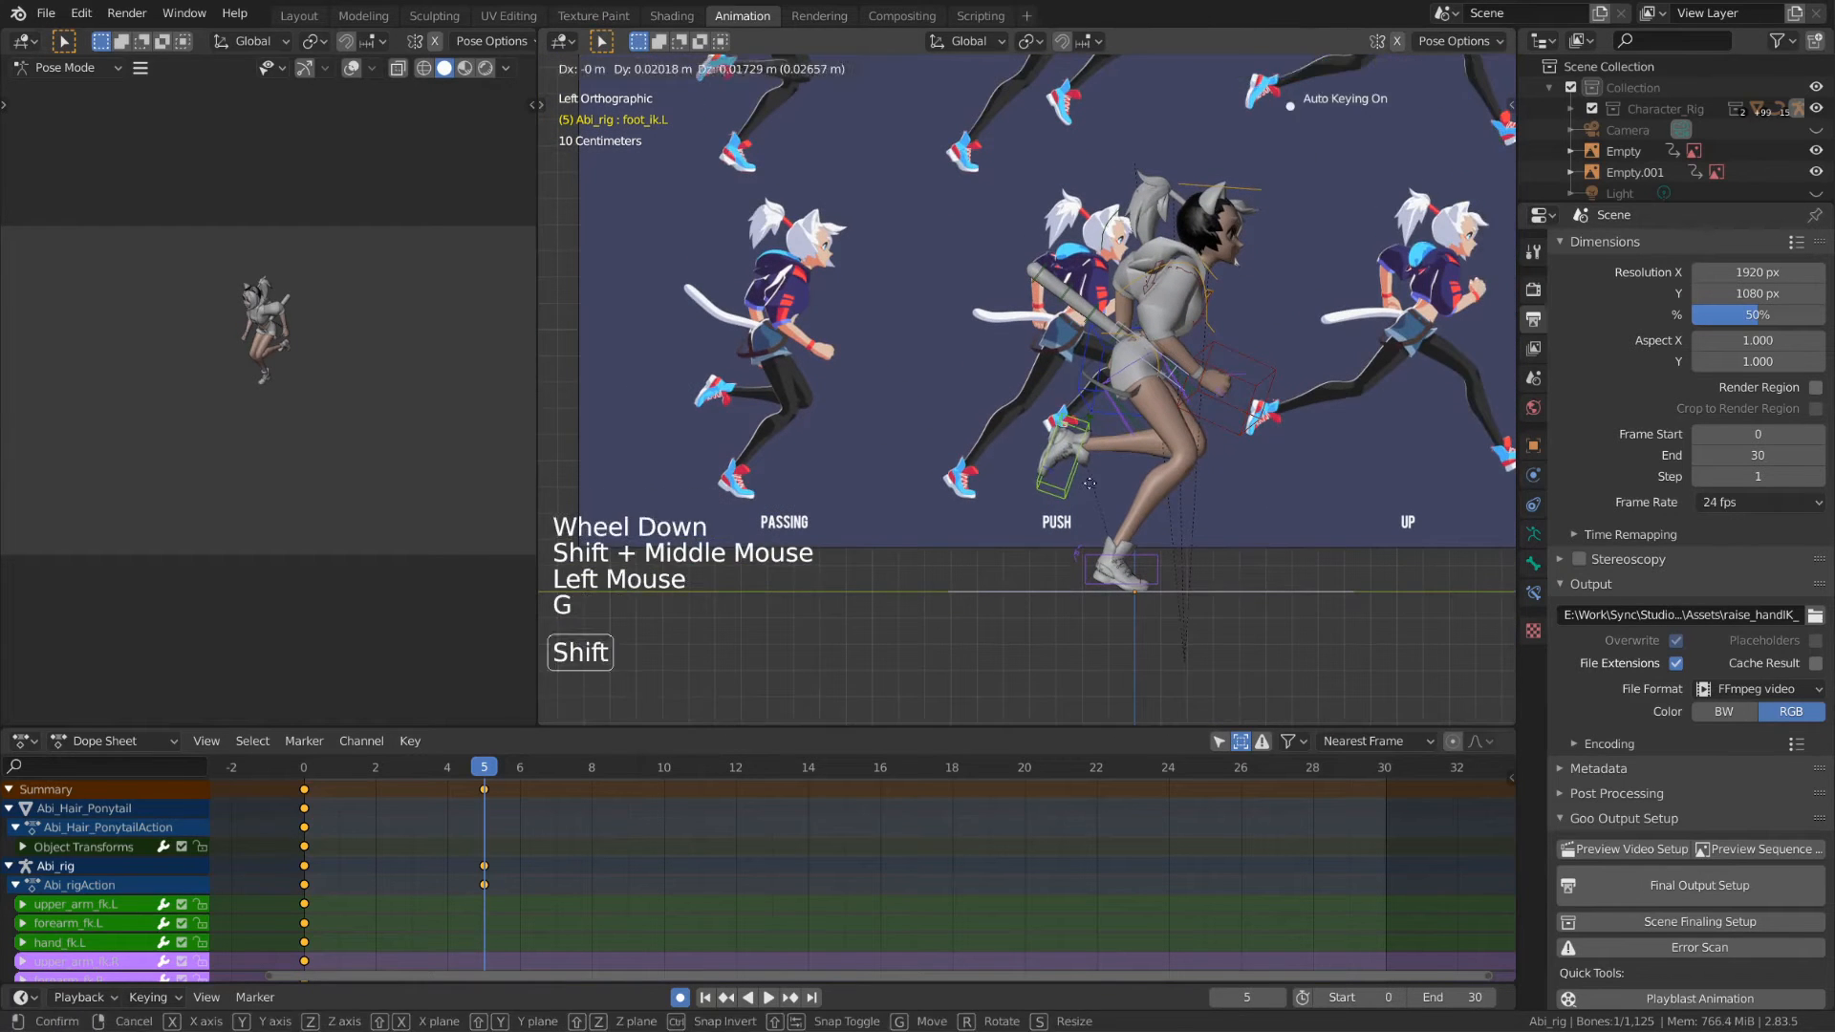
pyautogui.click(1147, 564)
pyautogui.press('g')
pyautogui.click(1174, 361)
# - Keyframe the whole rig at frame 5 and play back the motion between the contact and passing poses
pyautogui.press('space')
pyautogui.click(339, 767)
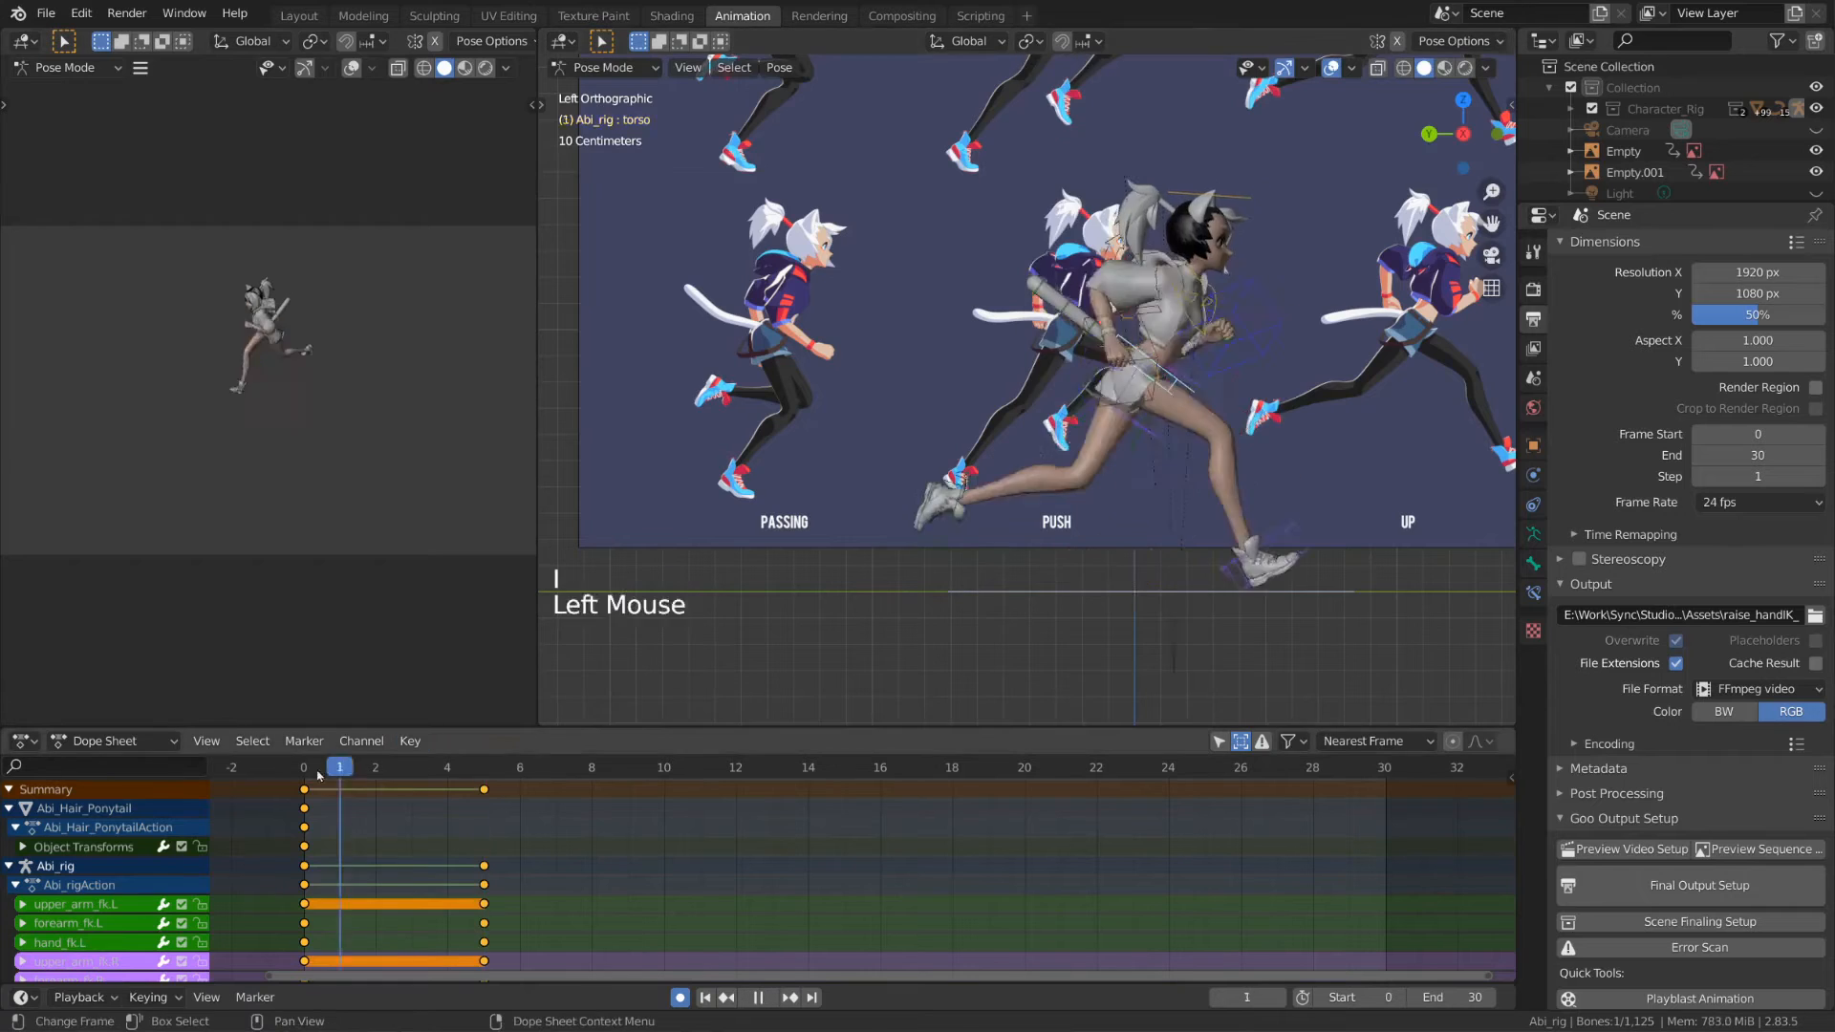
pyautogui.scroll(-3, 1214, 522)
pyautogui.keyDown('shift'); pyautogui.moveTo(1214, 522); pyautogui.dragTo(1176, 583, button='middle'); pyautogui.keyUp('shift')
pyautogui.click(304, 773)
pyautogui.press('space')
pyautogui.click(452, 777)
pyautogui.press('space')
pyautogui.press('space')
pyautogui.click(452, 776)
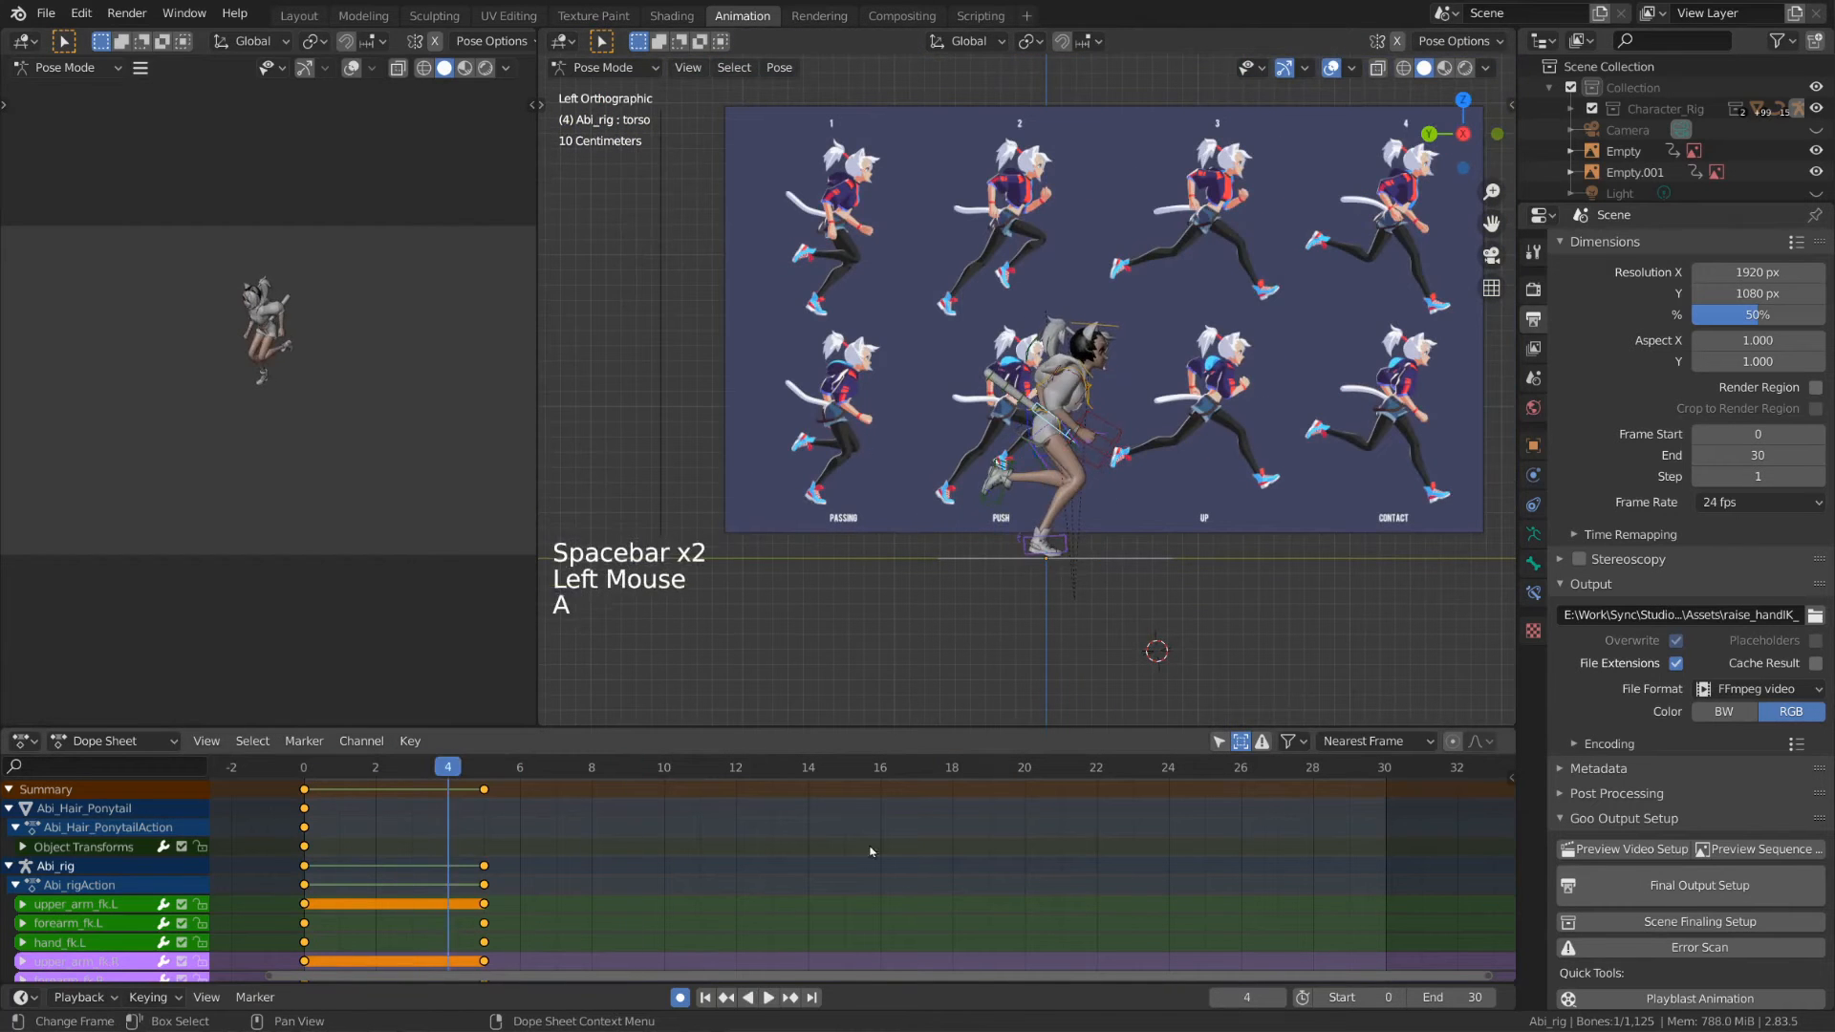
# - Change the interpolation mode of all keyframes and play the animation repeatedly from frame 0
pyautogui.press('t')
pyautogui.click(1057, 876)
pyautogui.click(304, 771)
pyautogui.press('space')
pyautogui.press('space')
pyautogui.click(298, 770)
pyautogui.press('space')
pyautogui.press('space')
pyautogui.click(304, 770)
pyautogui.press('space')
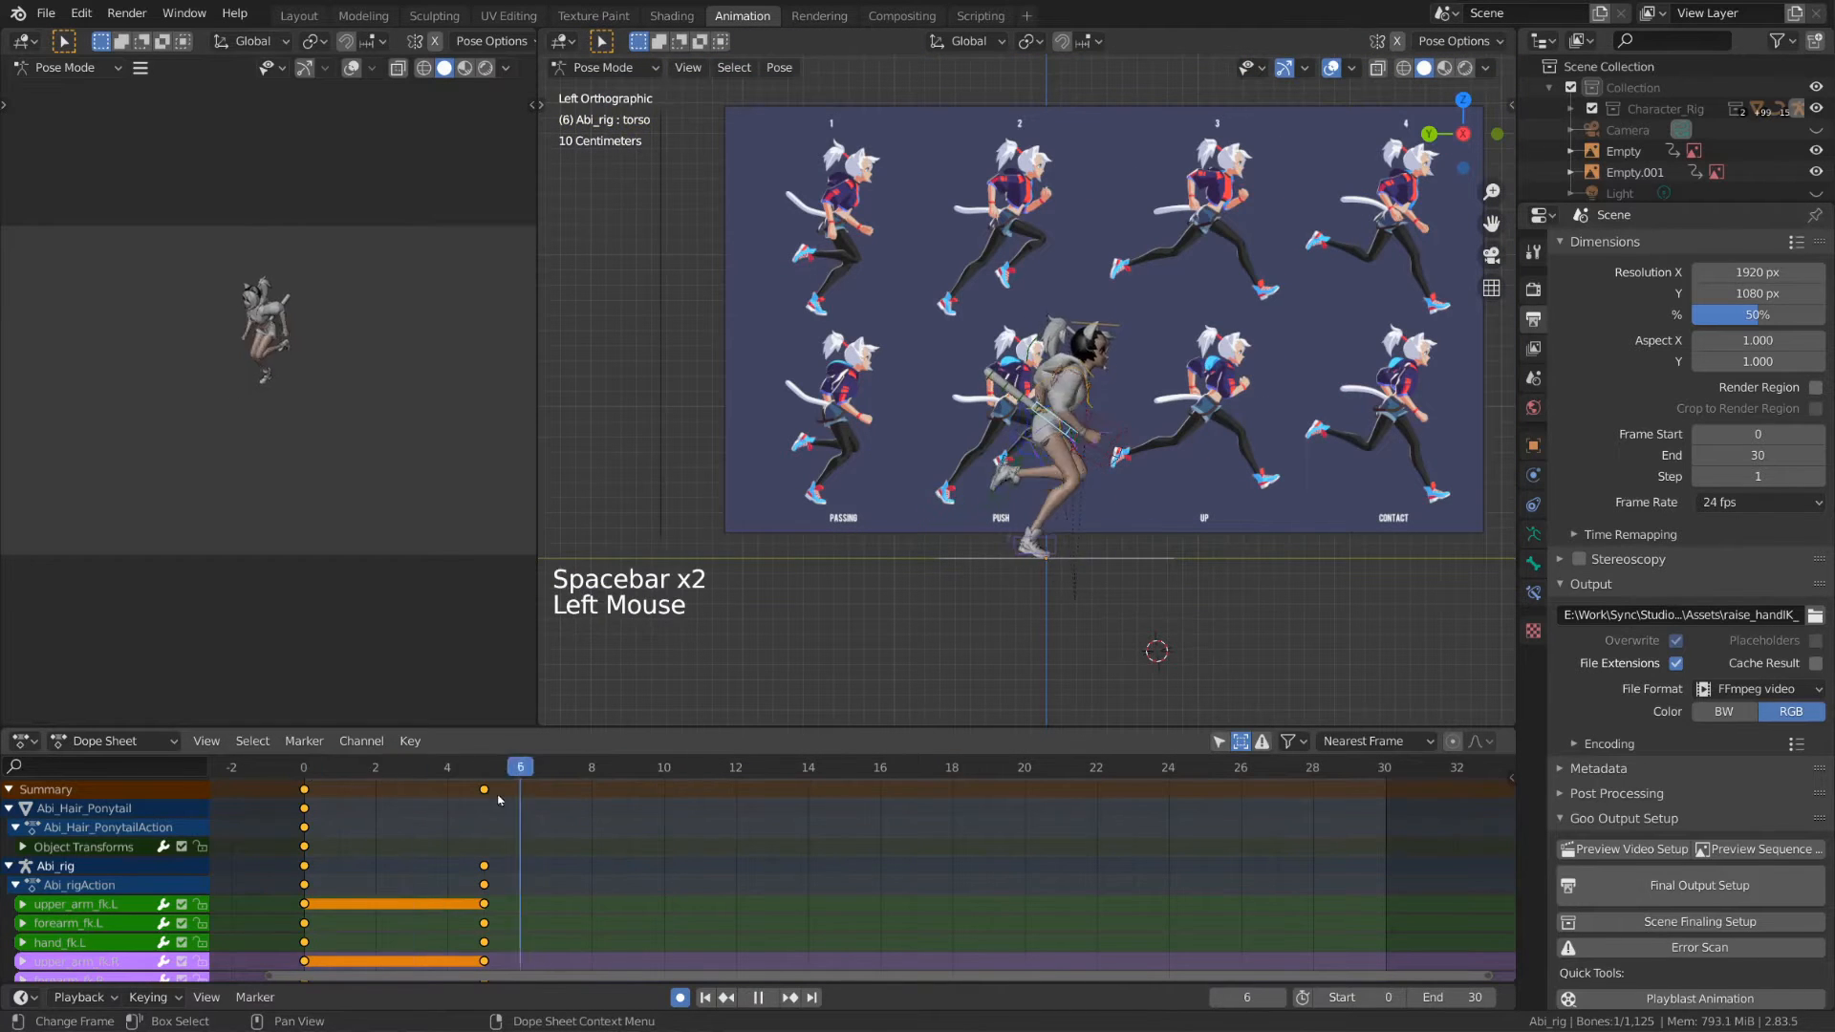
# - At frame 3, clear the rotation and location of the right foot IK control
pyautogui.moveTo(498, 800); pyautogui.dragTo(418, 776)
pyautogui.scroll(2, 1109, 516)
pyautogui.keyDown('shift'); pyautogui.moveTo(1109, 517); pyautogui.dragTo(1110, 496, button='middle'); pyautogui.keyUp('shift')
pyautogui.click(1088, 585)
pyautogui.keyDown('shift'); pyautogui.moveTo(1124, 578); pyautogui.dragTo(1131, 553, button='middle'); pyautogui.keyUp('shift')
pyautogui.scroll(4, 1016, 466)
pyautogui.scroll(-5, 1016, 466)
pyautogui.keyDown('shift'); pyautogui.moveTo(1233, 359); pyautogui.dragTo(1288, 342, button='middle'); pyautogui.keyUp('shift')
pyautogui.hotkey('alt', 'r')
pyautogui.hotkey('alt', 'g')
# - Move the right foot IK control along Y in front of the body, rotate it and set it on the ground
pyautogui.press('g')
pyautogui.press('g')
pyautogui.press('y')
pyautogui.click(1100, 564)
pyautogui.click(1011, 612)
pyautogui.press('r')
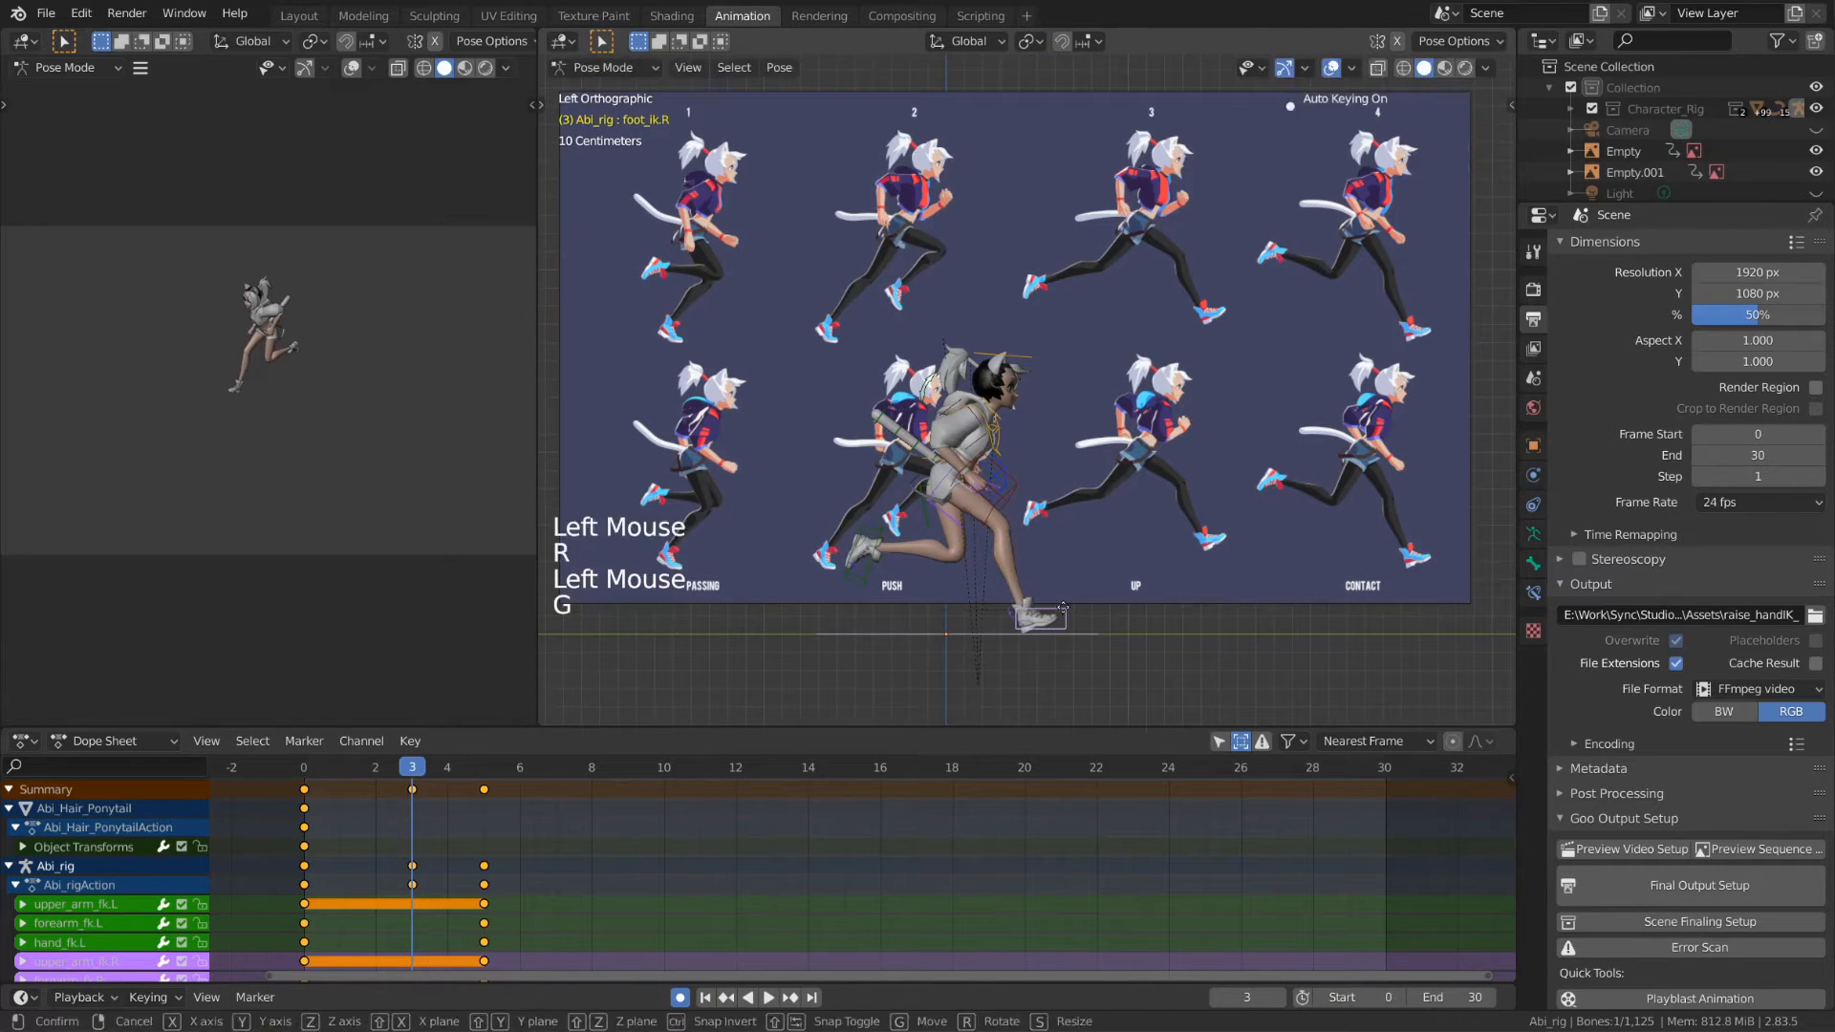
pyautogui.click(1063, 607)
# - Raise the torso control along the Z axis at frame 3
pyautogui.click(1011, 495)
pyautogui.press('g')
pyautogui.press('z')
pyautogui.click(1011, 480)
# - Move the left foot IK control up and back at frame 3 and rotate it to trail behind the body
pyautogui.click(865, 575)
pyautogui.press('g')
pyautogui.click(842, 540)
pyautogui.press('r')
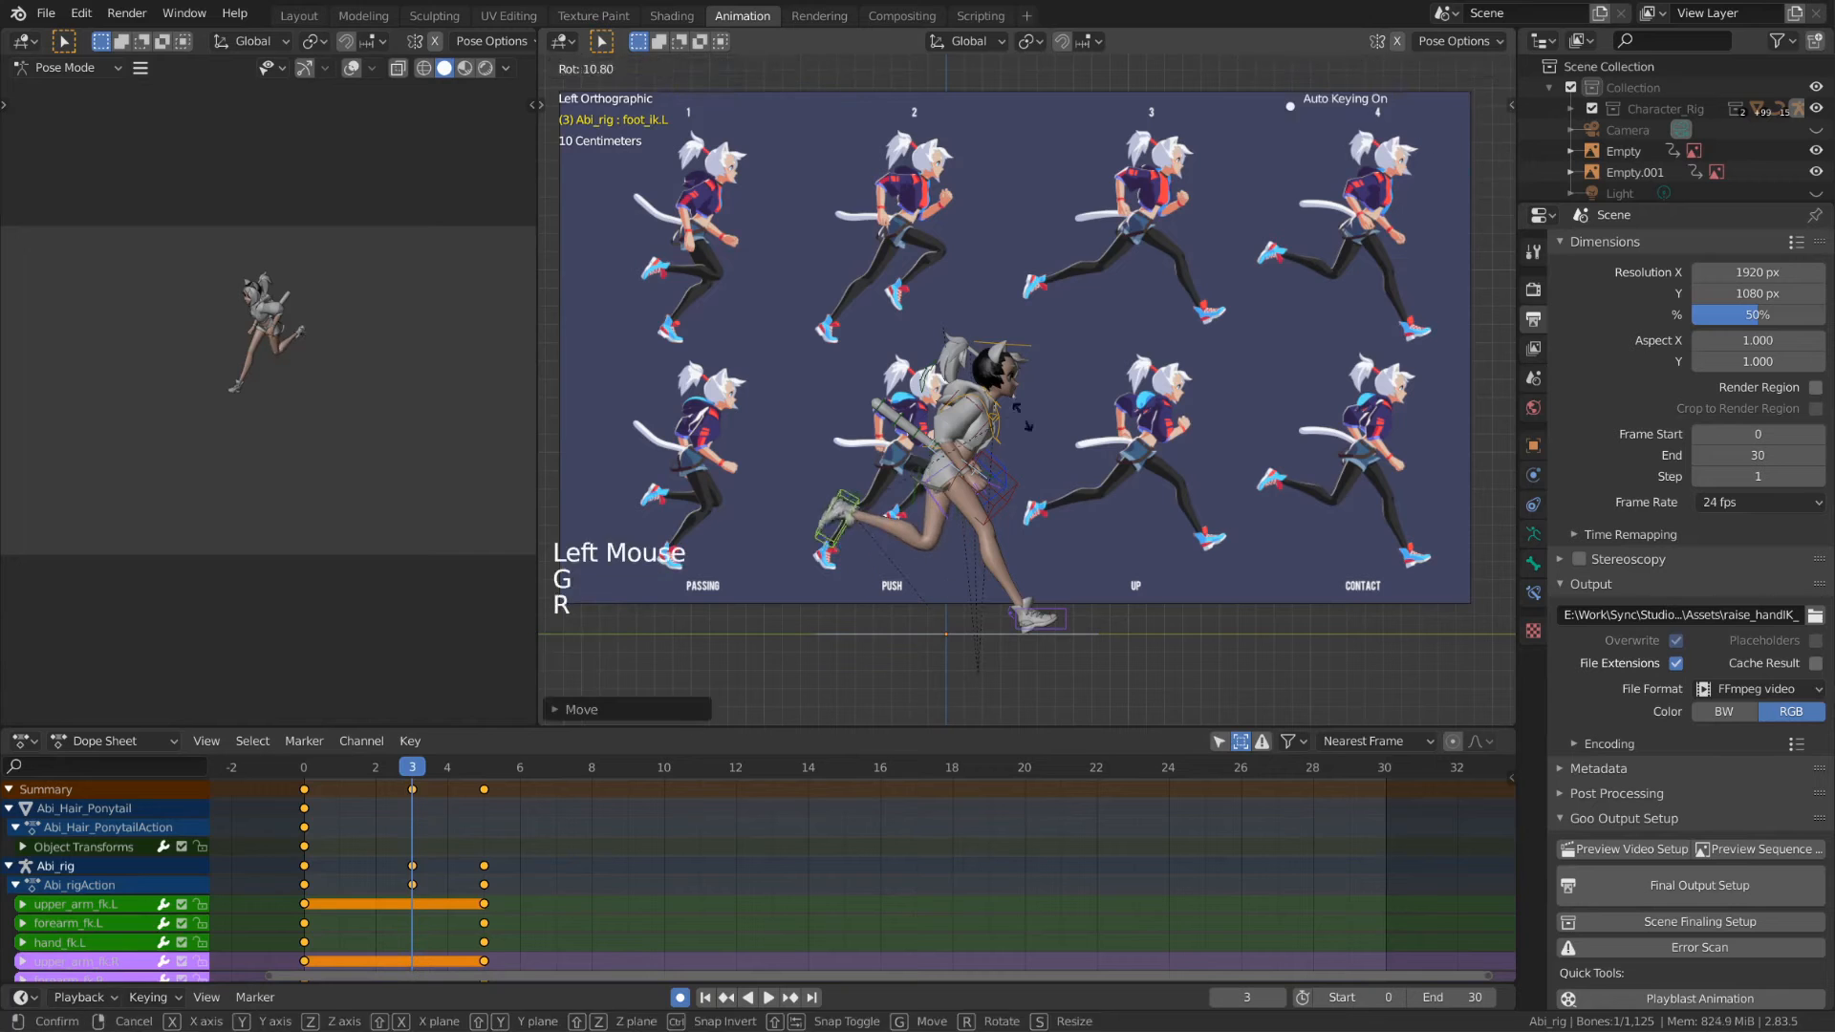
pyautogui.click(867, 349)
# - Rotate the left hand IK control freely and reposition the right hand IK control at frame 3
pyautogui.click(999, 478)
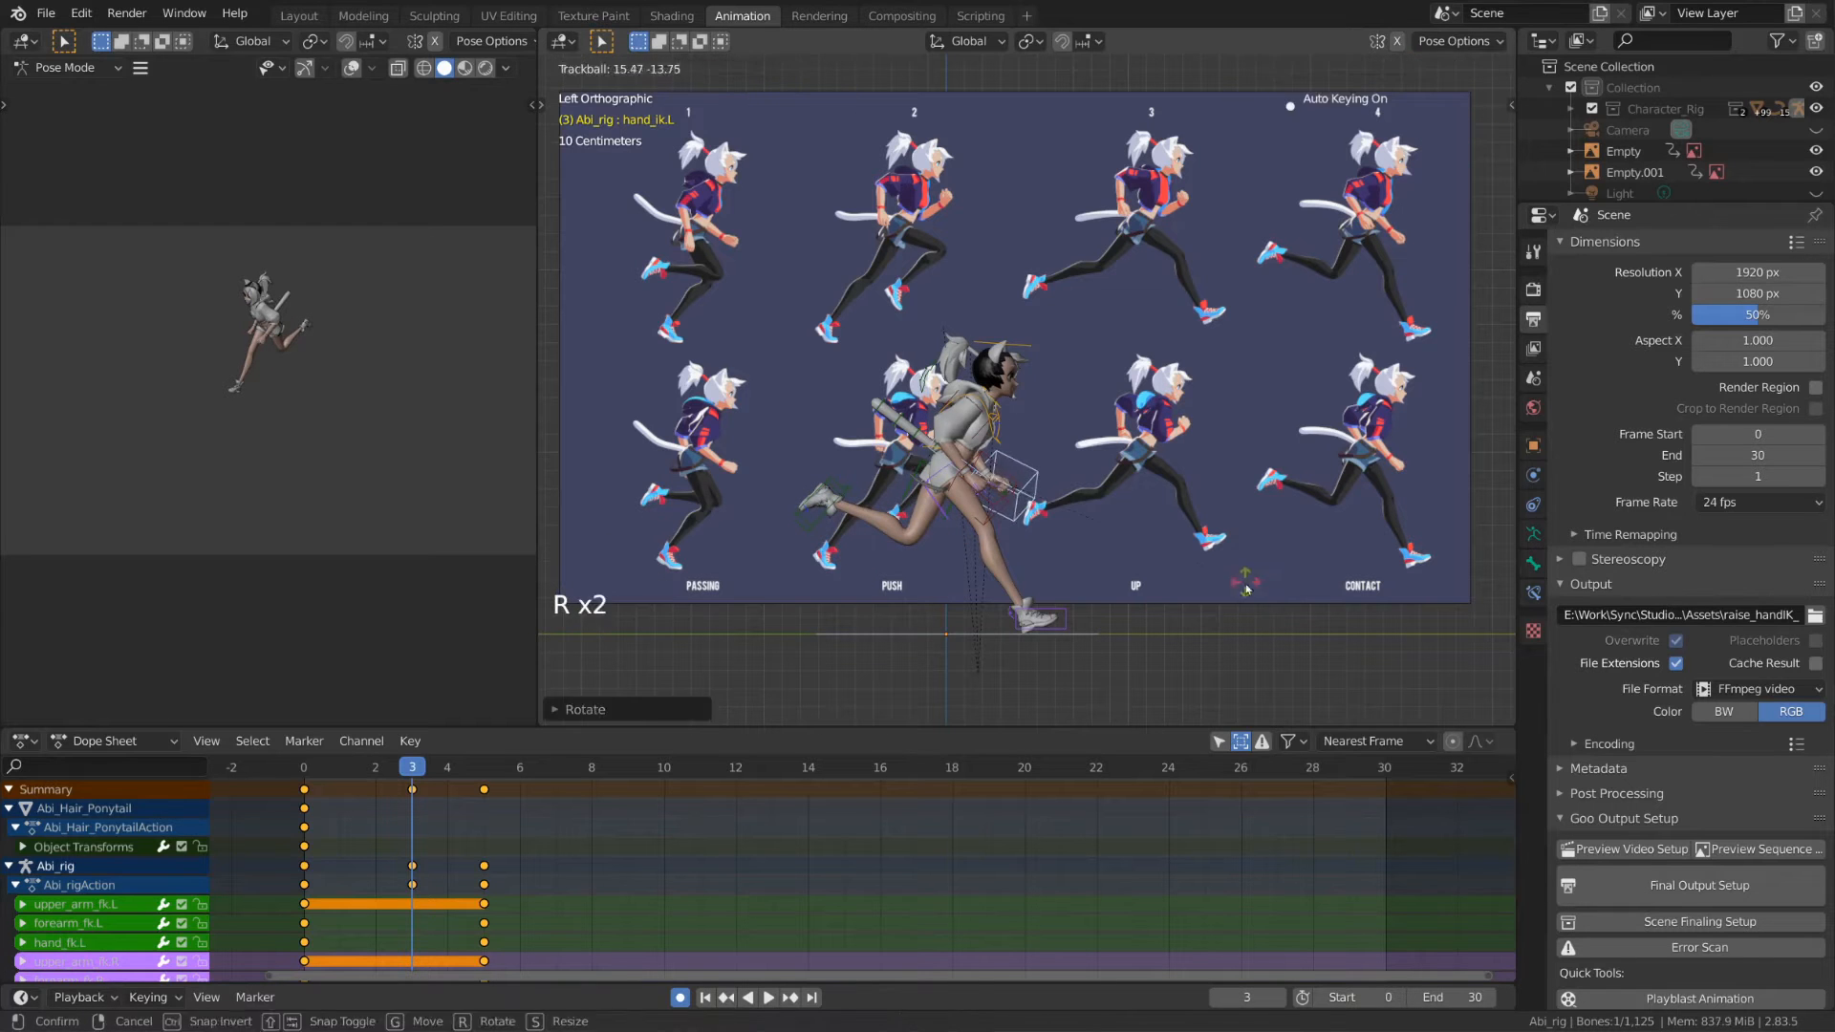
pyautogui.click(1245, 588)
pyautogui.click(1004, 499)
pyautogui.press('g')
pyautogui.click(1262, 516)
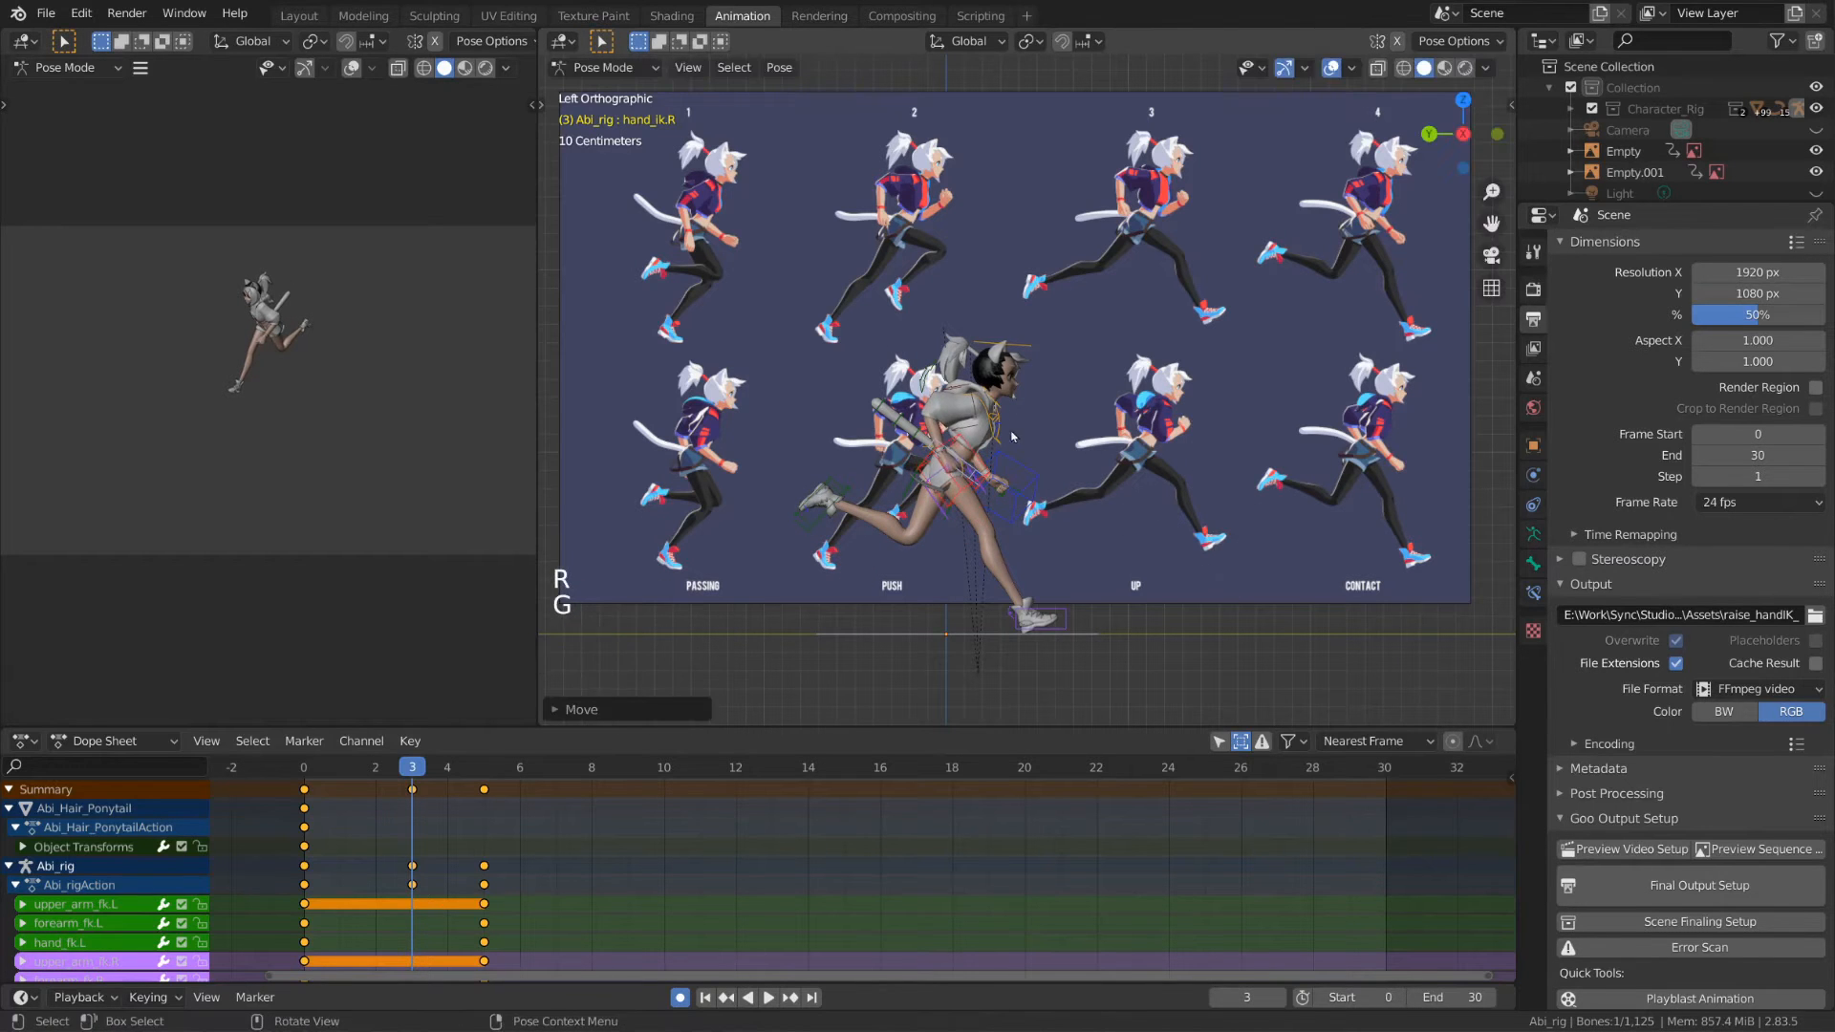
# - Clear the chest control's rotation at frame 3 and rotate it to fit the pose
pyautogui.hotkey('alt', 'r')
pyautogui.press('r')
pyautogui.click(1225, 484)
pyautogui.press('r')
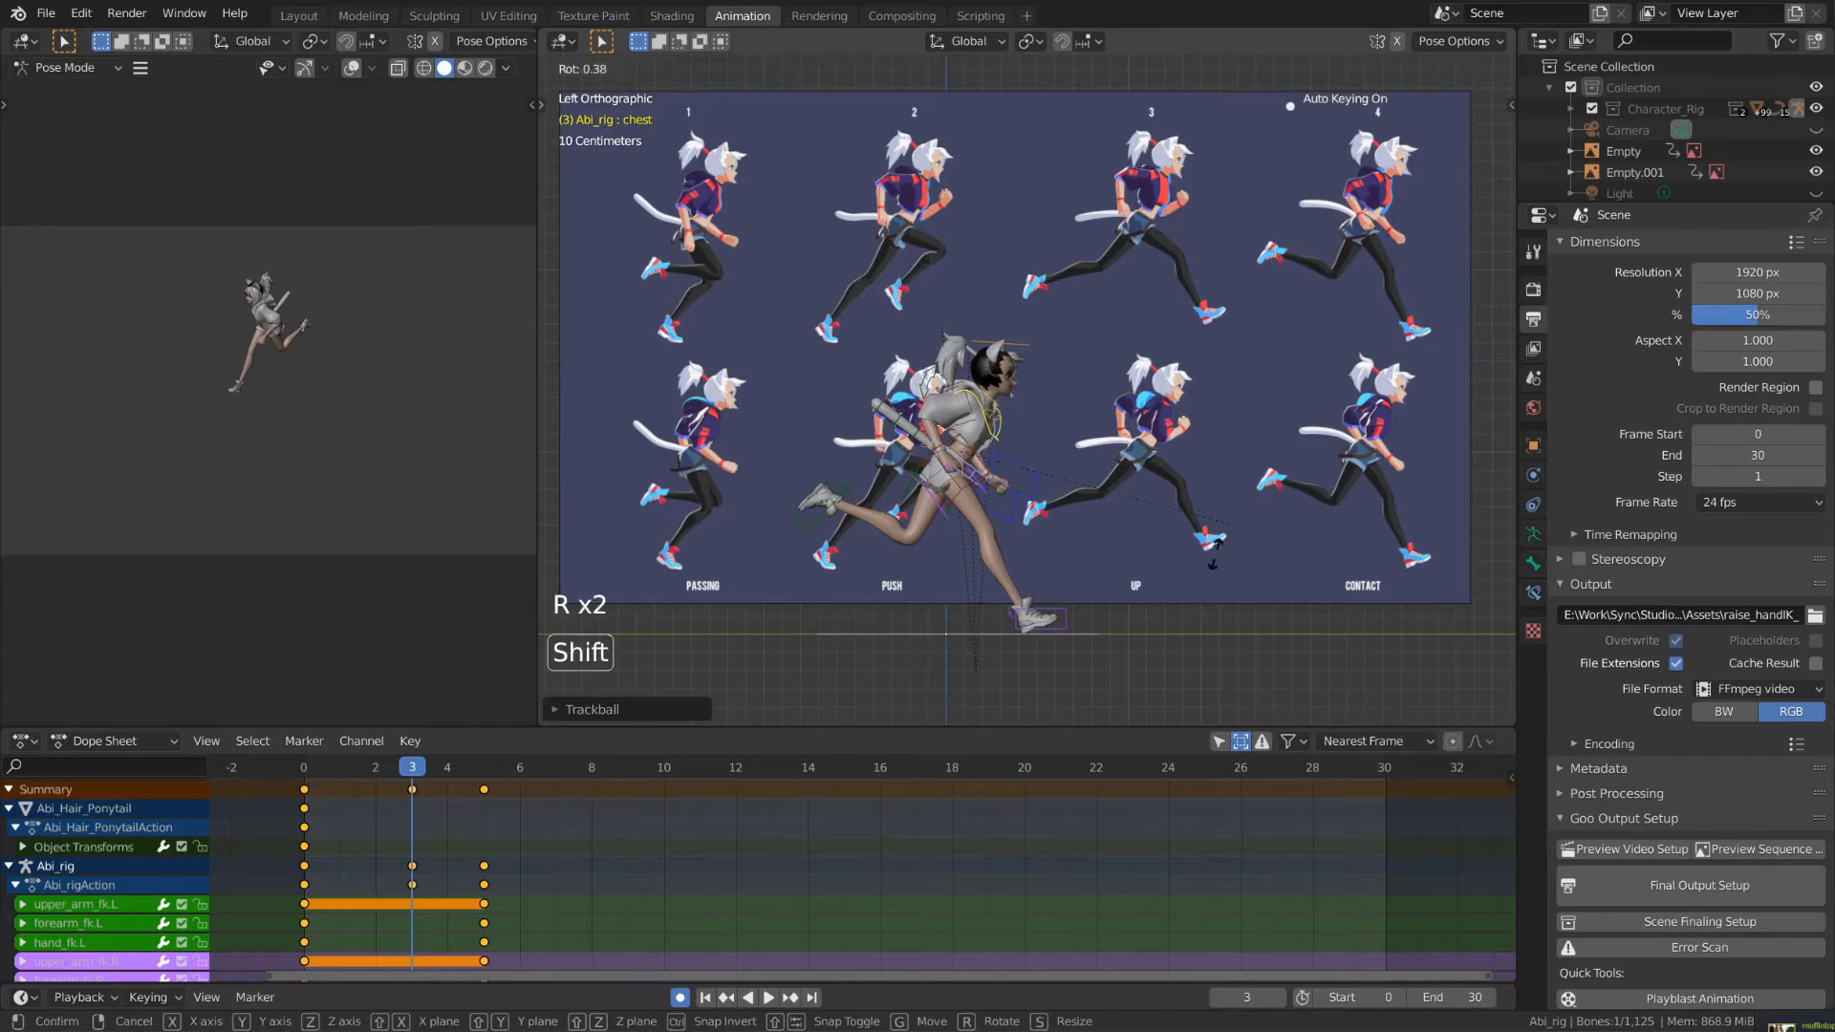
# - Adjust the right foot's rotation, keyframe the rig at frame 3 and play the motion through to frame 7
pyautogui.click(1064, 610)
pyautogui.press('r')
pyautogui.press('i')
pyautogui.click(1032, 553)
pyautogui.moveTo(308, 770); pyautogui.dragTo(555, 782)
pyautogui.press('space')
pyautogui.press('space')
# - At frame 7, move the right foot IK control along Y behind the body and rotate it for the push pose
pyautogui.keyDown('shift'); pyautogui.moveTo(1039, 545); pyautogui.dragTo(1117, 539, button='middle'); pyautogui.keyUp('shift')
pyautogui.scroll(2, 1117, 540)
pyautogui.press('g')
pyautogui.click(1147, 535)
pyautogui.press('g')
pyautogui.click(1077, 662)
pyautogui.press('g')
pyautogui.press('y')
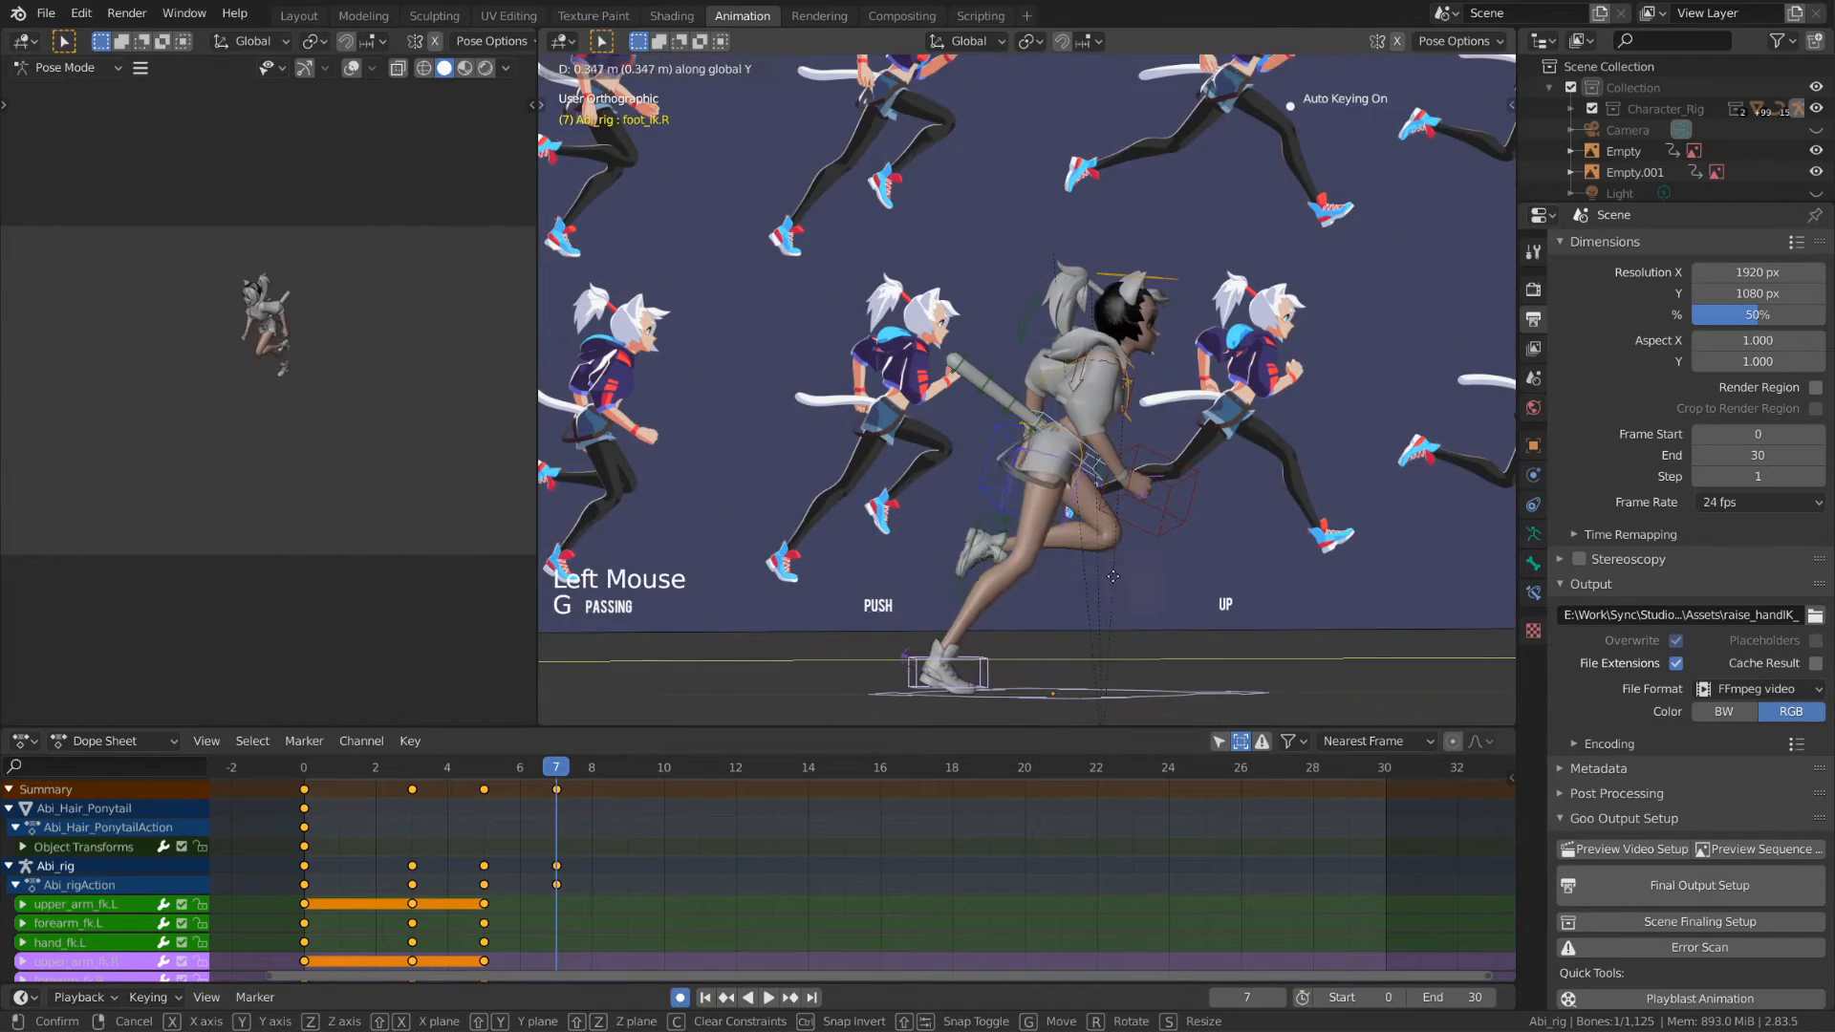
pyautogui.click(1112, 562)
pyautogui.click(901, 657)
pyautogui.press('r')
pyautogui.click(908, 621)
# - Move the torso control along Z and Y at frame 7 to push the body up and forward
pyautogui.click(1088, 457)
pyautogui.press('g')
pyautogui.press('z')
pyautogui.click(1255, 381)
pyautogui.press('g')
pyautogui.press('y')
pyautogui.click(1267, 382)
pyautogui.press('g')
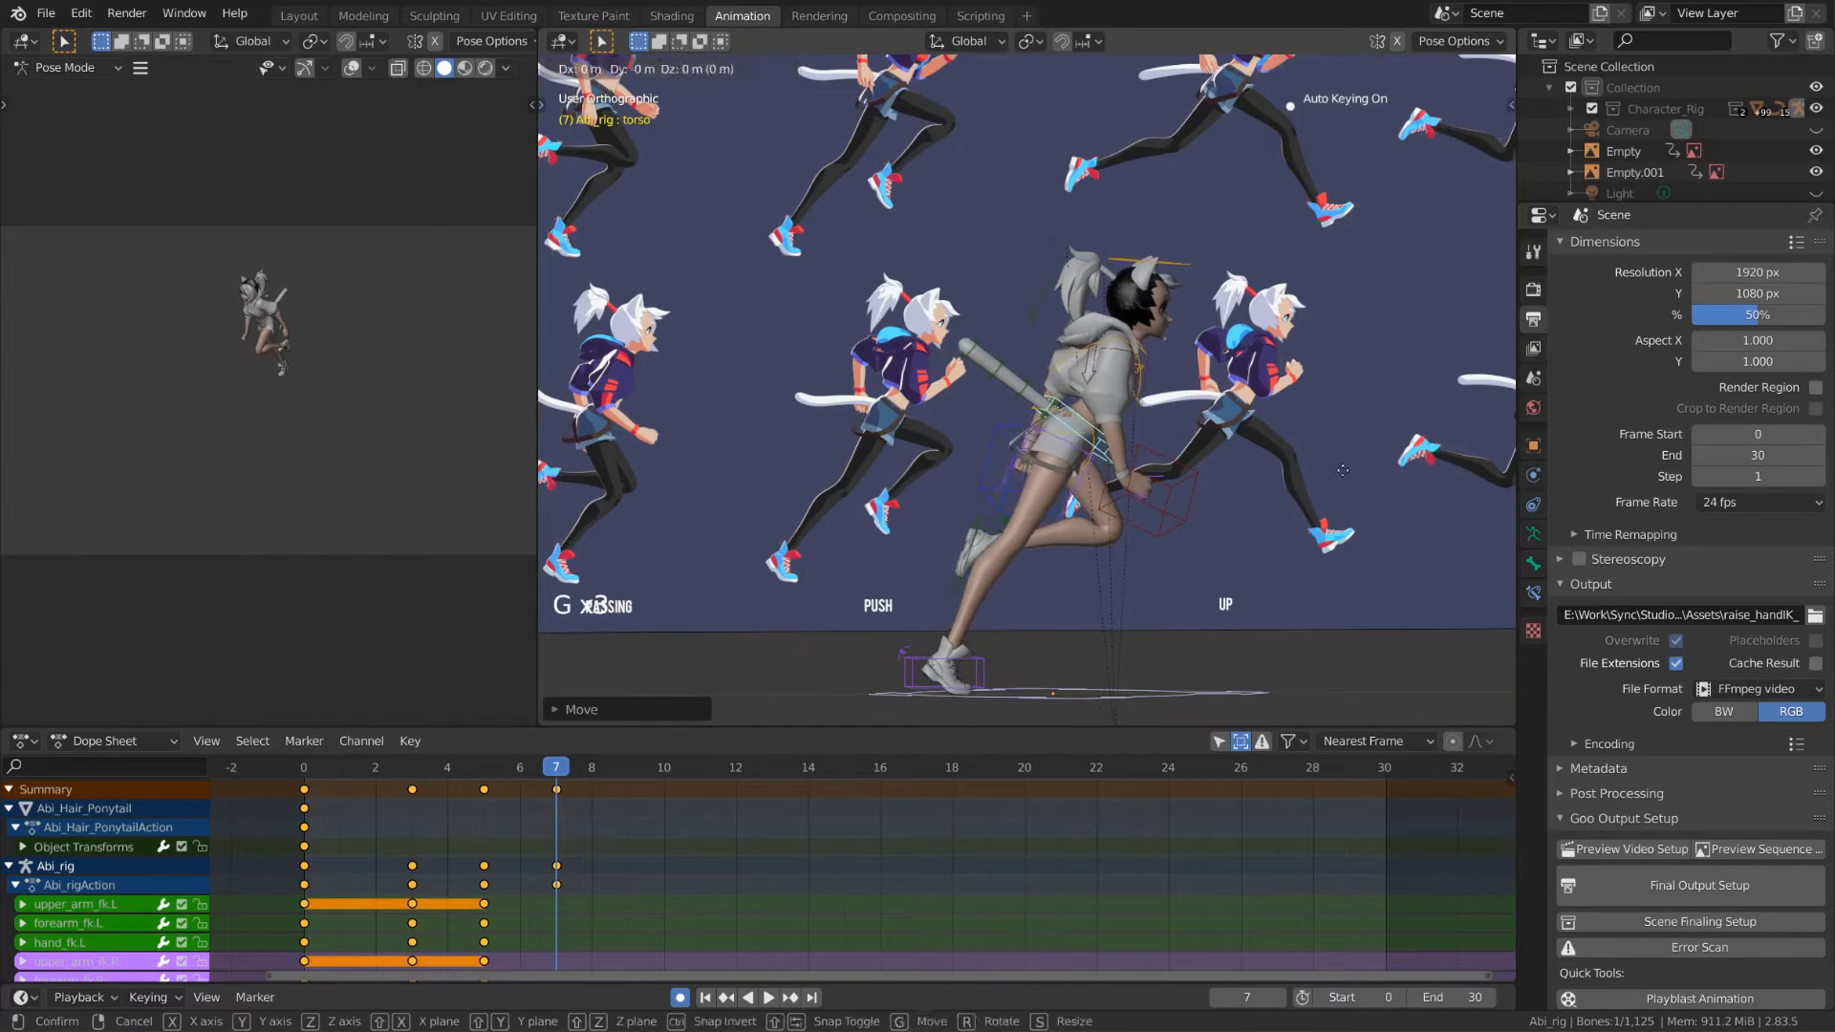
pyautogui.click(1264, 387)
# - Bring the left foot IK control forward beneath the raised knee at frame 7 and rotate it
pyautogui.moveTo(971, 557); pyautogui.dragTo(1070, 555)
pyautogui.press('r')
pyautogui.click(1241, 493)
pyautogui.press('g')
pyautogui.click(1250, 495)
pyautogui.press('g')
pyautogui.click(1252, 498)
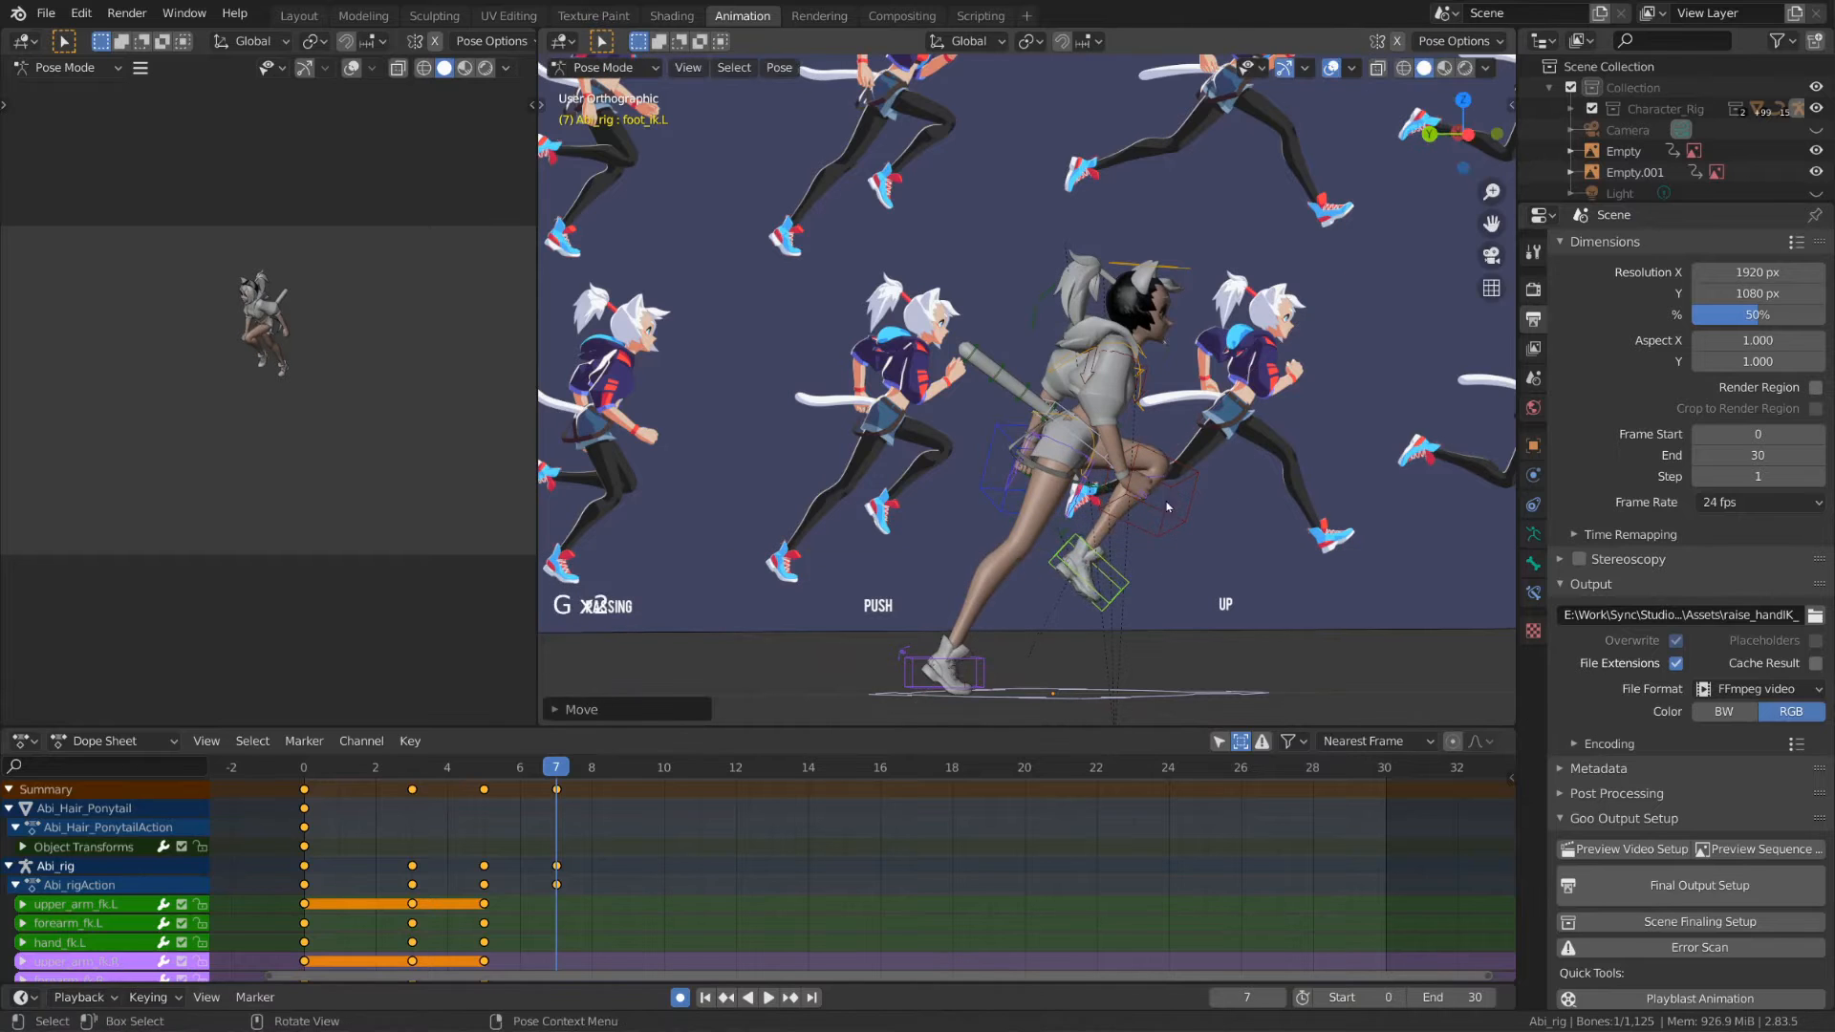
# - Bring the right hand IK control up in front of the chest at frame 7, placing it in side and front views
pyautogui.click(1171, 507)
pyautogui.press('g')
pyautogui.click(1241, 438)
pyautogui.press('g')
pyautogui.press('y')
pyautogui.press('ctrl+KP_3')
pyautogui.press('g')
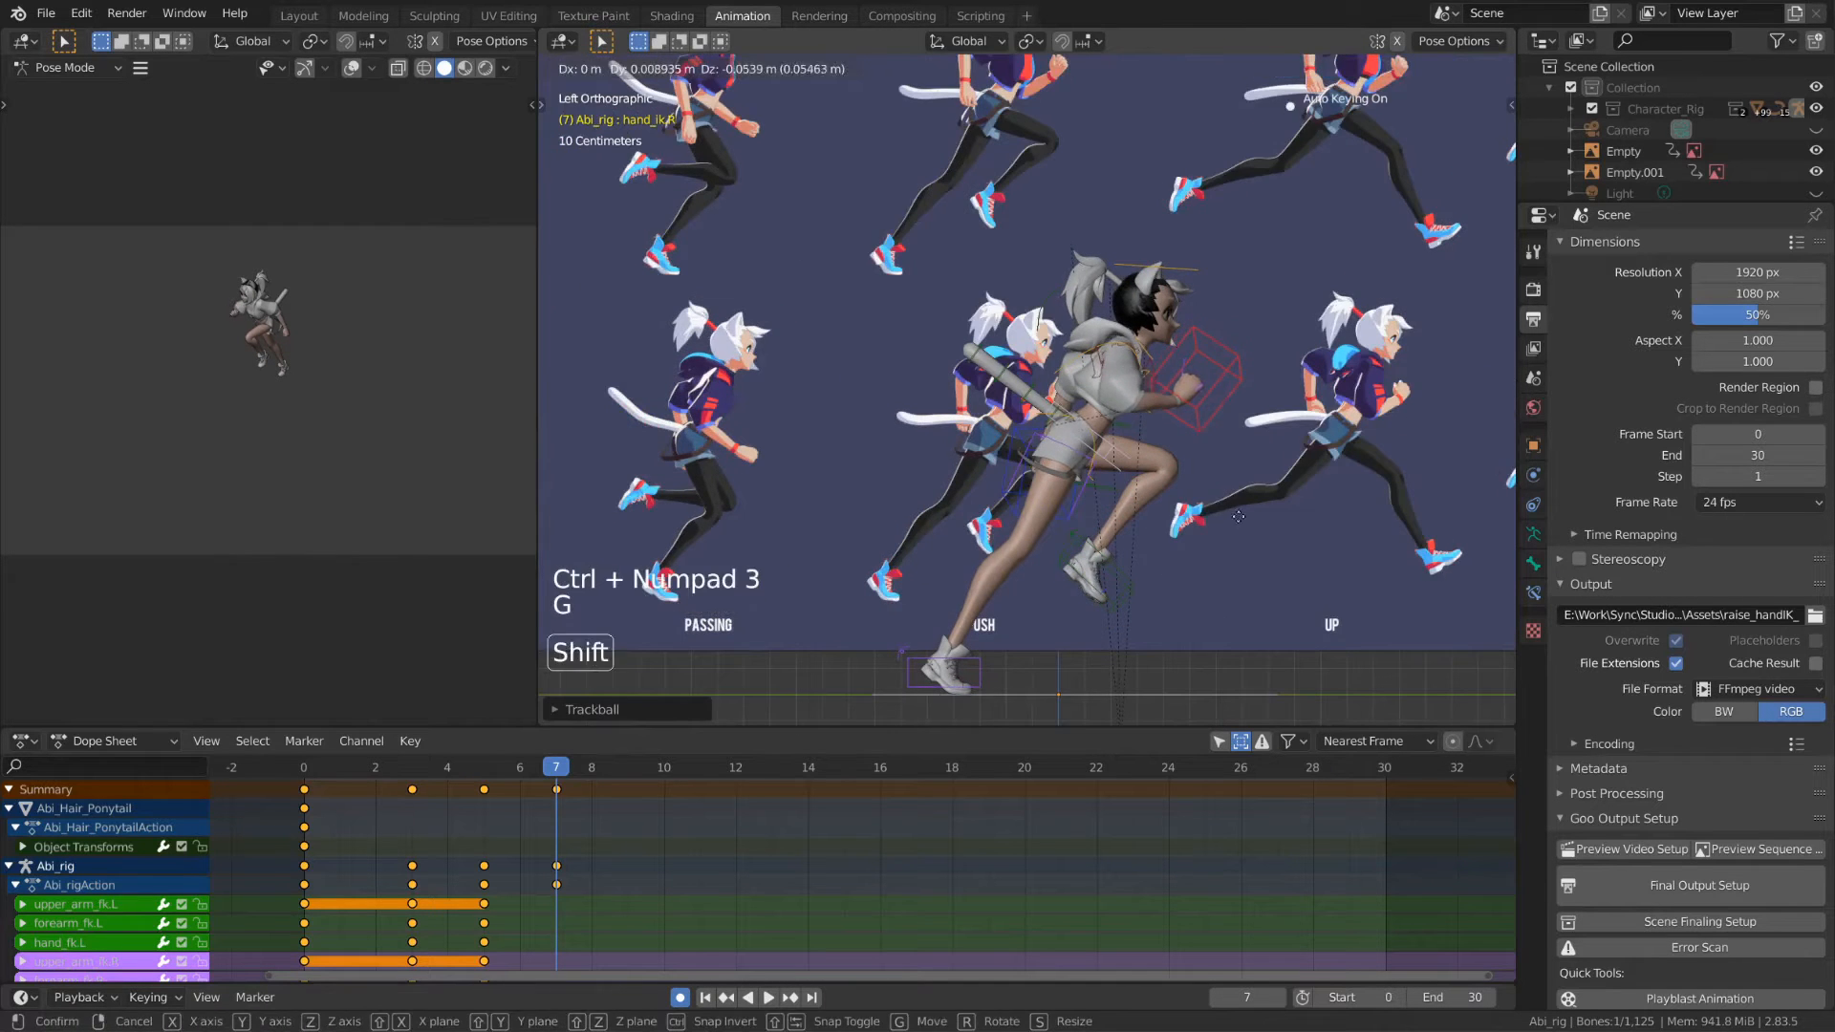
pyautogui.press('KP_1')
pyautogui.press('g')
pyautogui.click(1008, 468)
# - Align the feet in front view at frame 7, shifting the right foot IK control inward and the left foot slightly outward
pyautogui.scroll(6, 1127, 500)
pyautogui.keyDown('shift'); pyautogui.moveTo(1005, 487); pyautogui.dragTo(1029, 390, button='middle'); pyautogui.keyUp('shift')
pyautogui.click(1206, 671)
pyautogui.press('g')
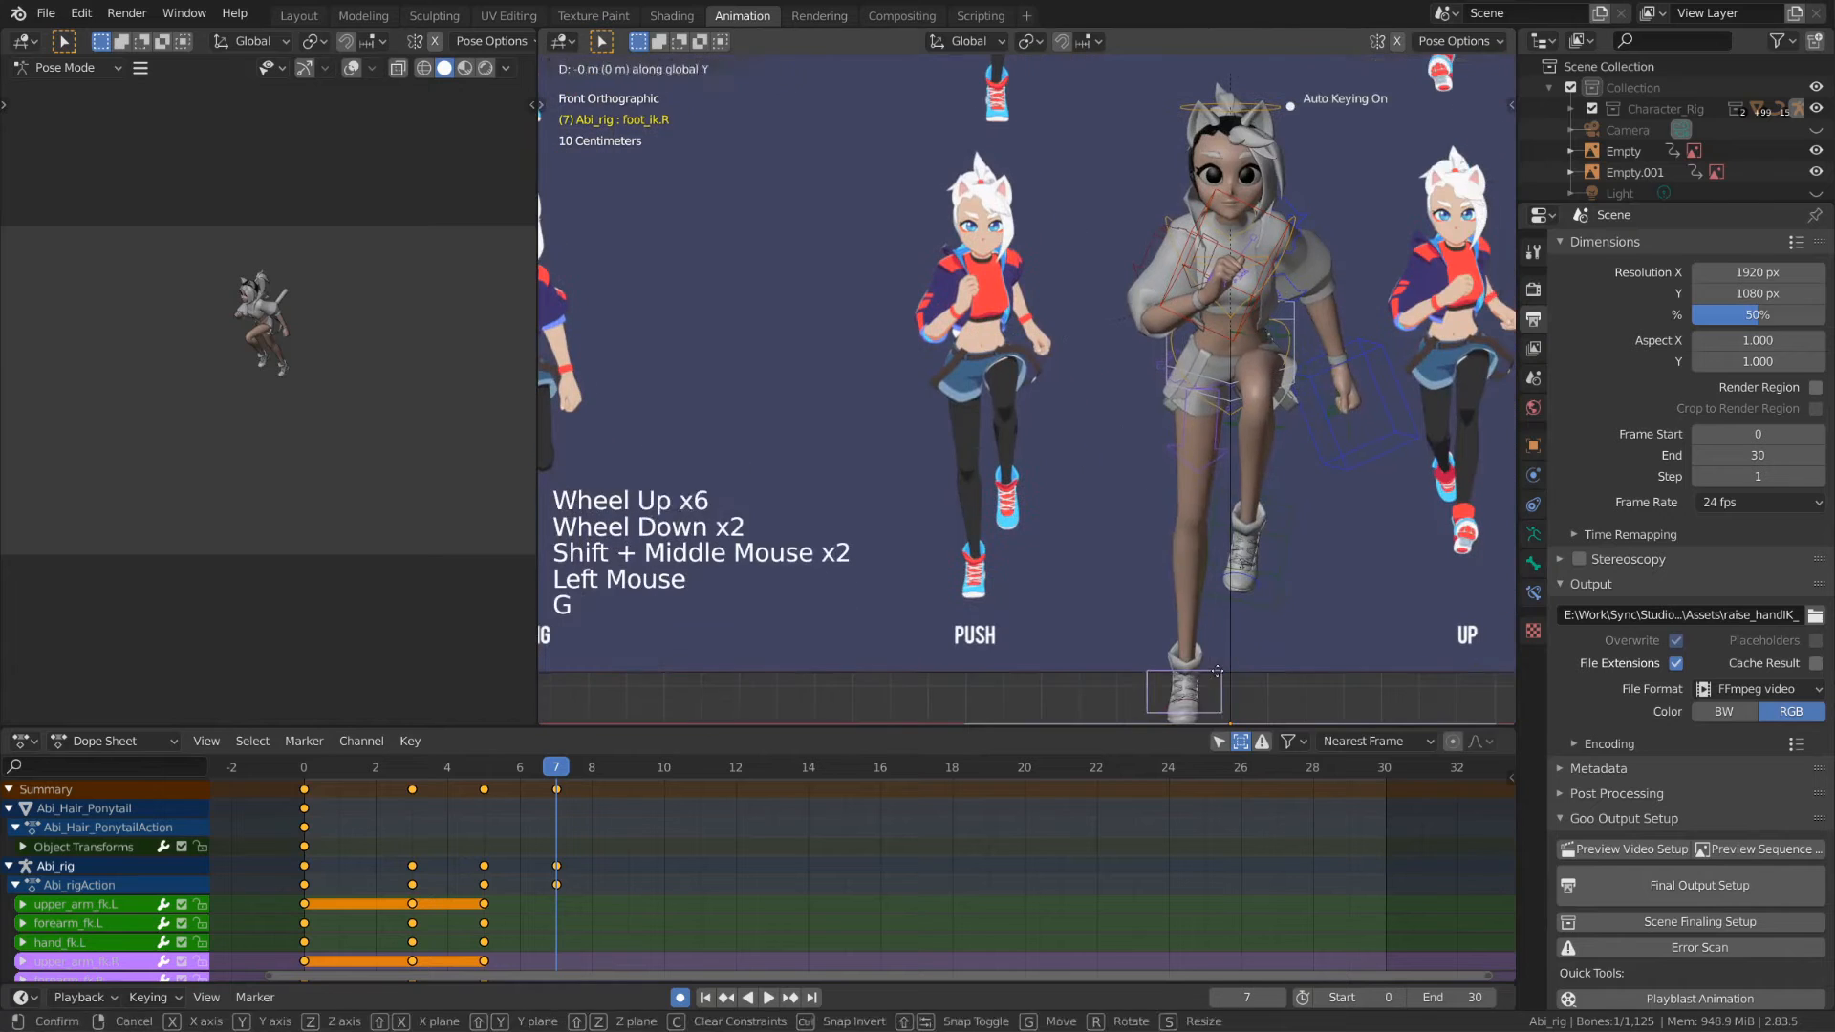
pyautogui.click(1243, 650)
pyautogui.click(1276, 567)
pyautogui.press('g')
pyautogui.click(1401, 582)
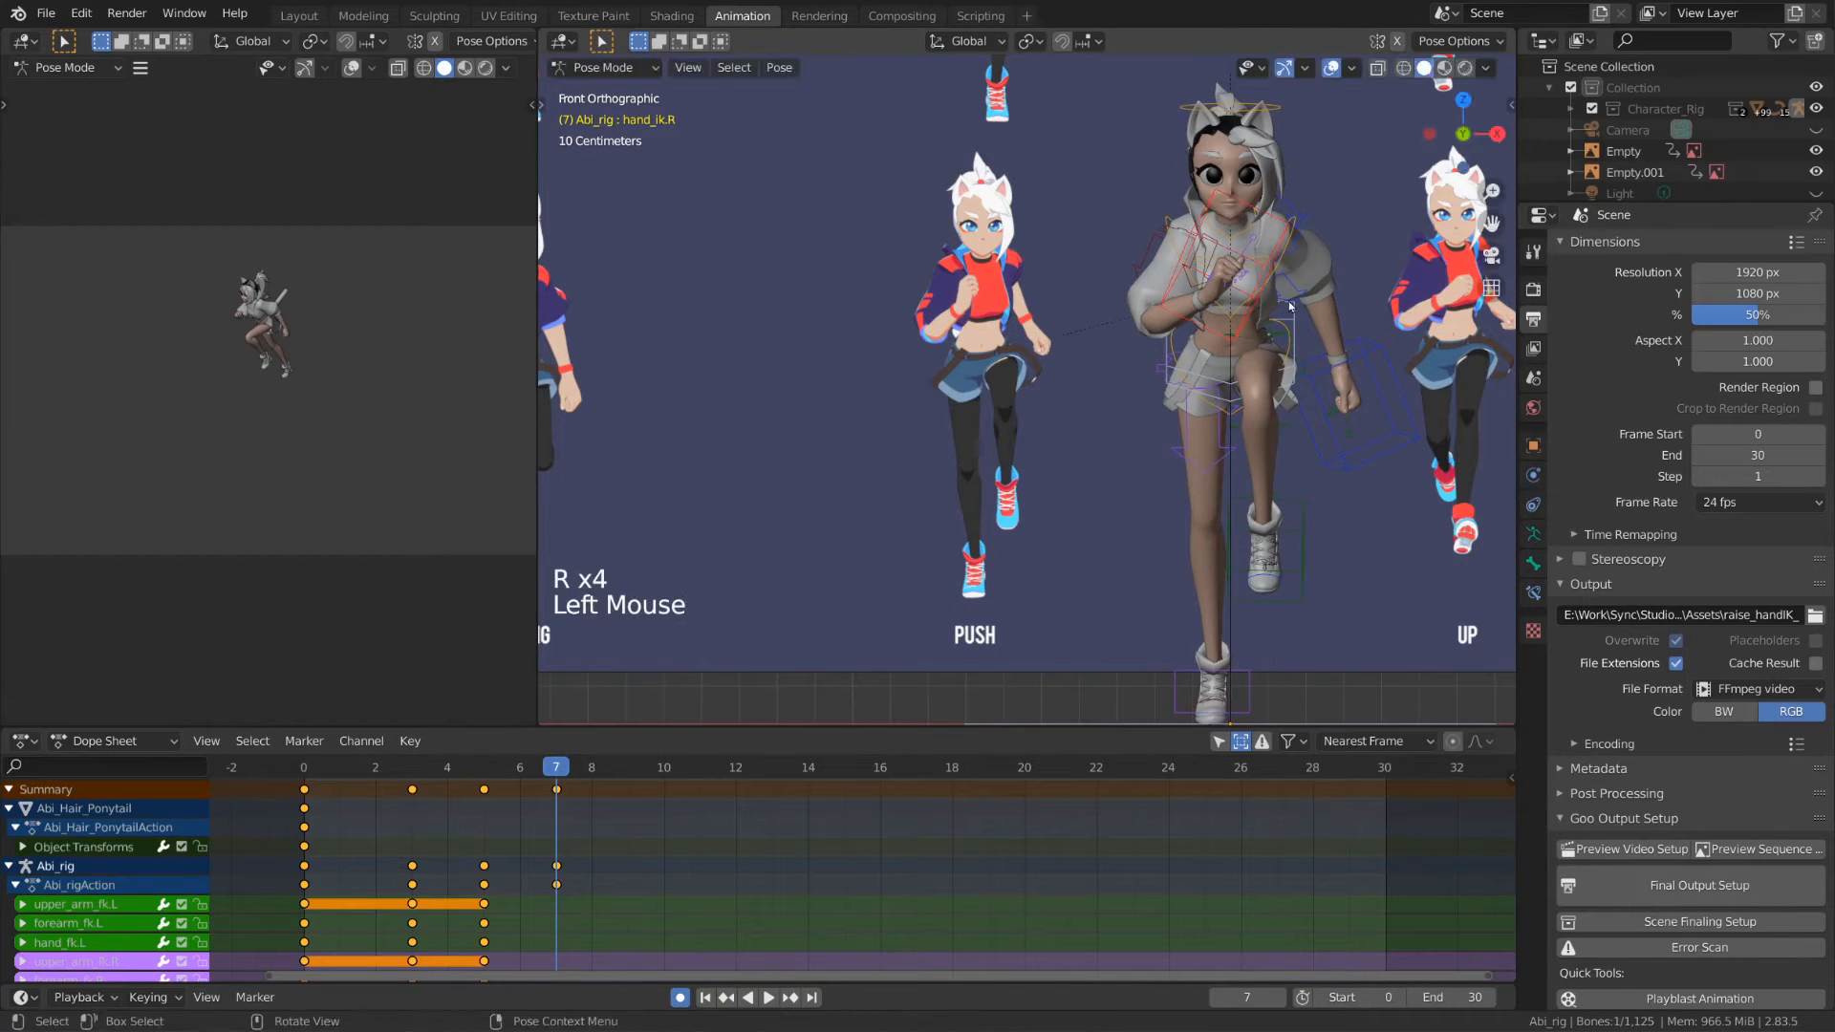
# - Reposition the left hand IK control beside the hip at frame 7 in front view
pyautogui.click(1377, 434)
pyautogui.press('g')
pyautogui.click(1350, 426)
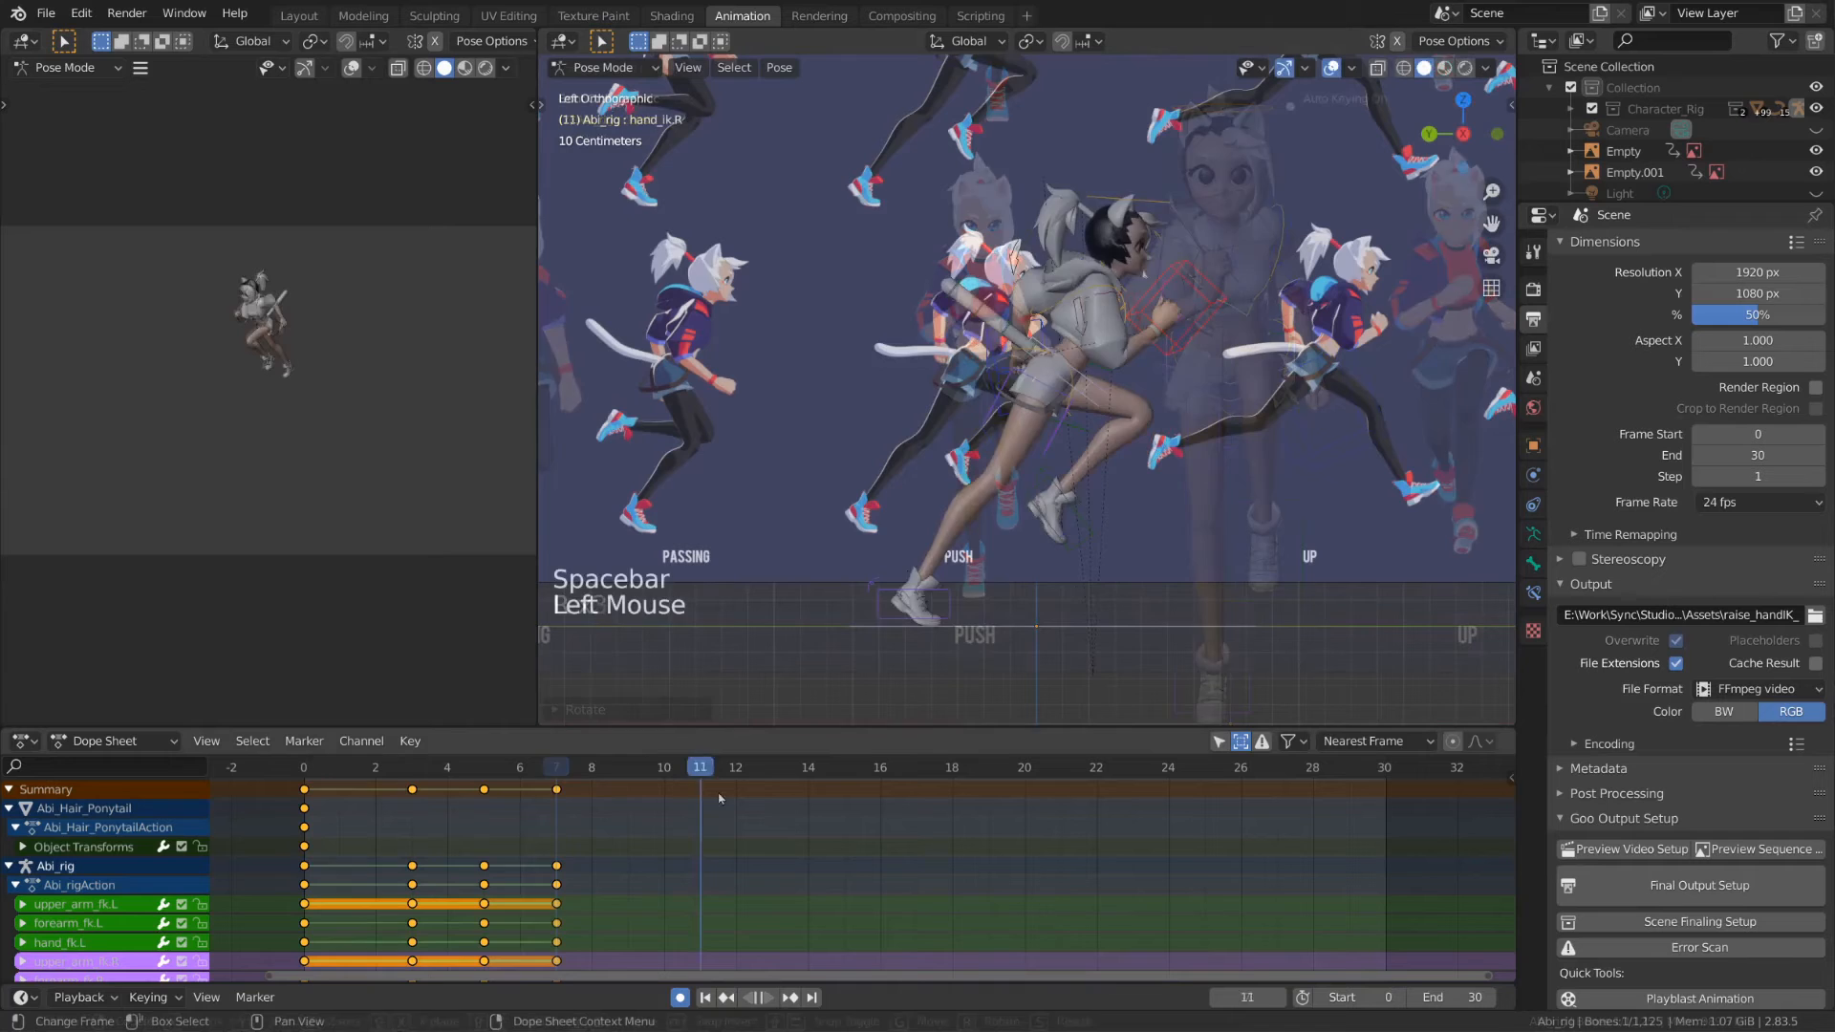
# - At frame 10, move the left foot IK control forward and down in side view and clear its rotation
pyautogui.moveTo(715, 797); pyautogui.dragTo(663, 820)
pyautogui.scroll(-1, 917, 583)
pyautogui.click(932, 564)
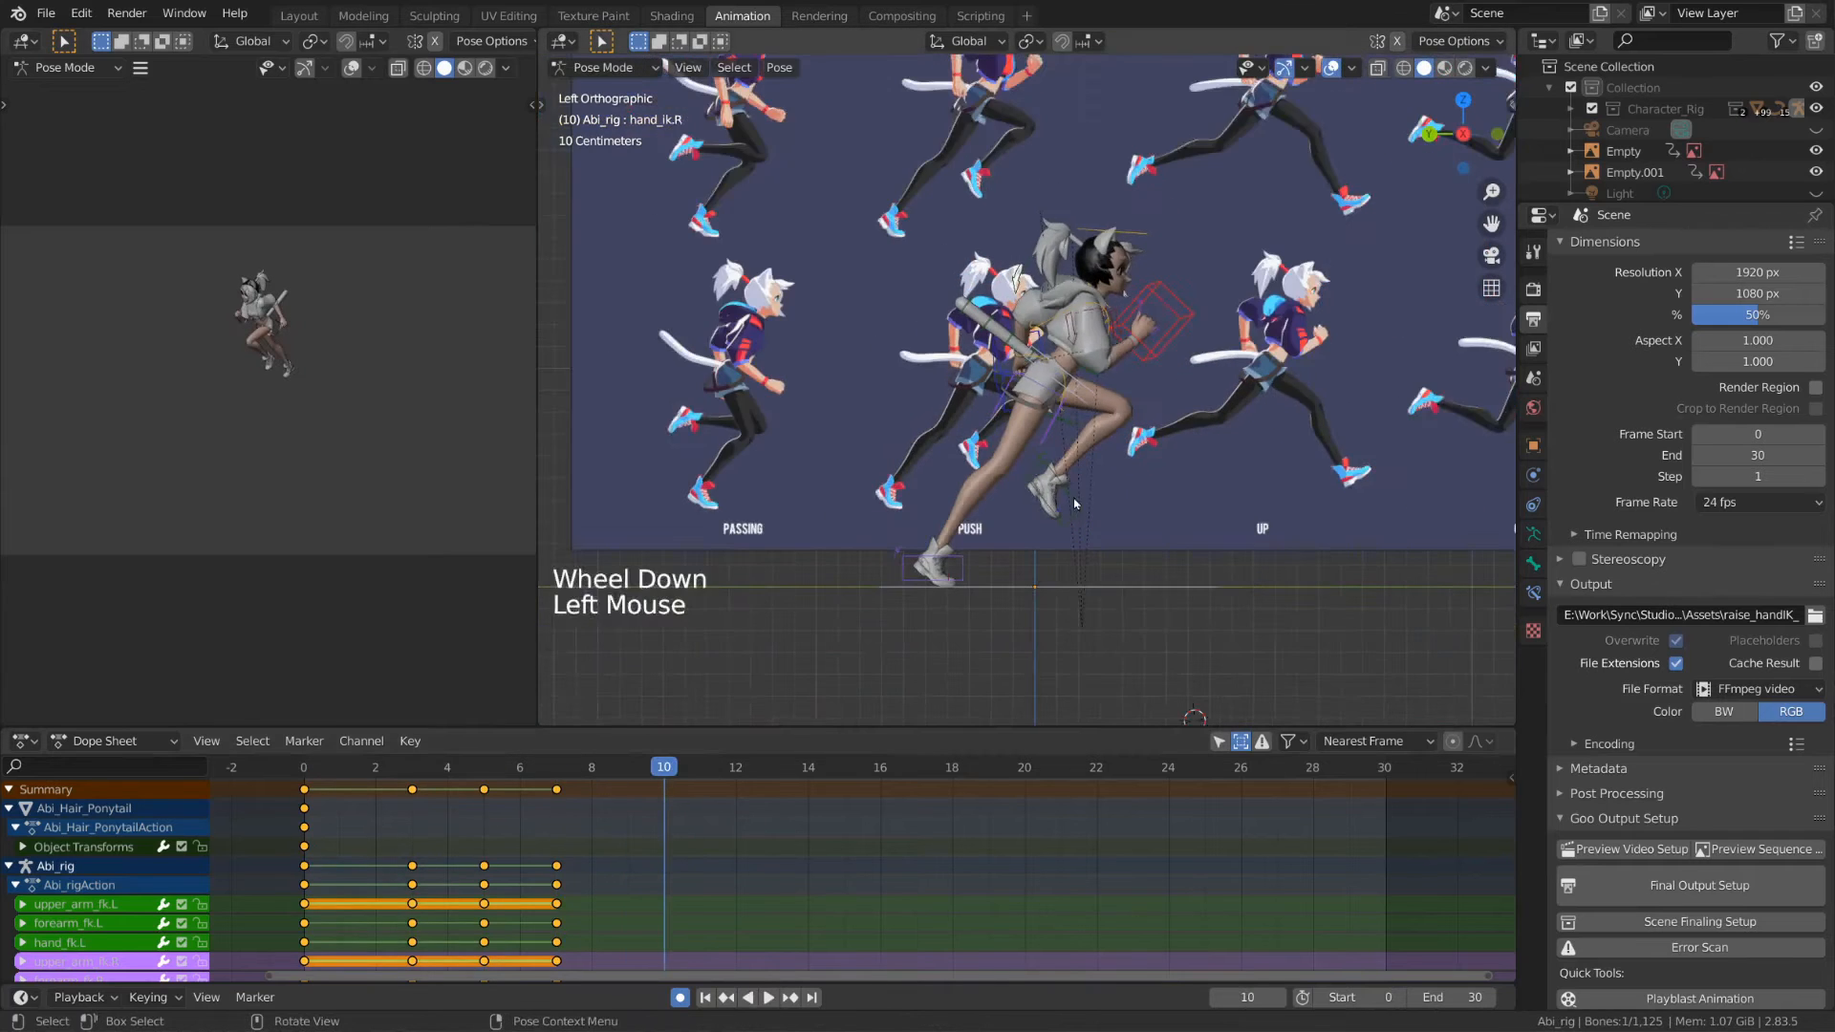
pyautogui.scroll(7, 1046, 361)
pyautogui.keyDown('shift'); pyautogui.moveTo(1329, 398); pyautogui.dragTo(1080, 660, button='middle'); pyautogui.keyUp('shift')
pyautogui.scroll(-2, 1080, 659)
pyautogui.keyDown('shift'); pyautogui.moveTo(1233, 575); pyautogui.dragTo(1276, 519, button='middle'); pyautogui.keyUp('shift')
pyautogui.scroll(-3, 1294, 685)
pyautogui.press('g')
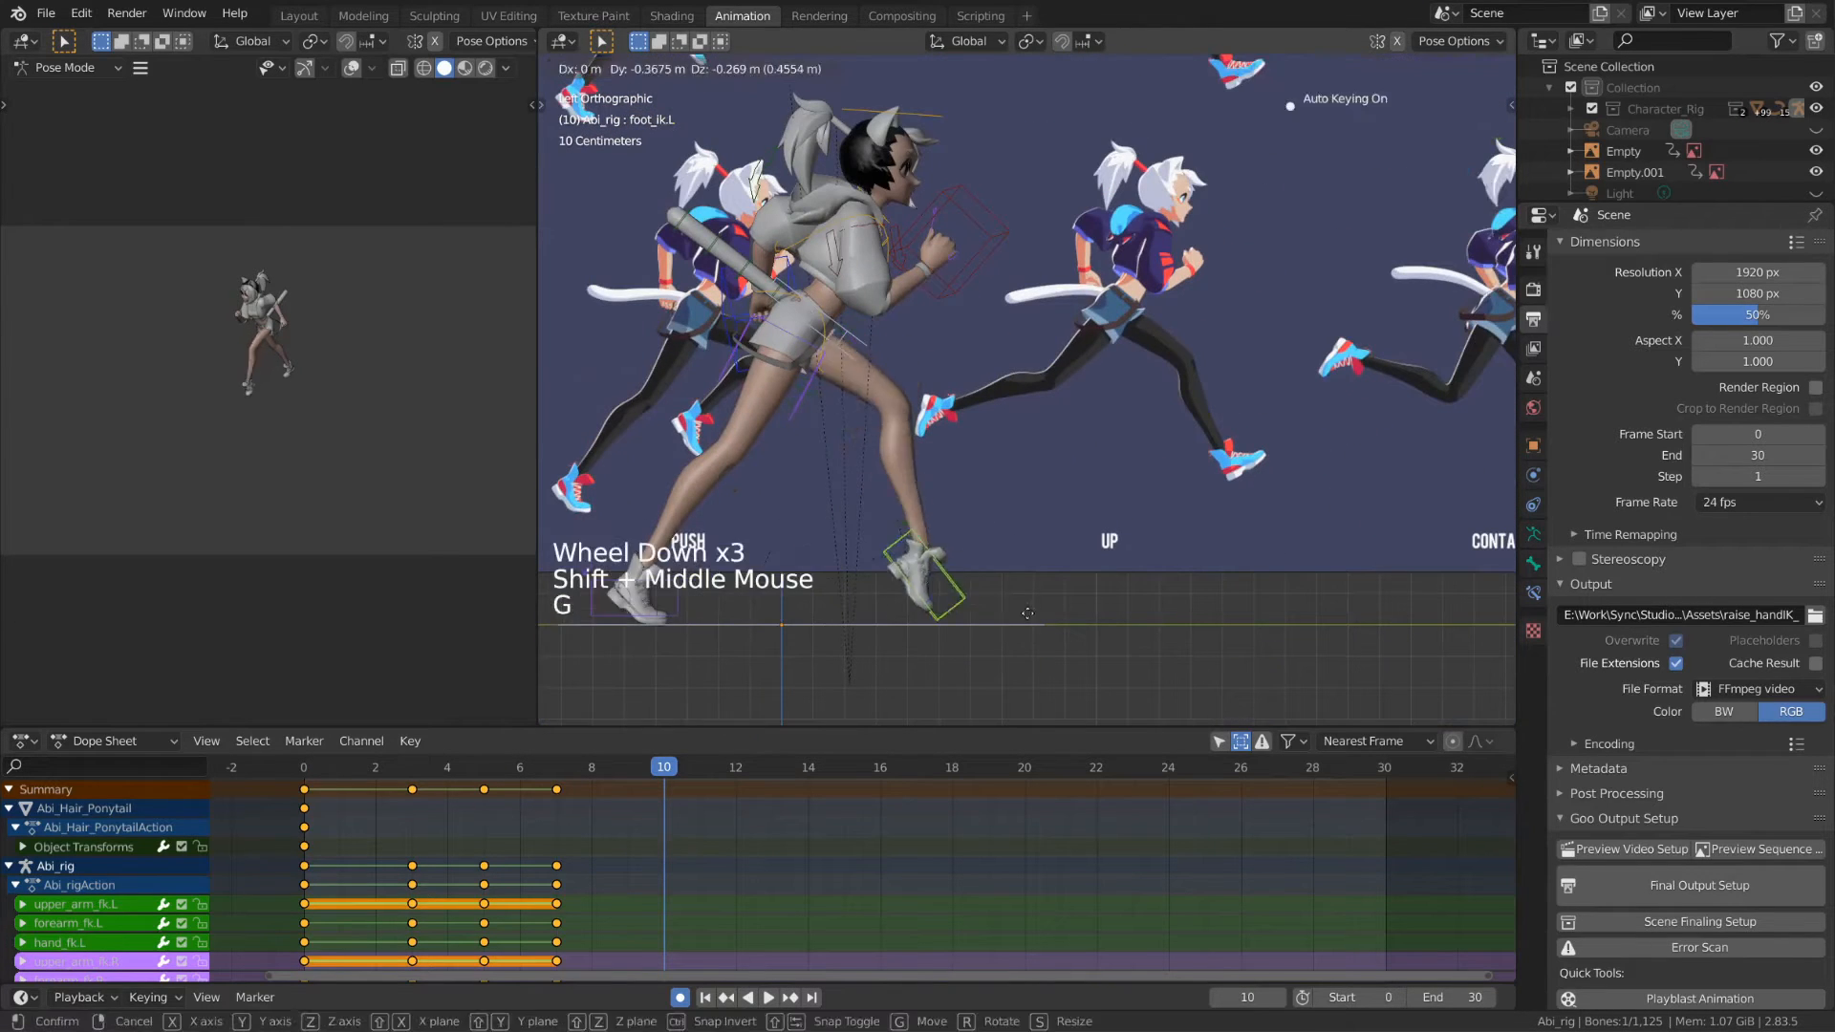
pyautogui.hotkey('alt', 'r')
pyautogui.press('g')
pyautogui.click(932, 594)
pyautogui.press('r')
pyautogui.click(1115, 483)
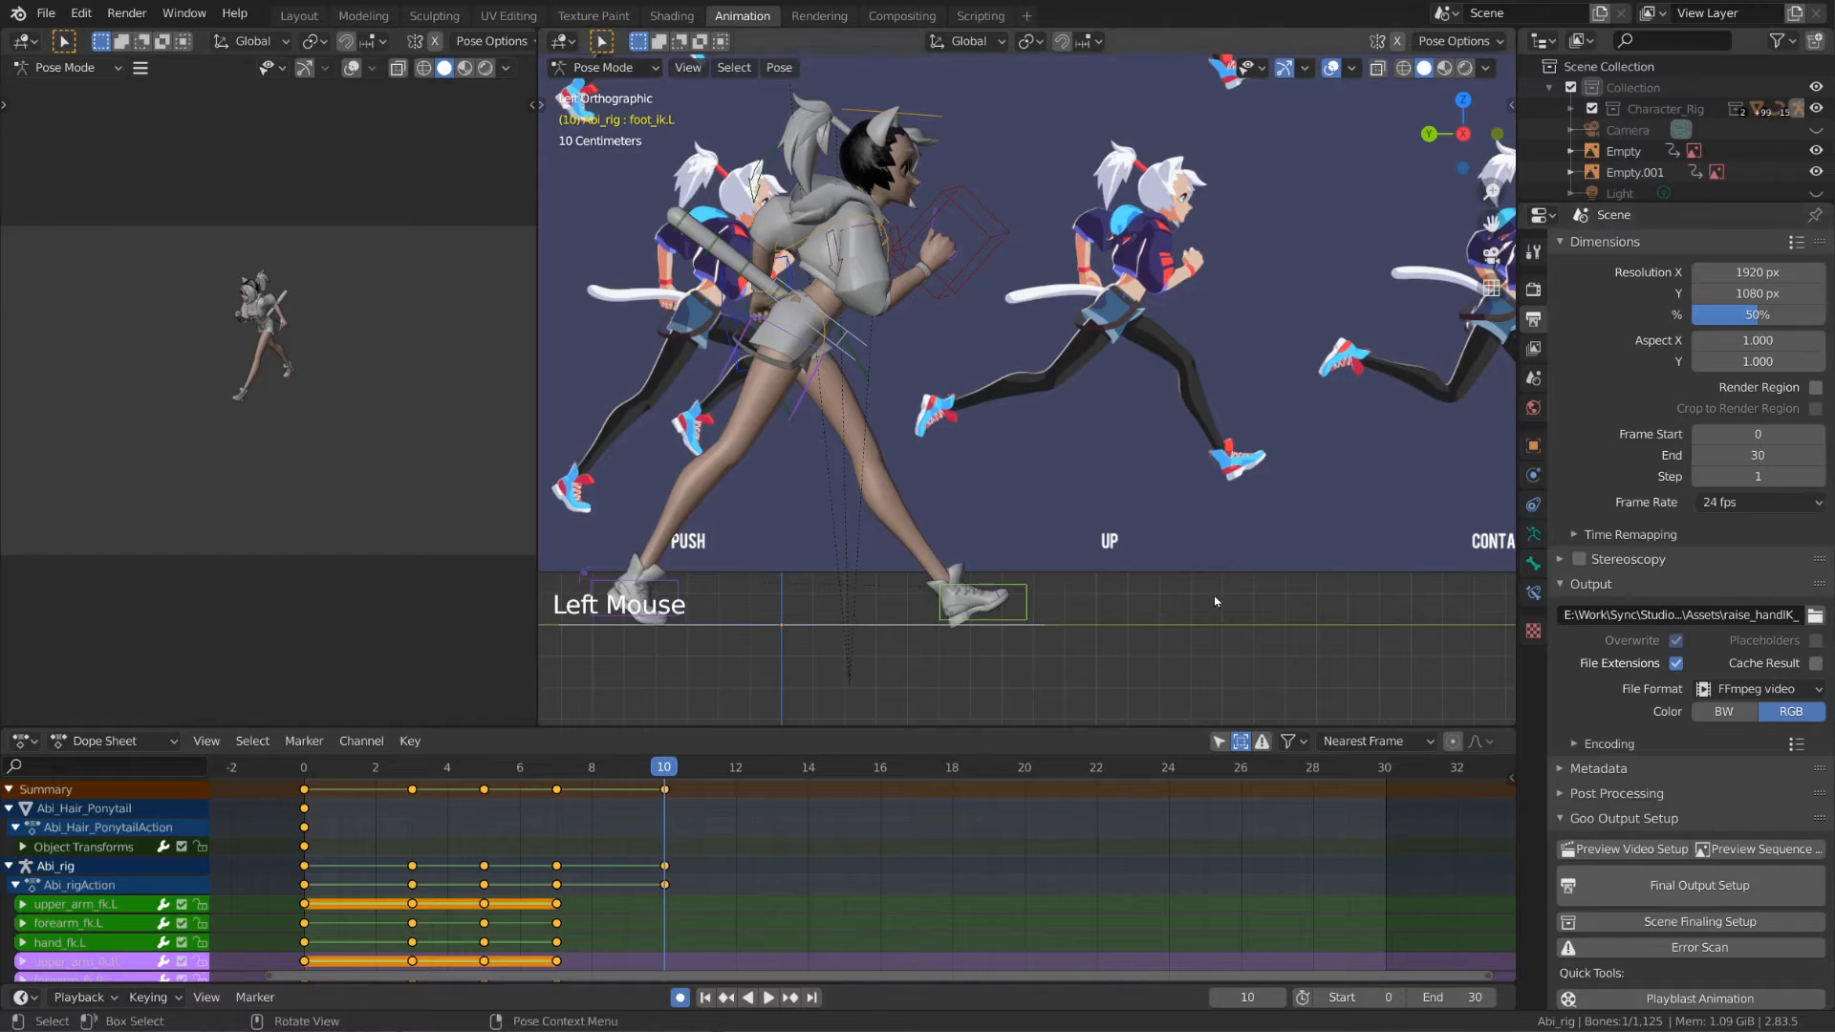
pyautogui.click(967, 600)
pyautogui.keyDown('shift'); pyautogui.moveTo(967, 600); pyautogui.dragTo(1040, 584, button='middle'); pyautogui.keyUp('shift')
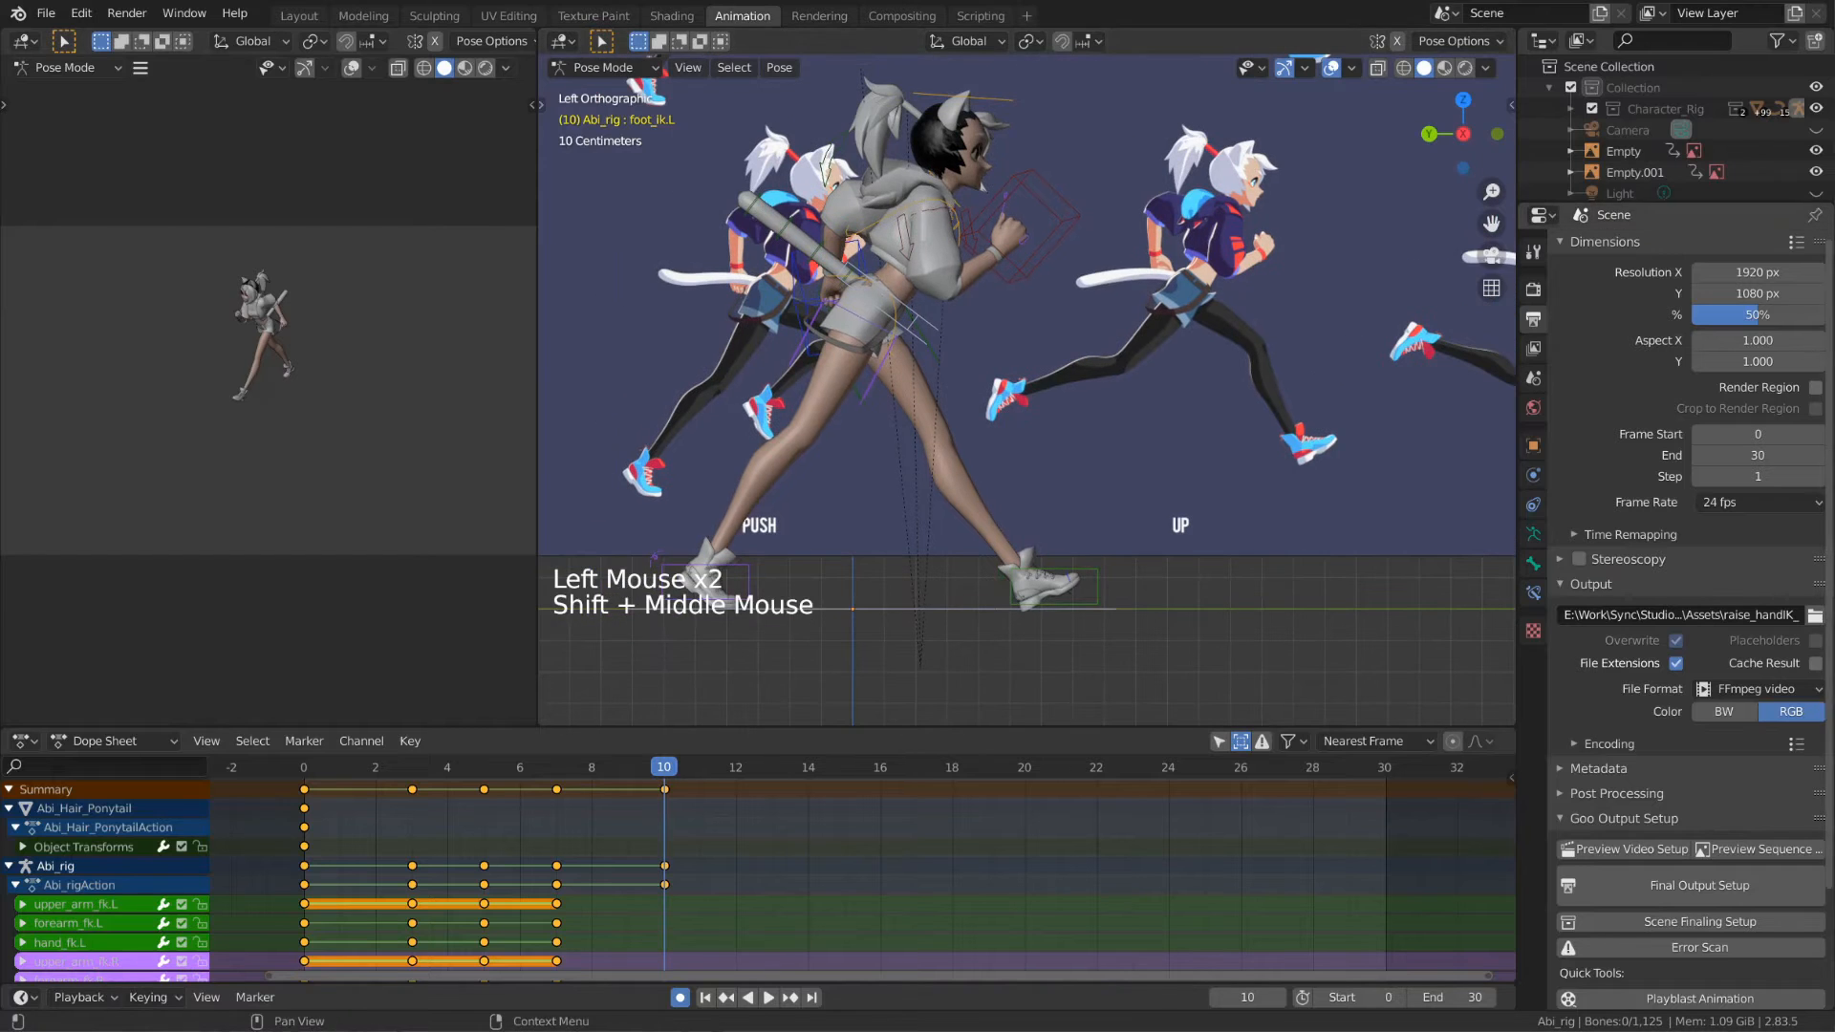
# - Adjust the torso control's position at frame 10 for the up pose
pyautogui.click(923, 338)
pyautogui.press('g')
pyautogui.click(928, 350)
# - Raise both foot IK controls off the ground at frame 10, with the right leg kicked back and its foot rotated
pyautogui.keyDown('shift'); pyautogui.moveTo(946, 451); pyautogui.dragTo(1043, 475, button='middle'); pyautogui.keyUp('shift')
pyautogui.scroll(-2, 1043, 475)
pyautogui.click(1144, 558)
pyautogui.press('g')
pyautogui.press('g')
pyautogui.press('g')
pyautogui.press('r')
pyautogui.click(1233, 546)
pyautogui.hotkey('alt', 'r')
pyautogui.click(1147, 561)
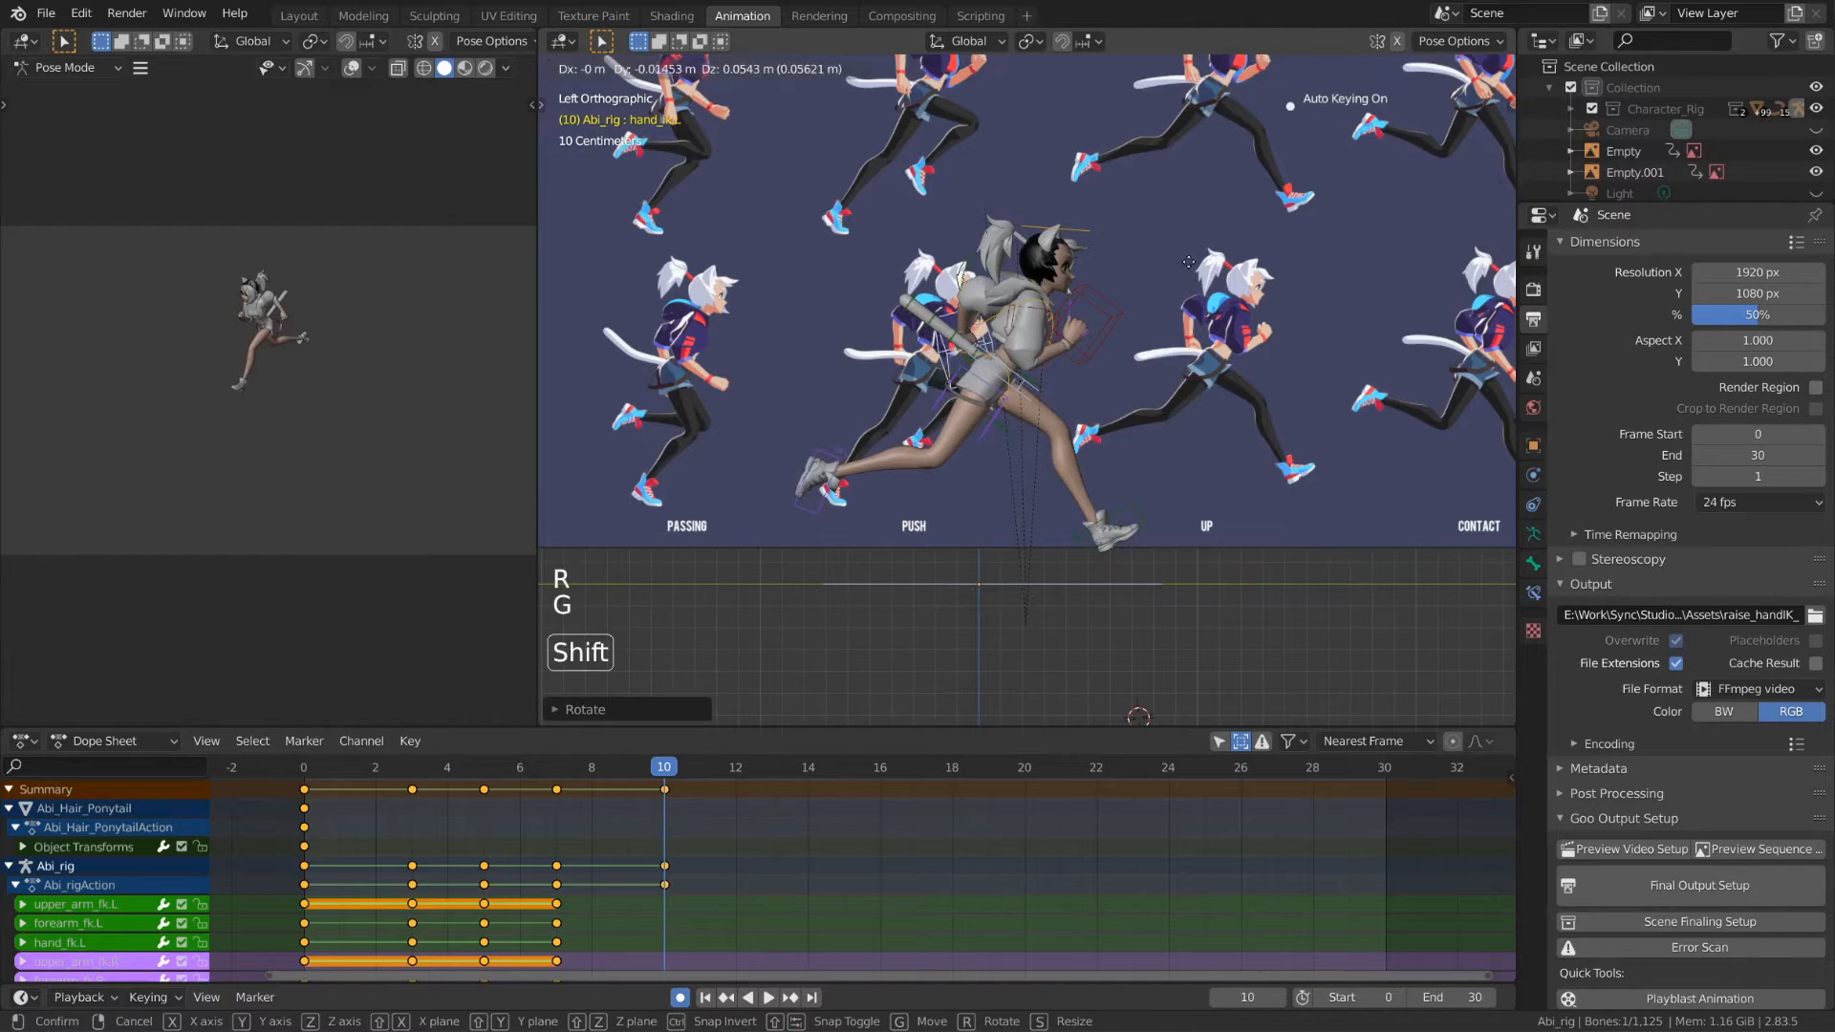
# - Move and rotate the left hand IK control at frame 10 to match the up pose in side and front views
pyautogui.click(1188, 262)
pyautogui.press('KP_1')
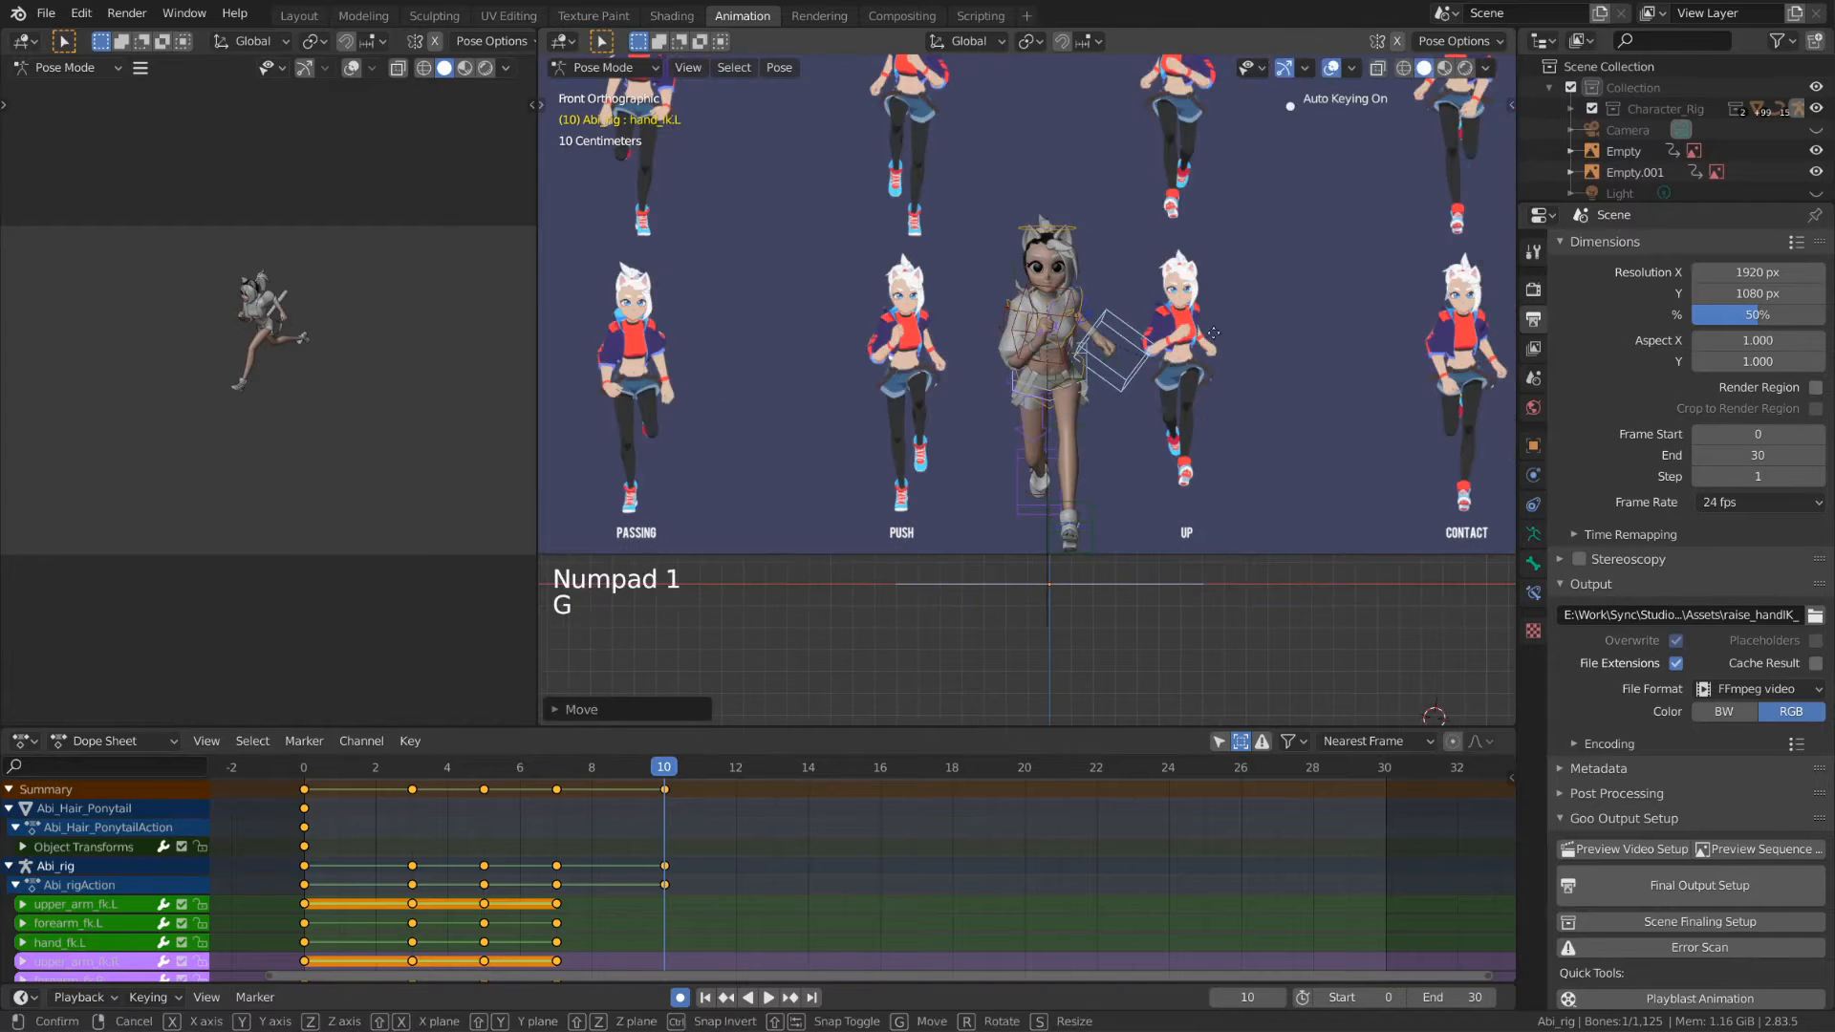
pyautogui.press('g')
pyautogui.press('r')
pyautogui.scroll(5, 1060, 341)
pyautogui.keyDown('shift'); pyautogui.moveTo(1060, 340); pyautogui.dragTo(1013, 363, button='middle'); pyautogui.keyUp('shift')
# - Rotate the right hand IK control in front of the chest at frame 10 to match the reference fist
pyautogui.press('r')
pyautogui.press('r')
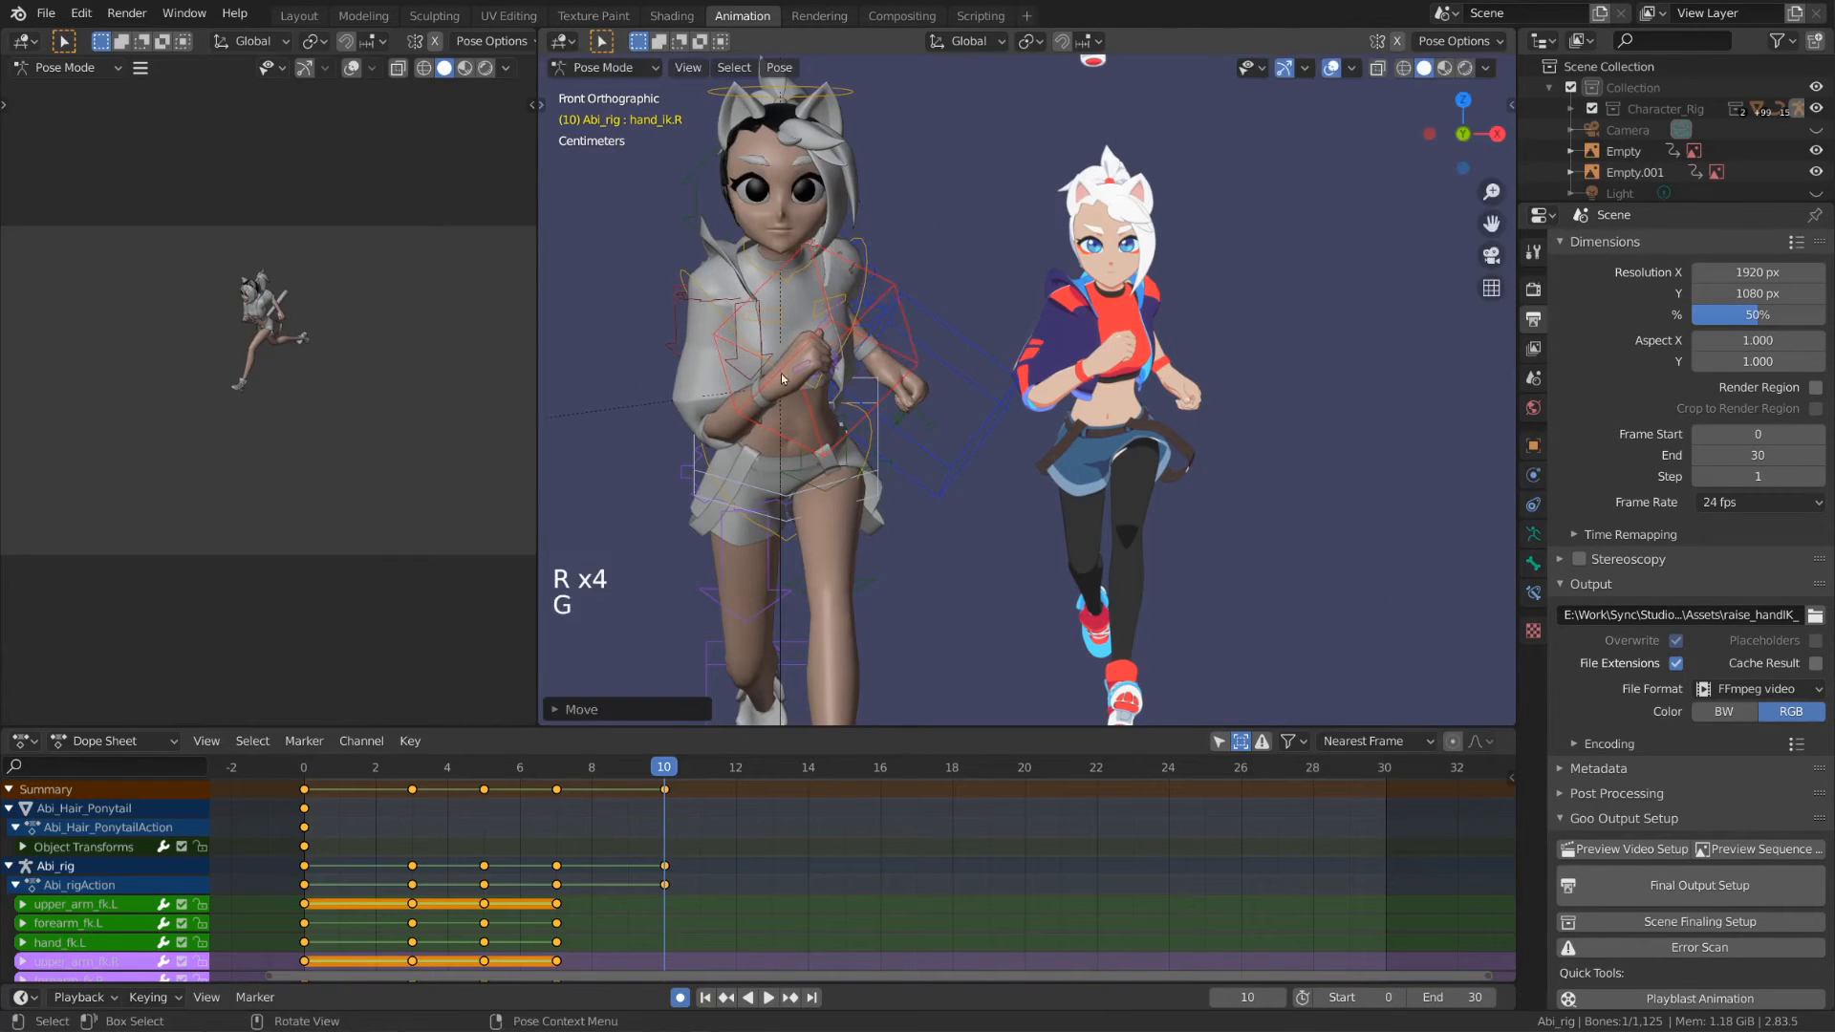
pyautogui.press('r')
pyautogui.scroll(-1, 988, 409)
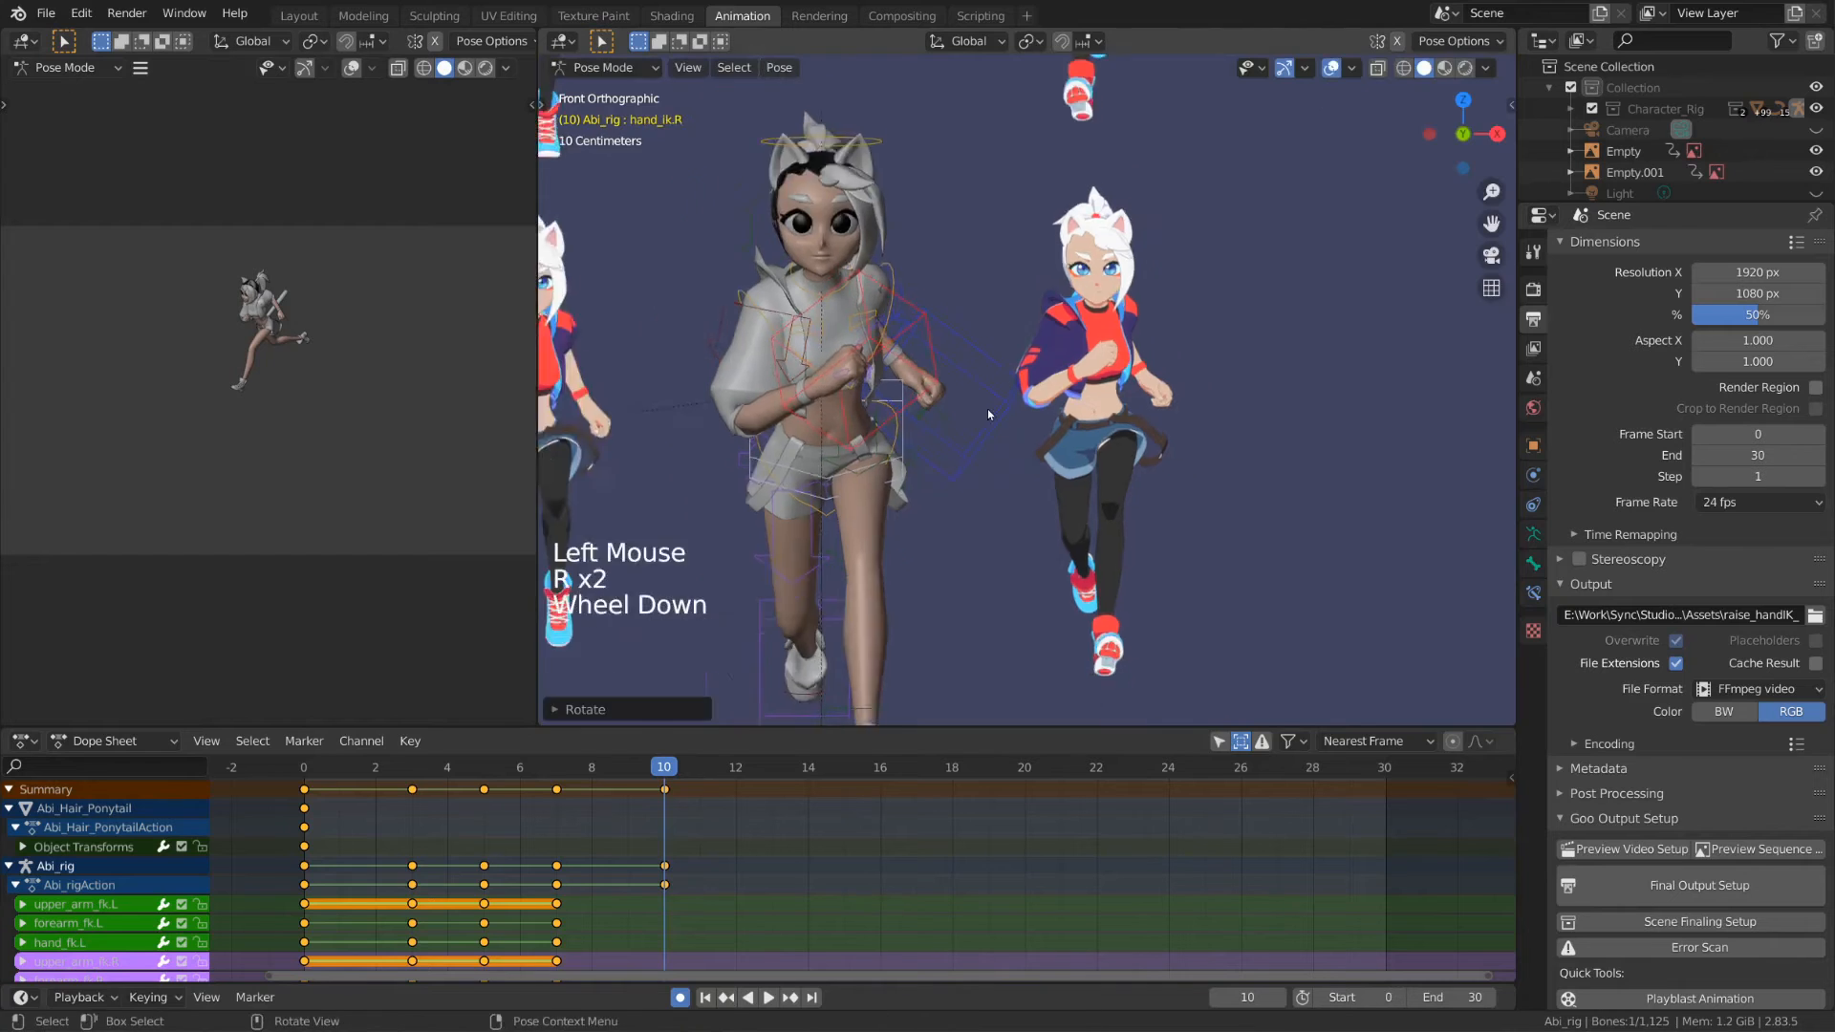
pyautogui.keyDown('shift'); pyautogui.moveTo(988, 409); pyautogui.dragTo(995, 554, button='middle'); pyautogui.keyUp('shift')
pyautogui.scroll(-2, 995, 554)
pyautogui.click(995, 553)
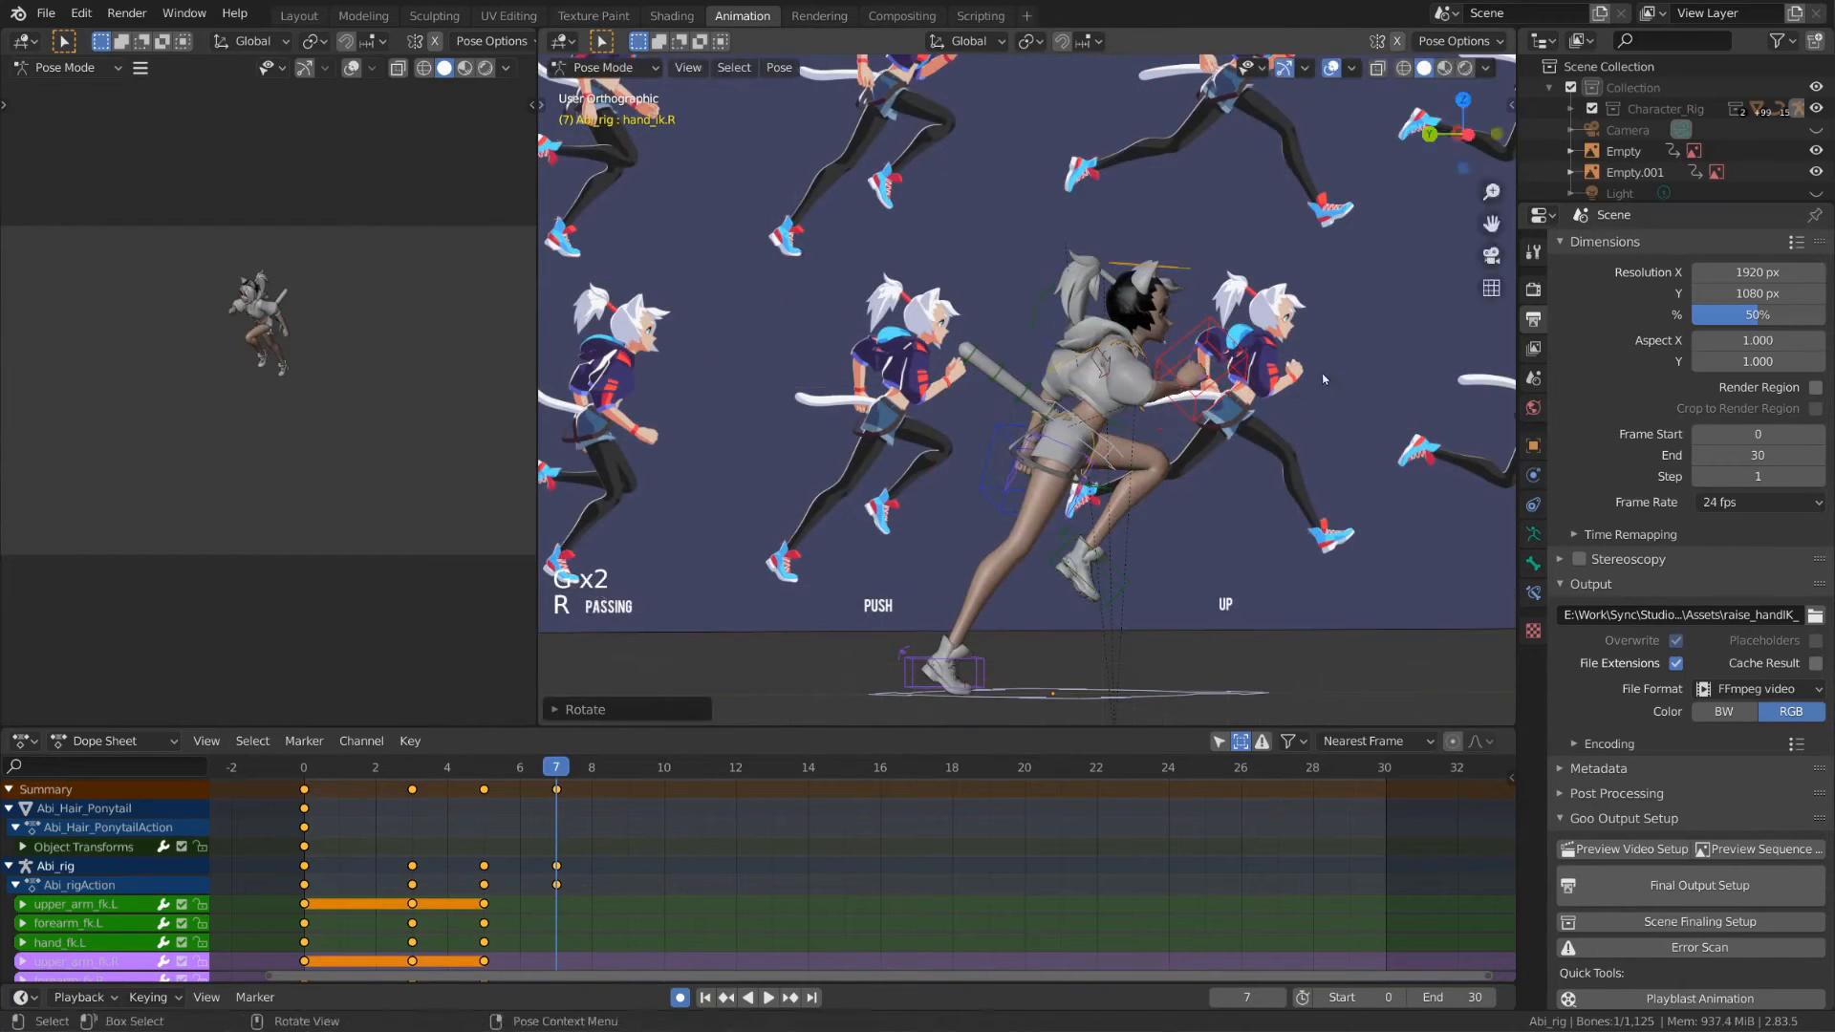
# - Refine the right hand IK control's position in front of the chest at frame 7 from the side and front
pyautogui.press('ctrl+KP_3')
pyautogui.press('g')
pyautogui.press('KP_1')
pyautogui.press('g')
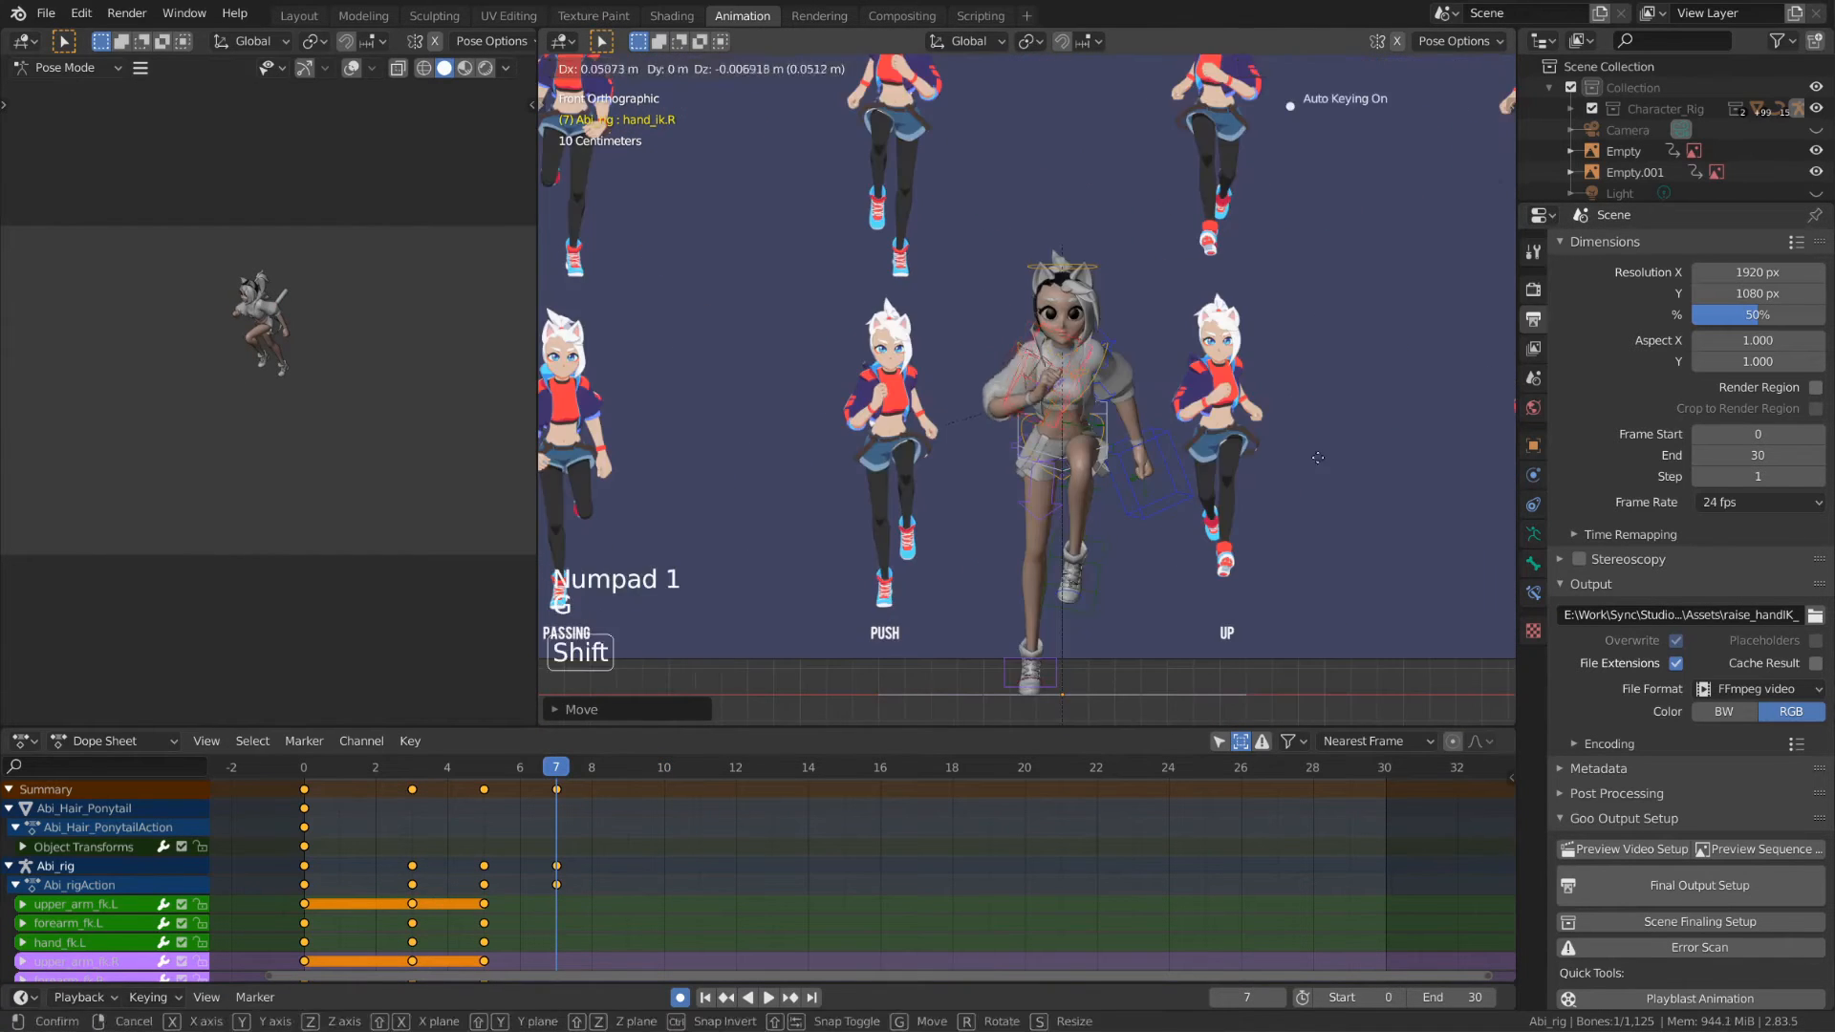
pyautogui.click(1025, 411)
# - Shift the right foot IK control toward the centre line and the left foot slightly outward at frame 7 in front view
pyautogui.scroll(6, 1042, 401)
pyautogui.keyDown('shift'); pyautogui.moveTo(1147, 478); pyautogui.dragTo(1061, 372, button='middle'); pyautogui.keyUp('shift')
pyautogui.click(1213, 679)
pyautogui.press('g')
pyautogui.click(1212, 686)
pyautogui.click(1284, 559)
pyautogui.press('g')
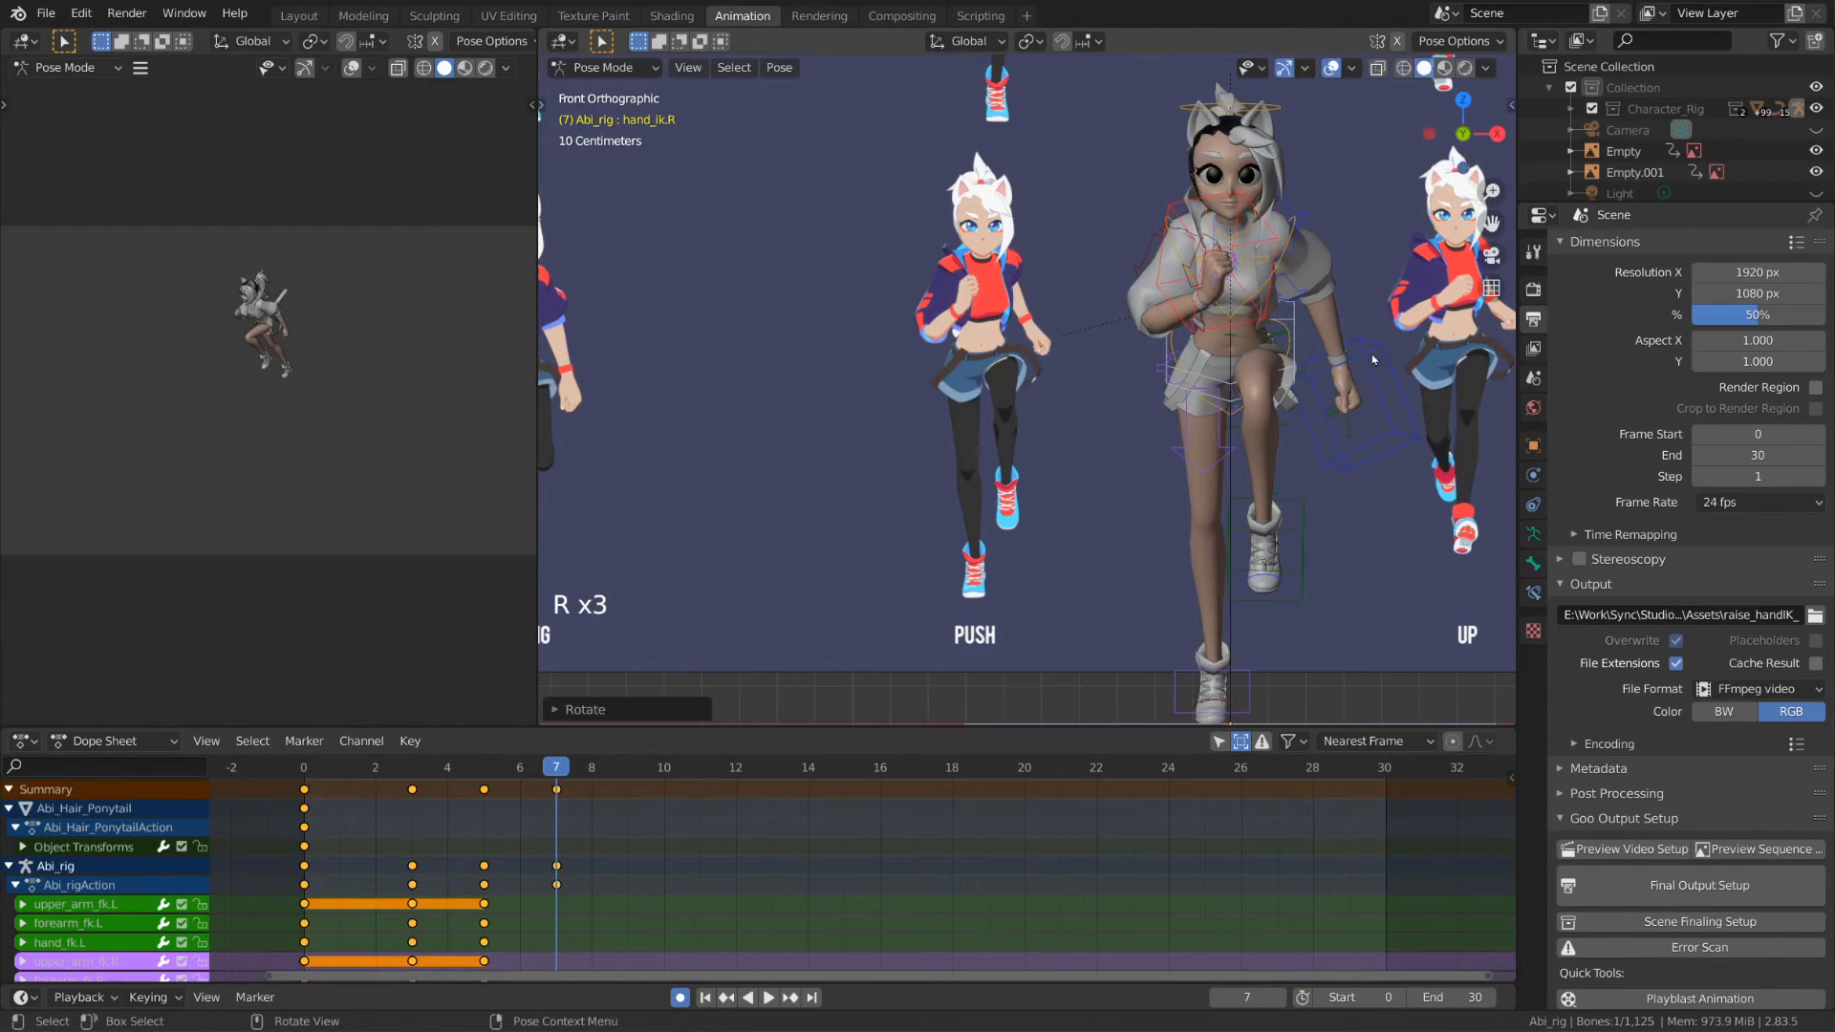
# - Rotate the chest control at frame 7 to twist the upper body into the push pose
pyautogui.click(1281, 277)
pyautogui.press('r')
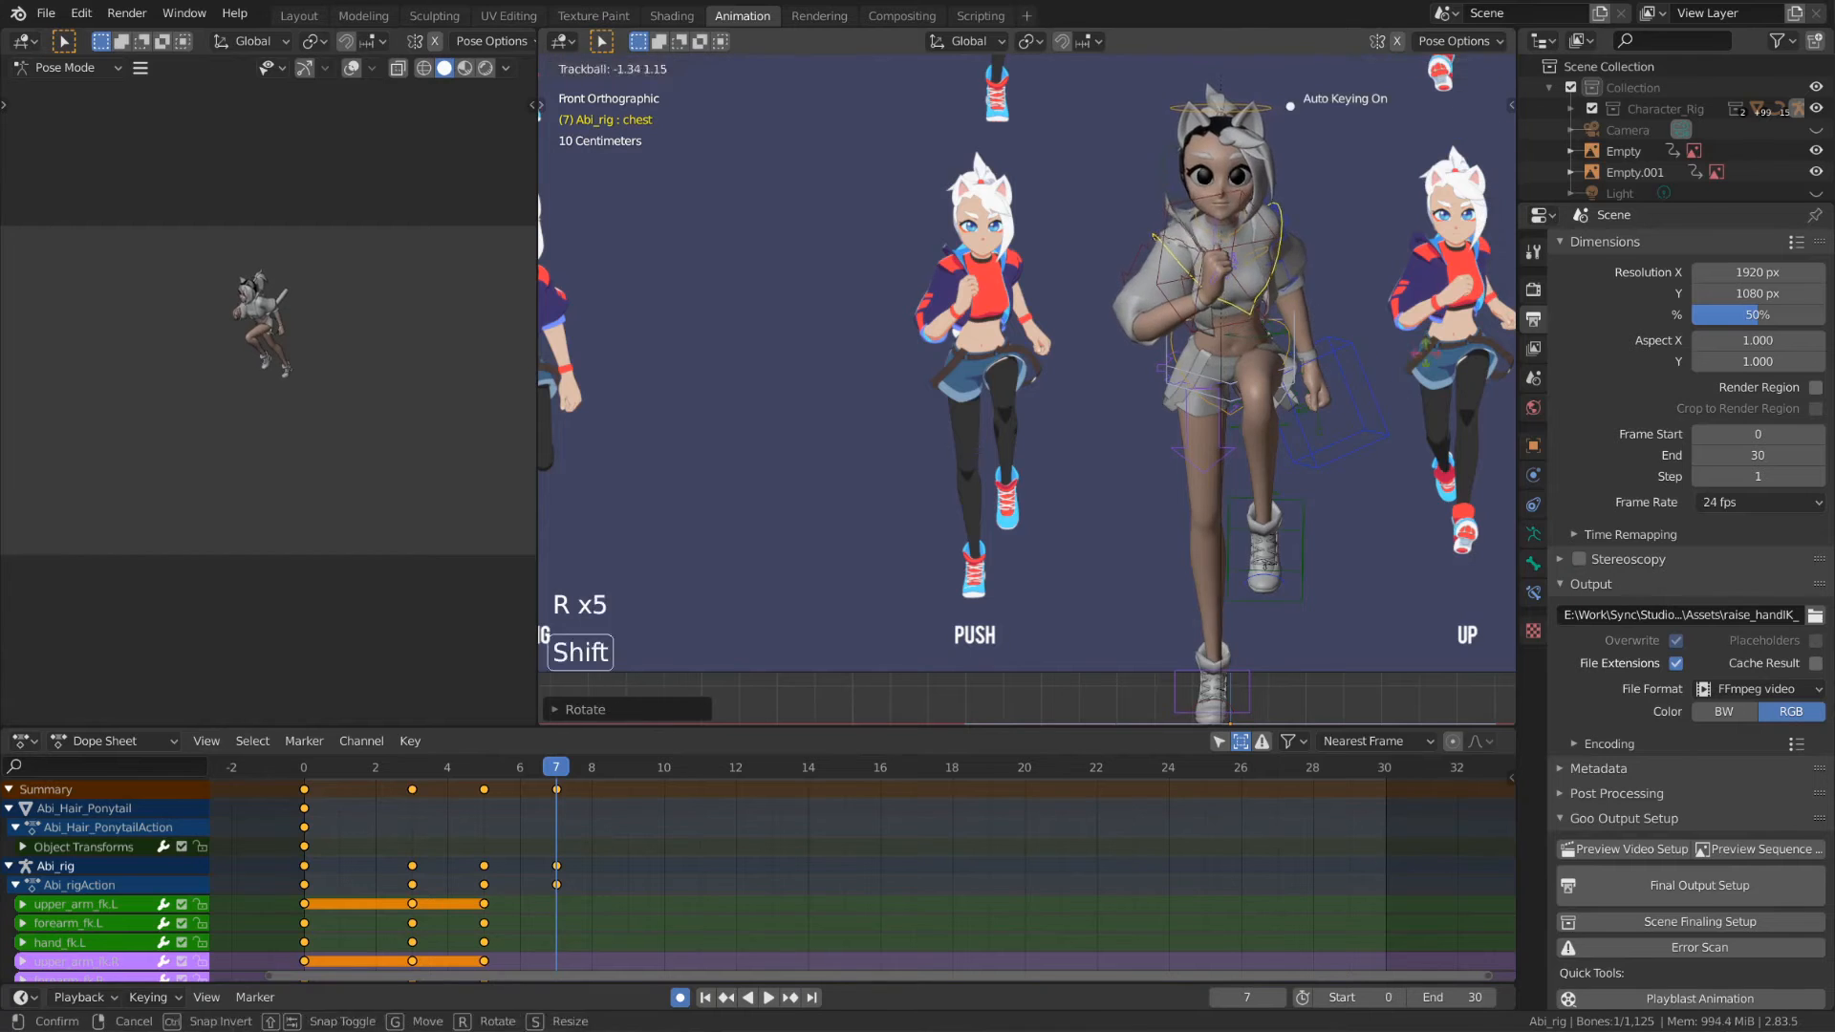
pyautogui.click(1386, 296)
pyautogui.press('r')
pyautogui.press('r')
pyautogui.press('r')
pyautogui.click(1364, 369)
# - Move the left hand IK control at frame 7 and rotate the left upper arm IK control
pyautogui.click(1369, 392)
pyautogui.press('g')
pyautogui.click(1365, 374)
pyautogui.click(1295, 277)
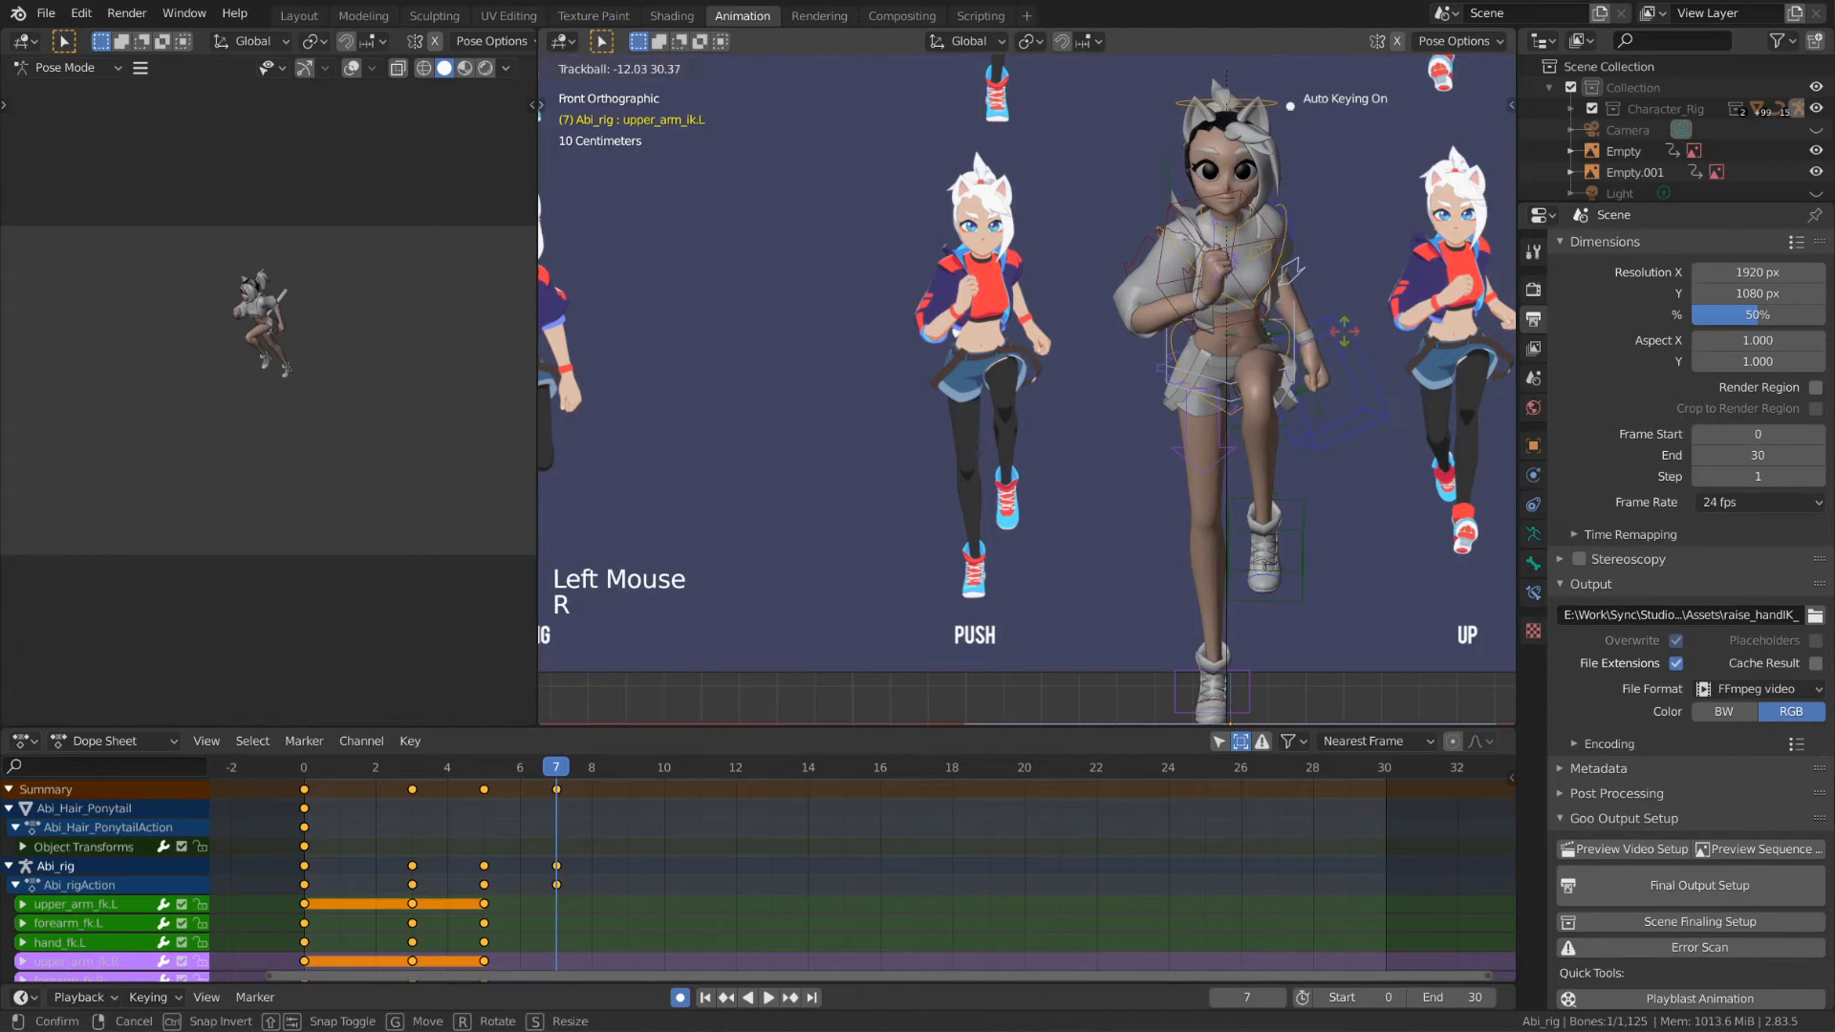
# - Rotate the right upper arm IK control at frame 7 to set the elbow direction, checking it from the side and front
pyautogui.click(1140, 262)
pyautogui.moveTo(1148, 296); pyautogui.dragTo(1327, 417, button='middle')
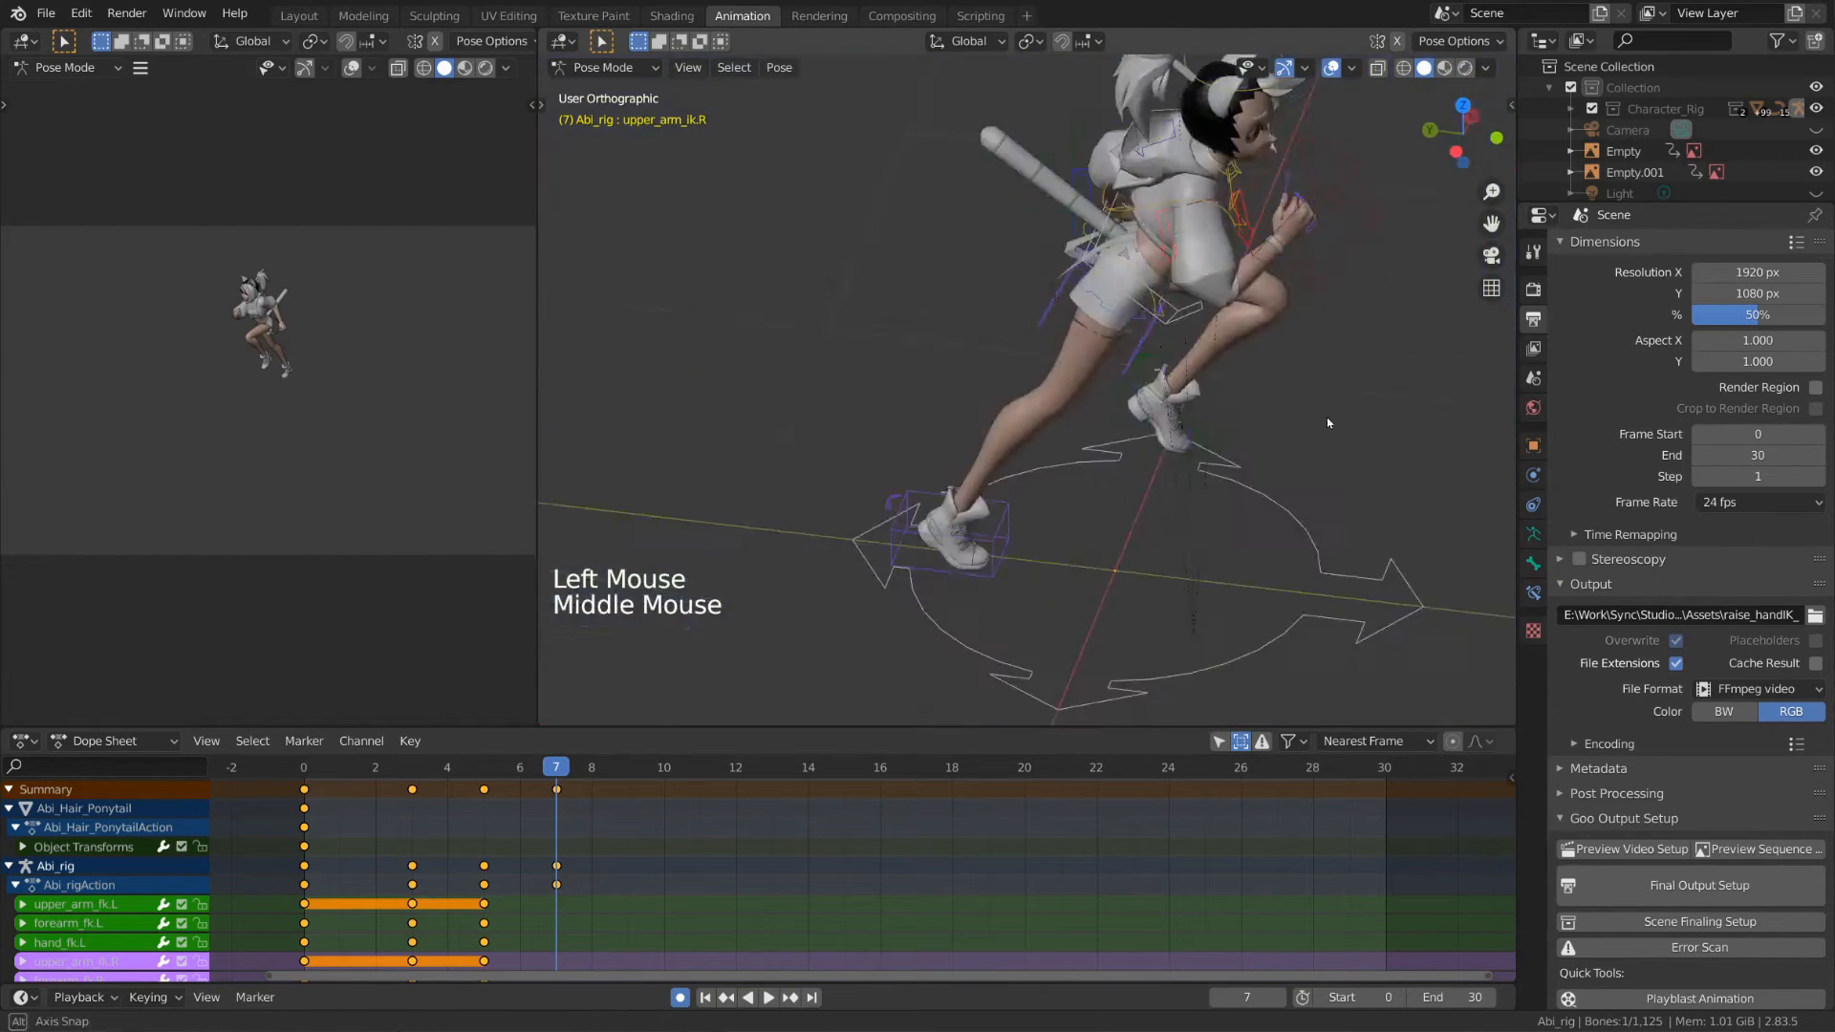
pyautogui.scroll(4, 1327, 417)
pyautogui.press('r')
pyautogui.press('r')
pyautogui.click(1156, 497)
pyautogui.press('KP_1')
pyautogui.scroll(-3, 1156, 487)
pyautogui.press('r')
pyautogui.press('r')
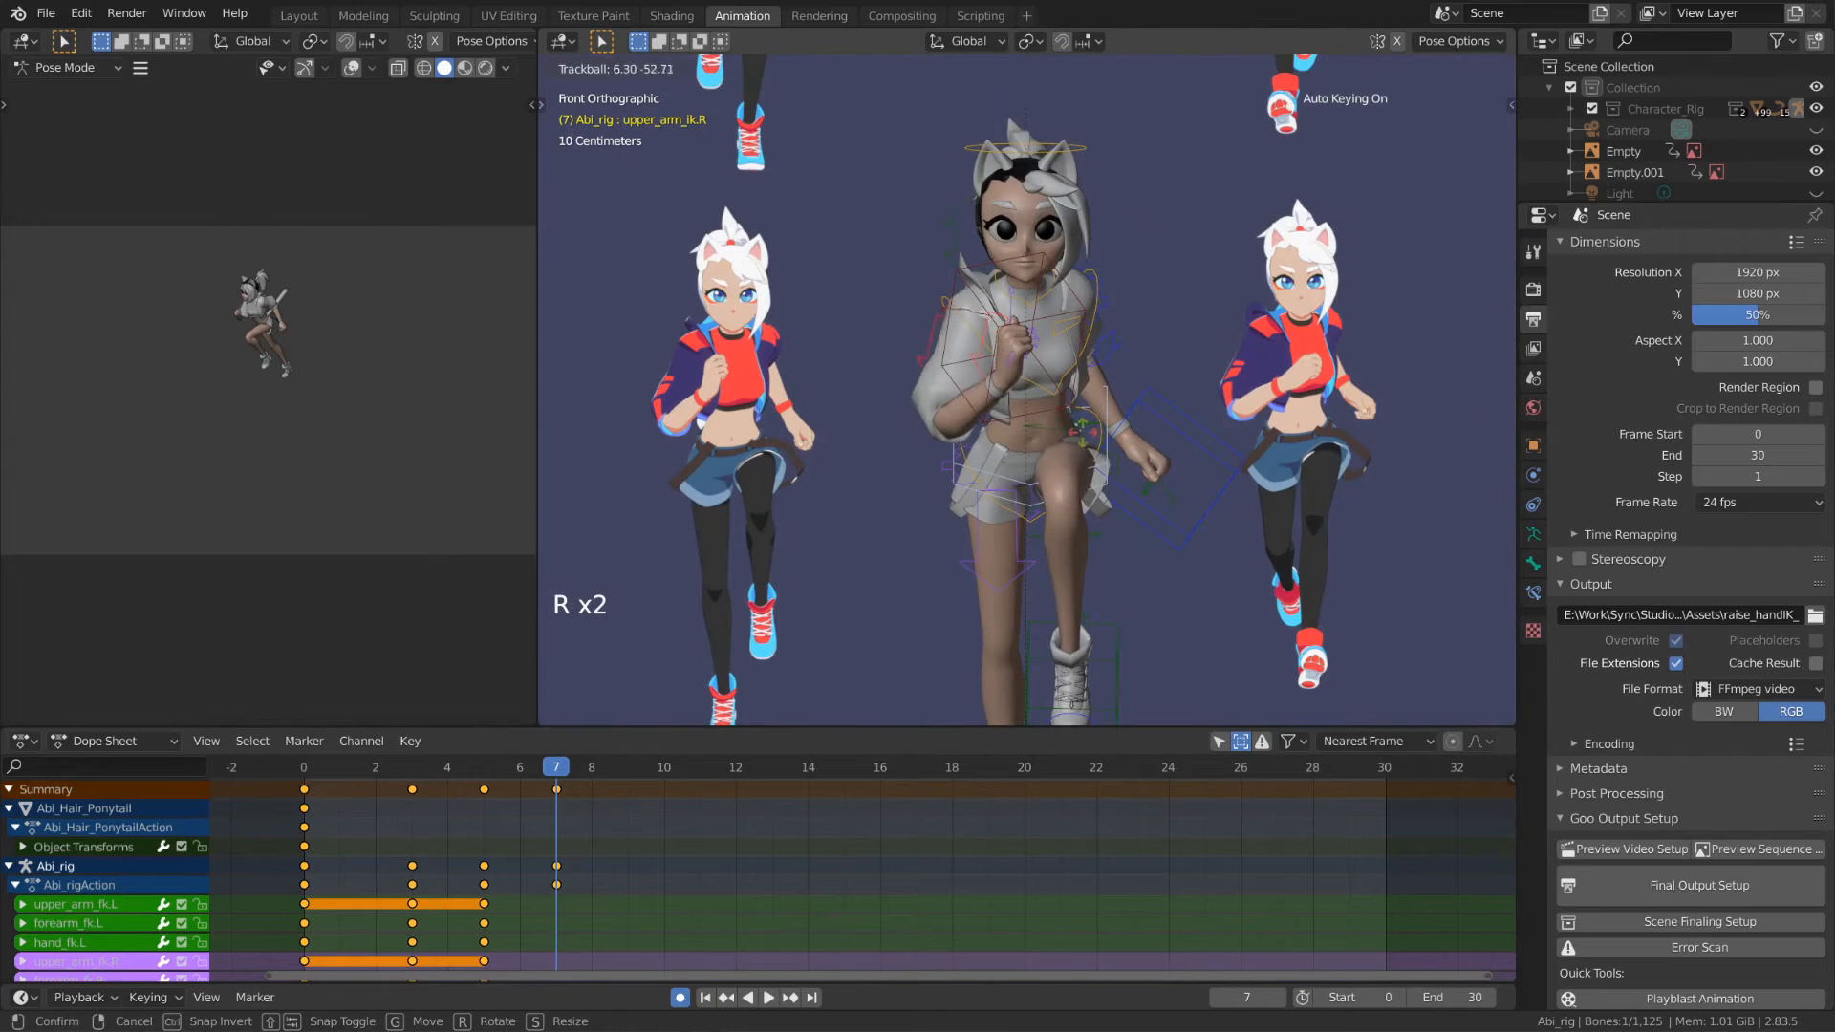
pyautogui.click(1078, 428)
# - Move the right foot IK control slightly farther back along Y at frame 7 in side view
pyautogui.scroll(-2, 1080, 431)
pyautogui.keyDown('shift'); pyautogui.moveTo(1102, 564); pyautogui.dragTo(1138, 521, button='middle'); pyautogui.keyUp('shift')
pyautogui.press('ctrl+KP_3')
pyautogui.click(929, 626)
pyautogui.press('g')
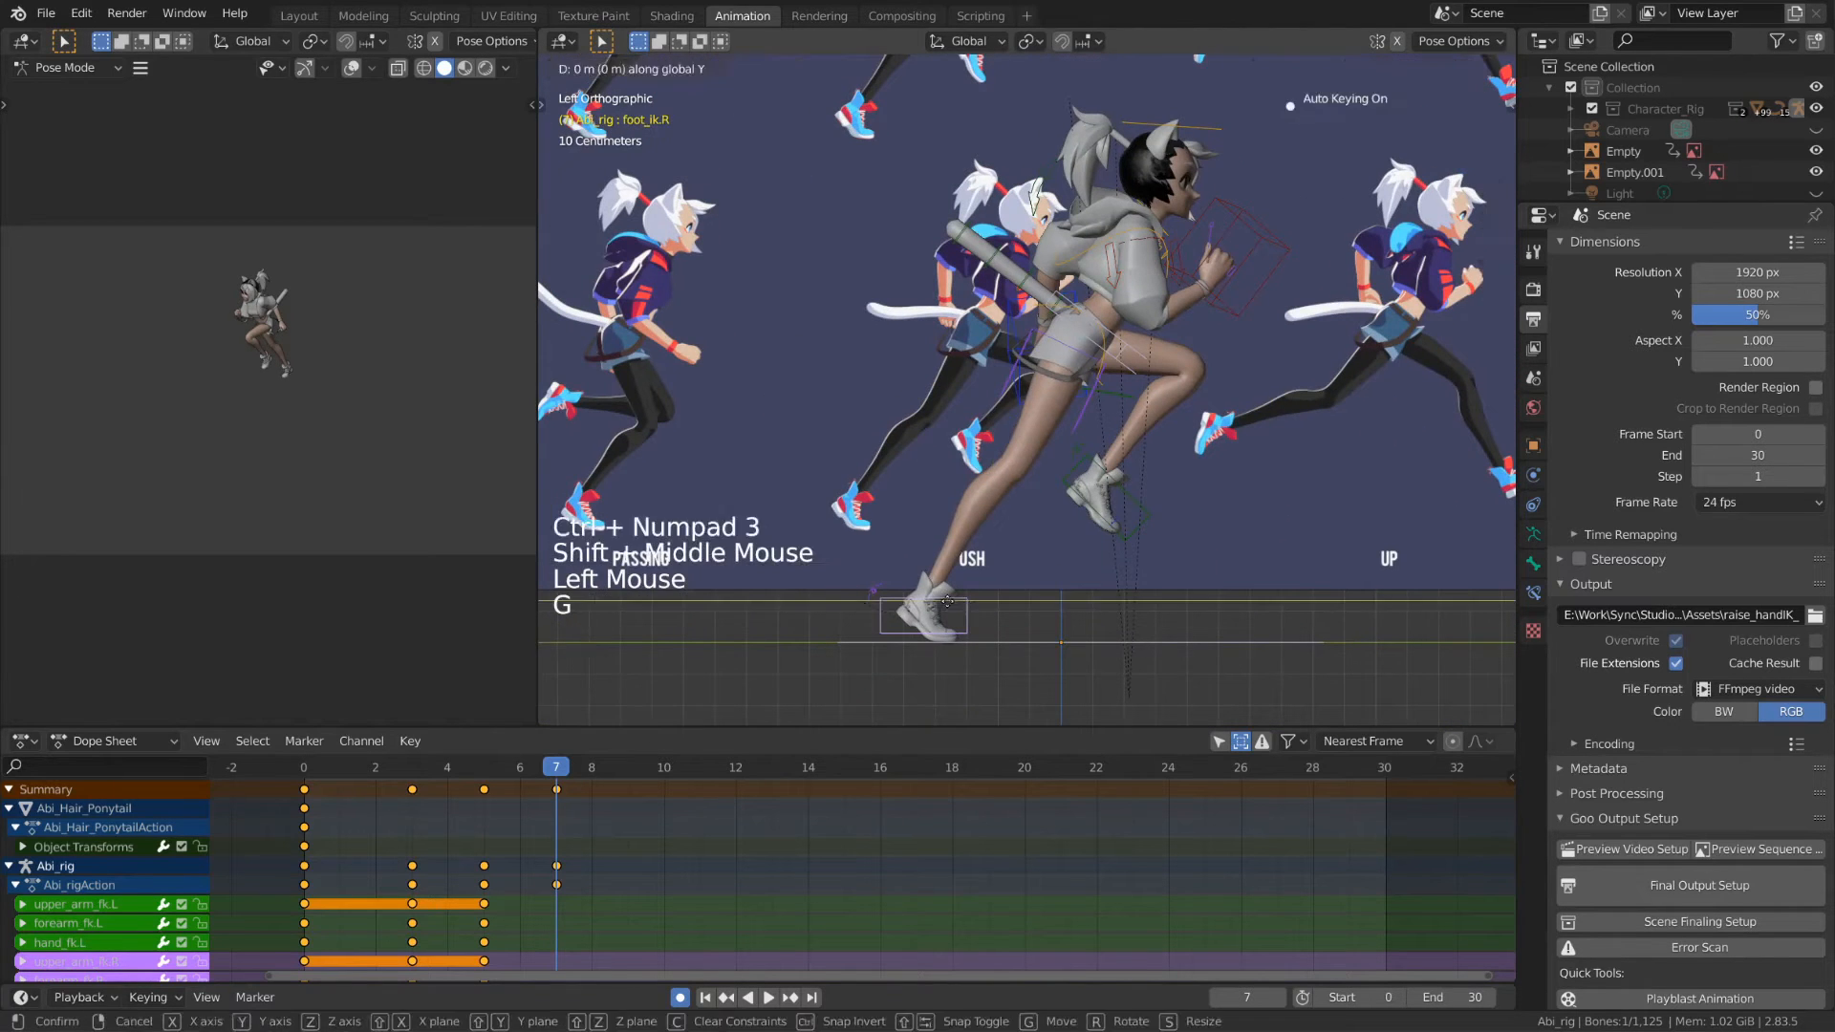
pyautogui.press('g')
pyautogui.press('y')
pyautogui.click(961, 364)
# - Adjust the torso control's height along Z at frame 7
pyautogui.click(1072, 312)
pyautogui.press('g')
pyautogui.press('z')
pyautogui.click(1080, 330)
# - Move and rotate the left foot IK control under the raised knee and reposition the left hand control behind the hips
pyautogui.click(1133, 507)
pyautogui.press('g')
pyautogui.press('r')
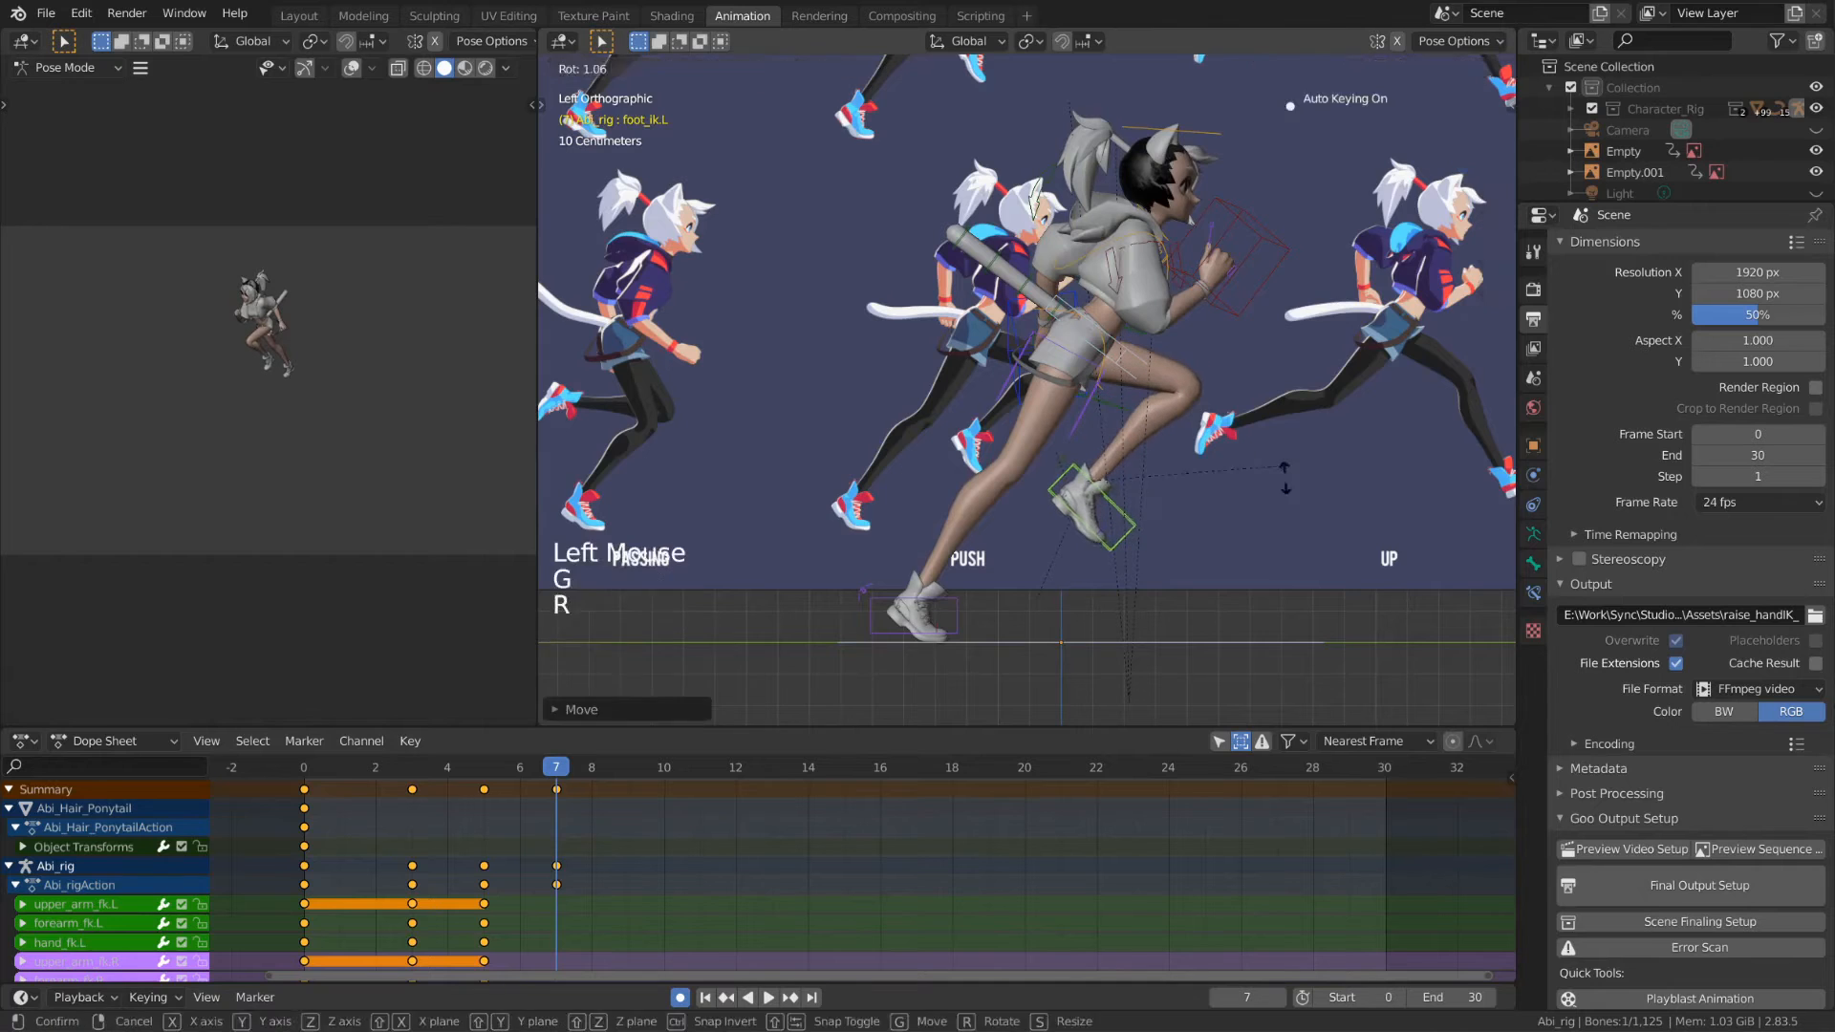
pyautogui.keyDown('shift'); pyautogui.moveTo(1027, 336); pyautogui.dragTo(1010, 404, button='middle'); pyautogui.keyUp('shift')
pyautogui.click(1005, 413)
pyautogui.press('g')
pyautogui.click(1013, 394)
# - Rotate the right hand IK control at frame 7 in side view to match the push reference
pyautogui.click(1261, 312)
pyautogui.press('r')
pyautogui.press('r')
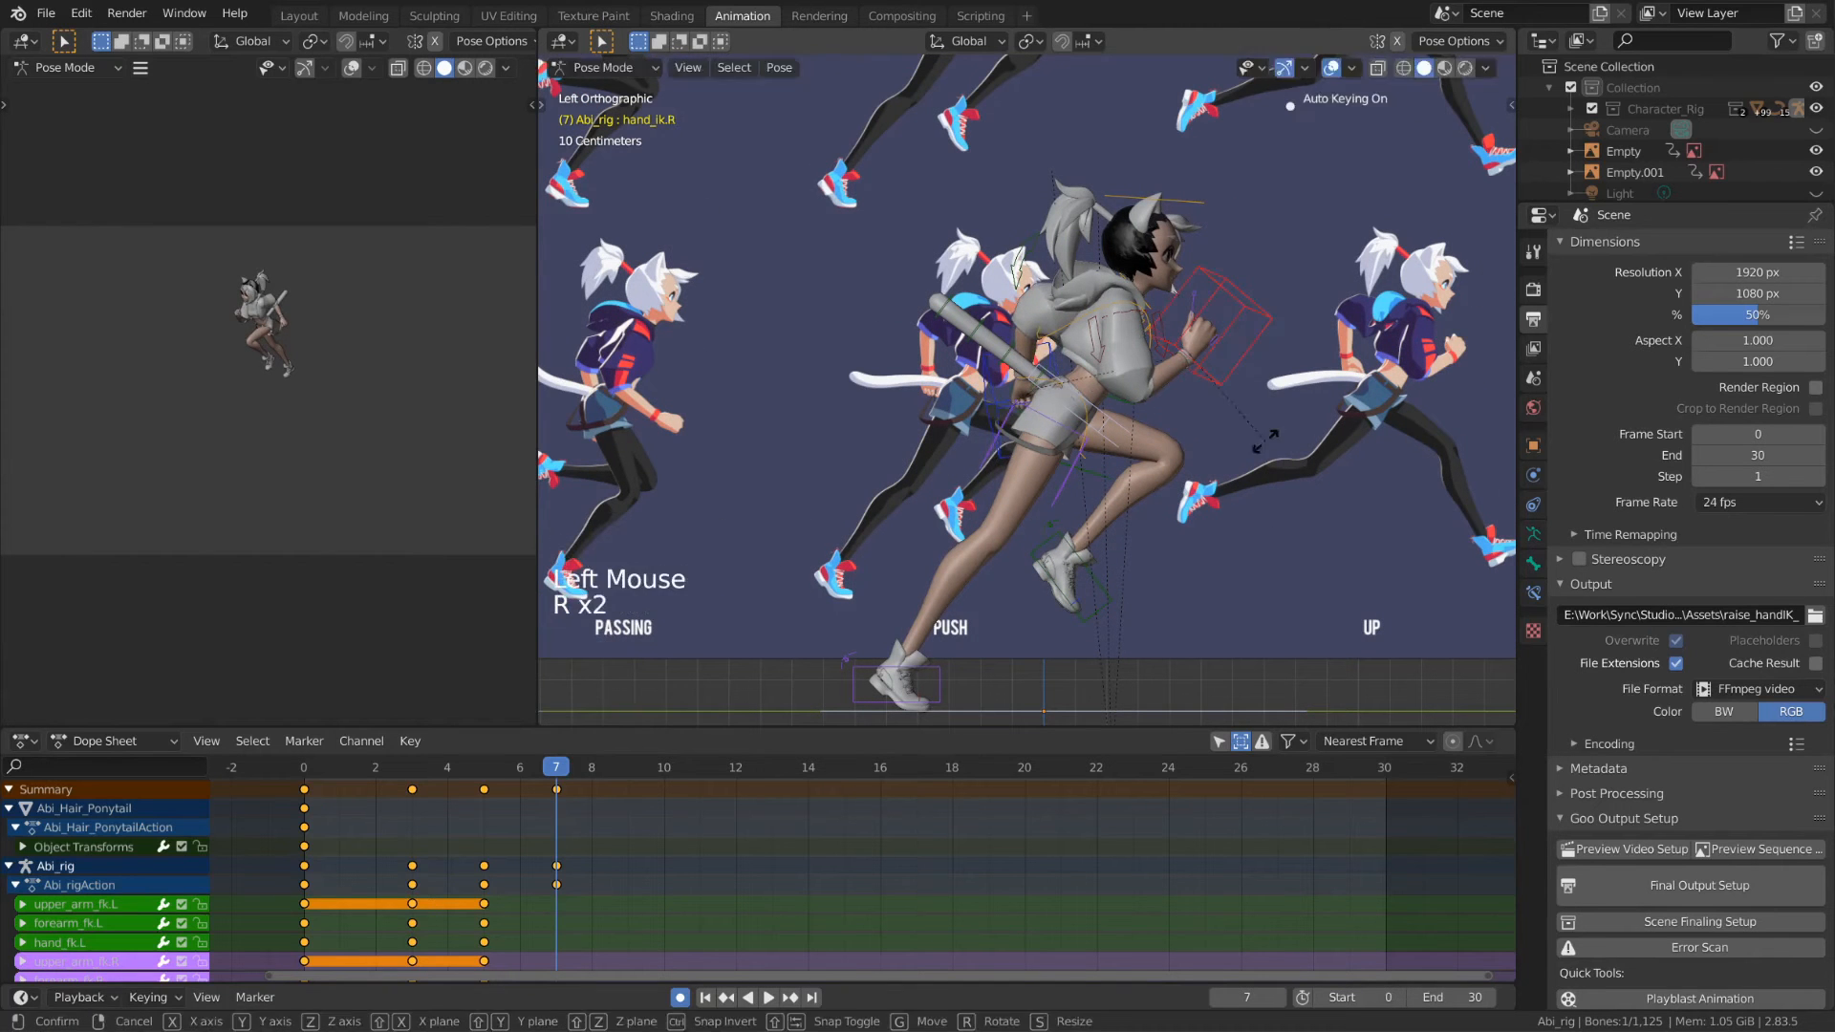
pyautogui.click(1267, 440)
pyautogui.press('r')
pyautogui.press('r')
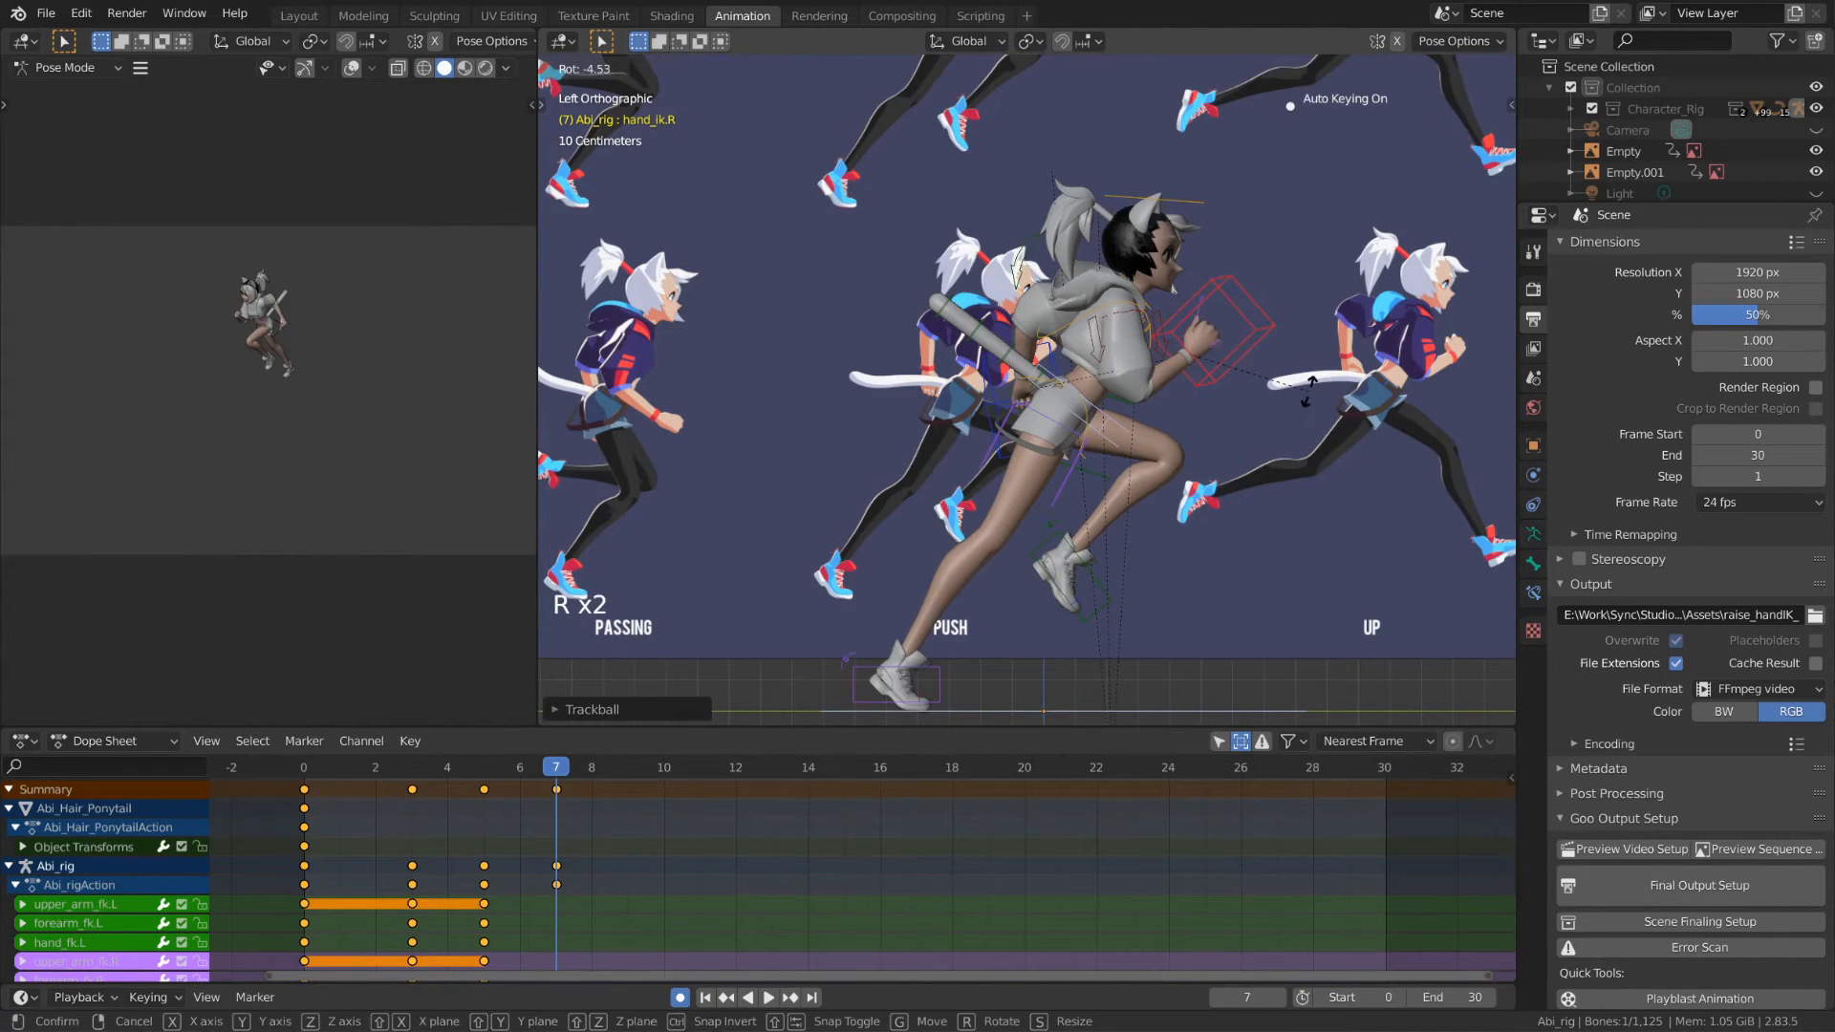
pyautogui.click(1308, 394)
pyautogui.moveTo(1293, 384)
pyautogui.keyDown('shift'); pyautogui.mouseDown(button='middle')
pyautogui.moveTo(1269, 358)
pyautogui.moveTo(1262, 372)
pyautogui.mouseUp(button='middle'); pyautogui.keyUp('shift')
pyautogui.press('r')
pyautogui.click(1291, 385)
# - Insert a Whole Character keyframe at frame 7
pyautogui.scroll(-1, 1268, 361)
pyautogui.press('i')
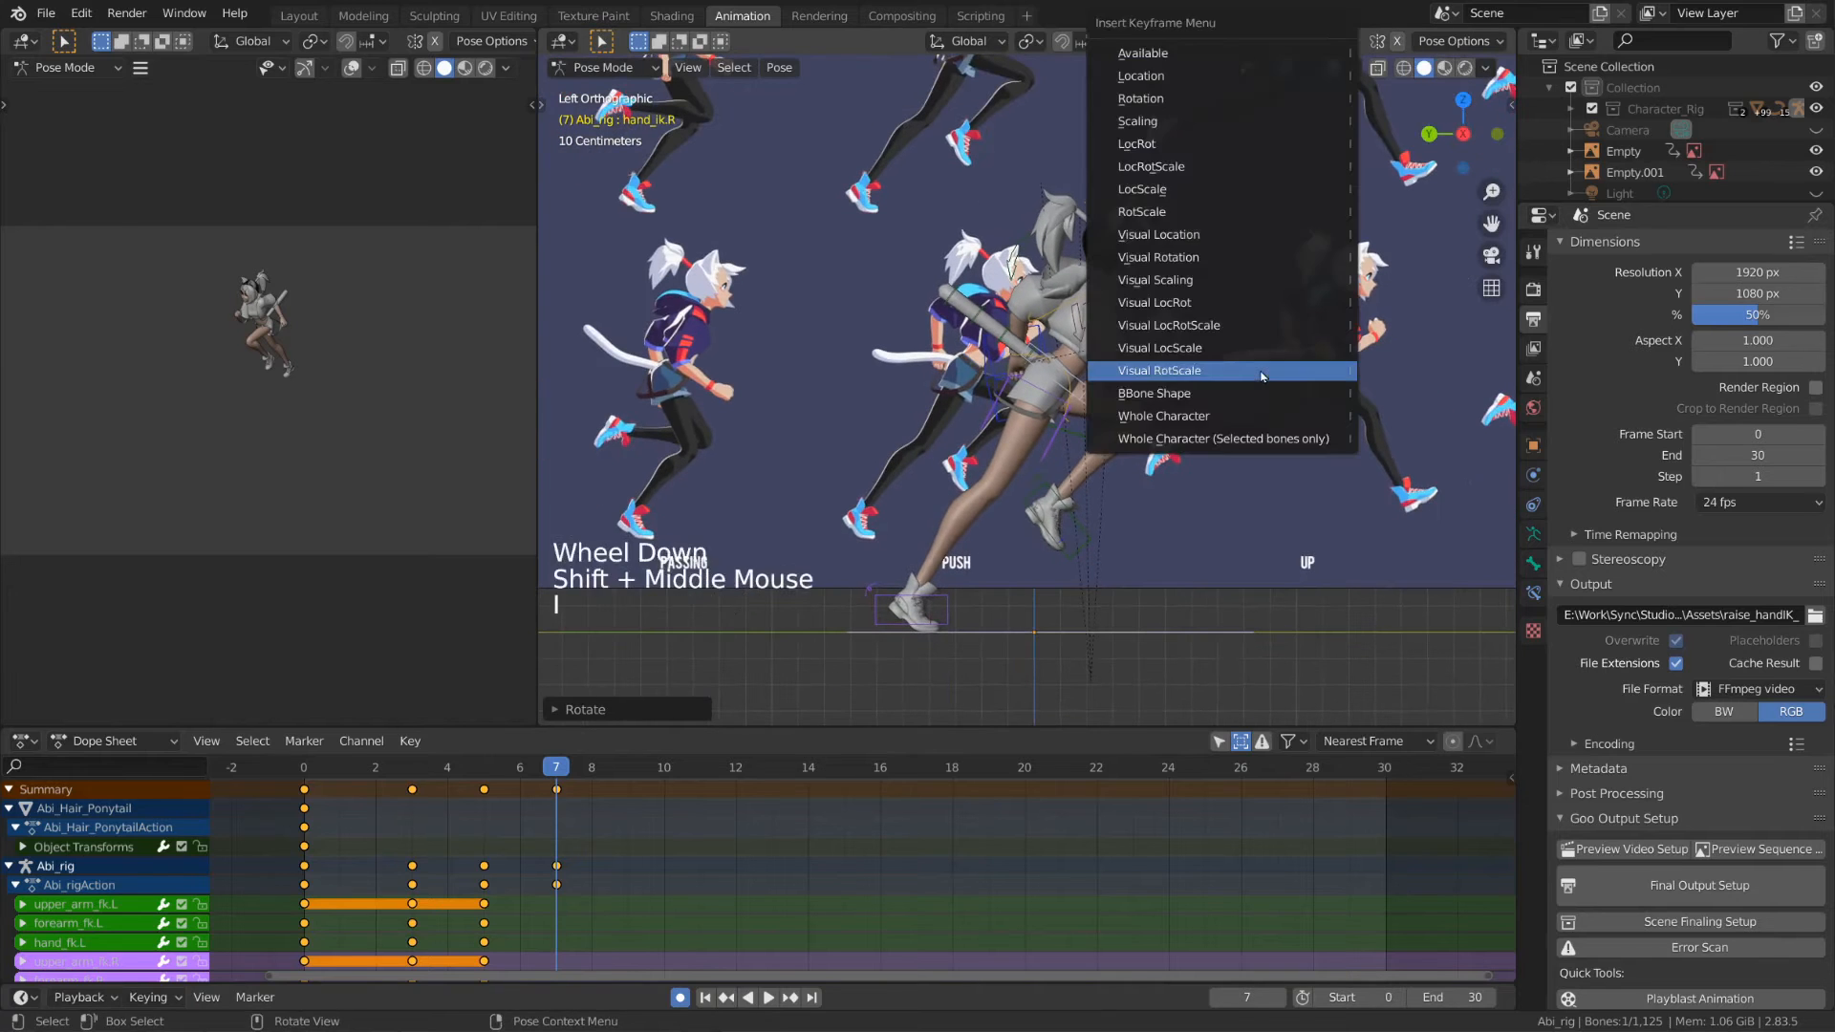
pyautogui.click(1255, 414)
pyautogui.keyDown('shift'); pyautogui.moveTo(1216, 460); pyautogui.dragTo(1218, 453, button='middle'); pyautogui.keyUp('shift')
# - Play the animation repeatedly from its first frames through the push pose to examine the timing and flow of the run
pyautogui.click(304, 773)
pyautogui.press('space')
pyautogui.press('space')
pyautogui.click(300, 778)
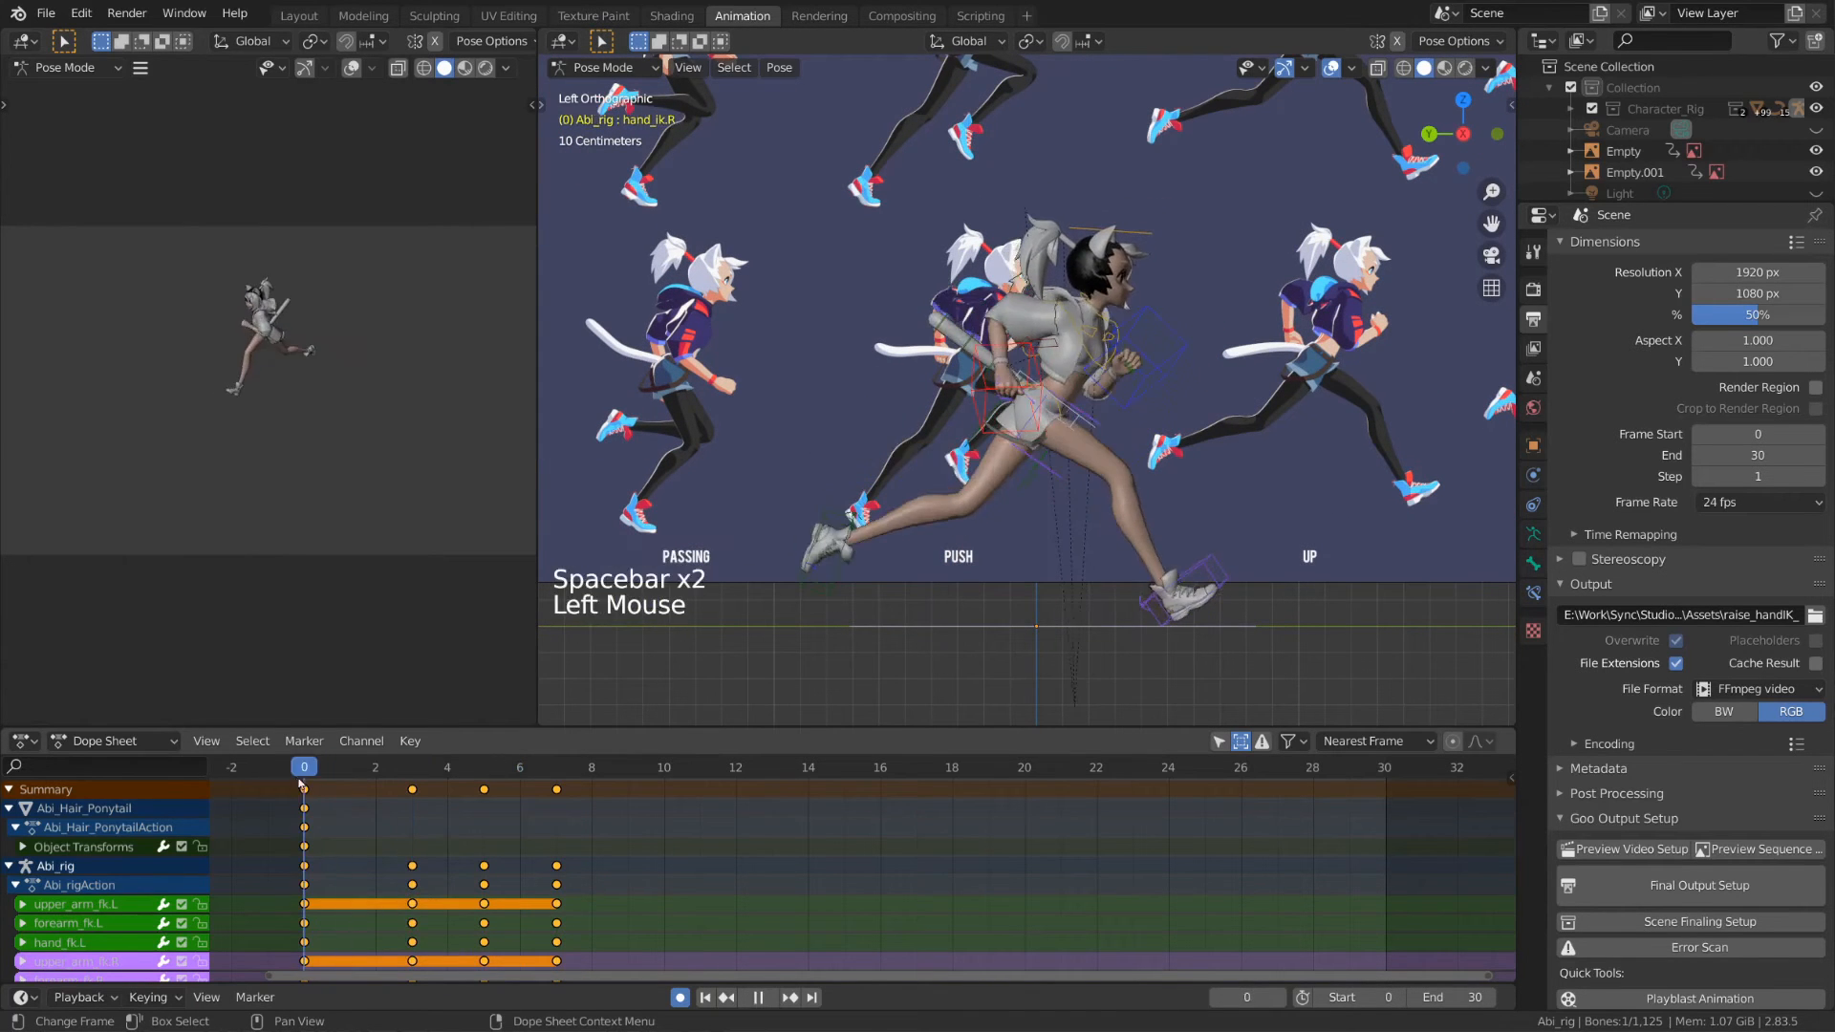
pyautogui.press('space')
pyautogui.press('space')
pyautogui.moveTo(557, 772); pyautogui.dragTo(304, 776)
pyautogui.press('space')
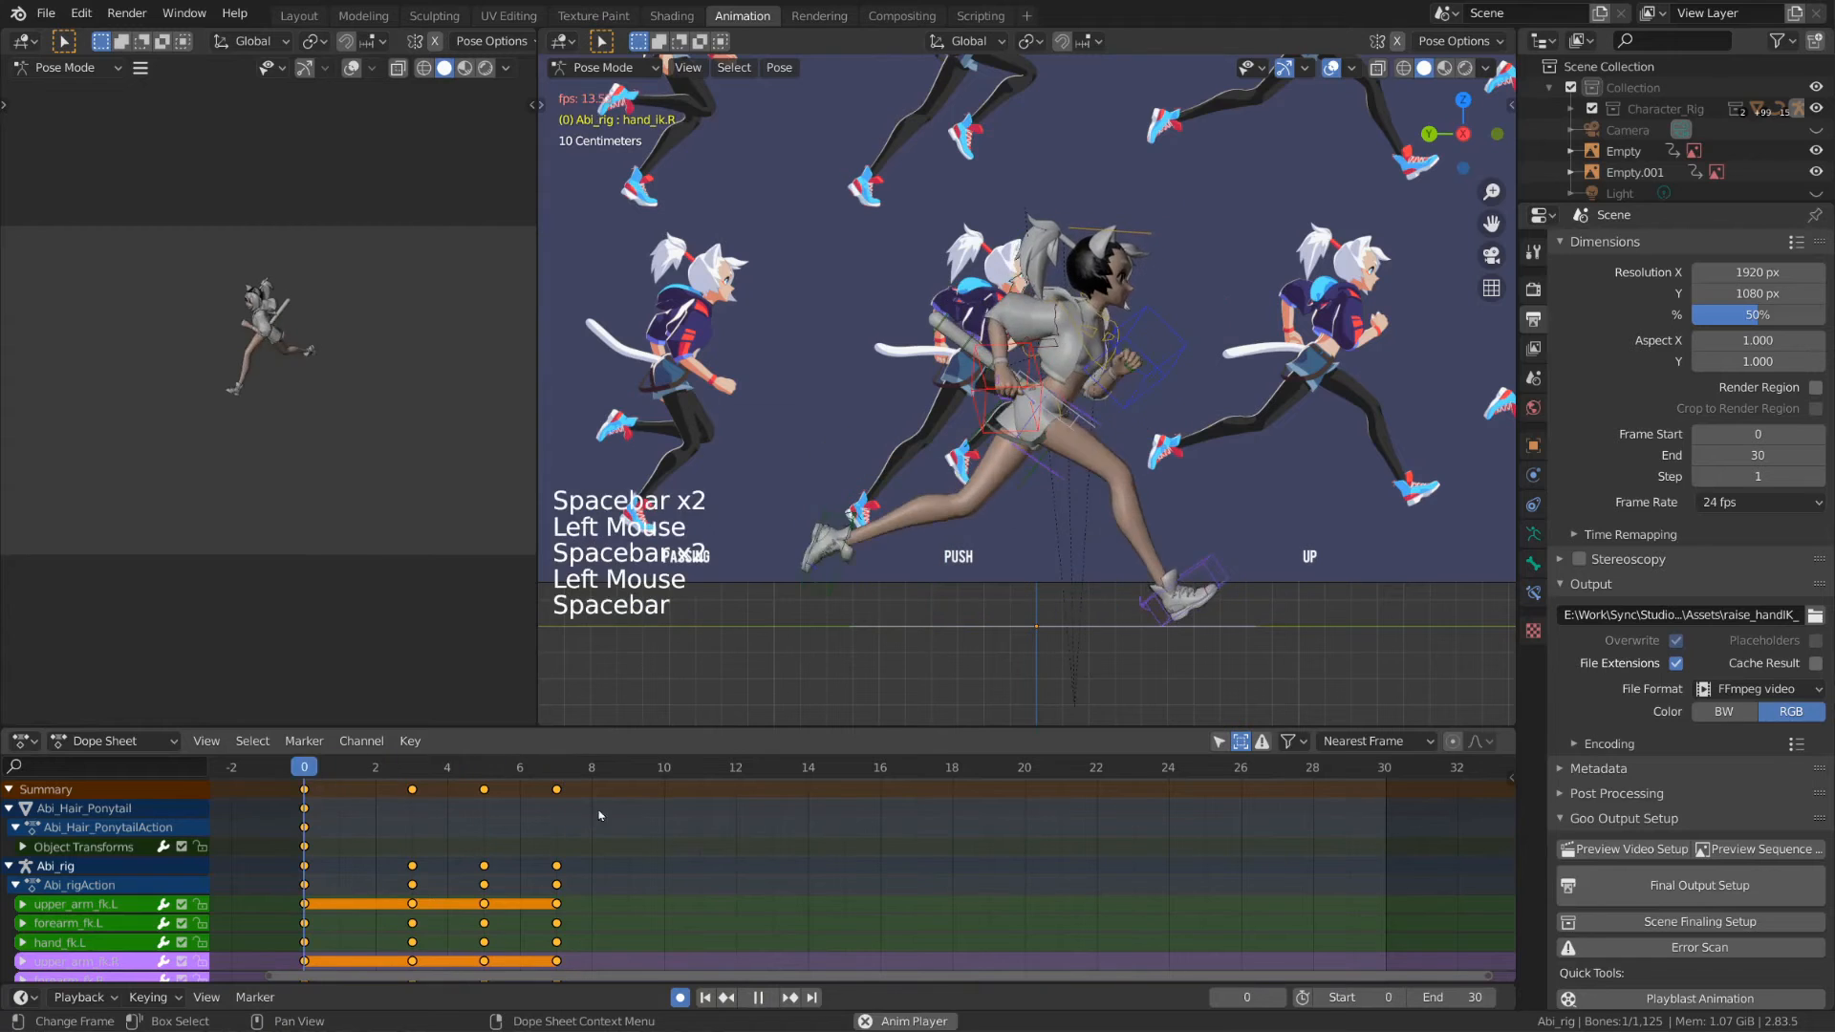
pyautogui.press('space')
pyautogui.click(339, 770)
pyautogui.press('space')
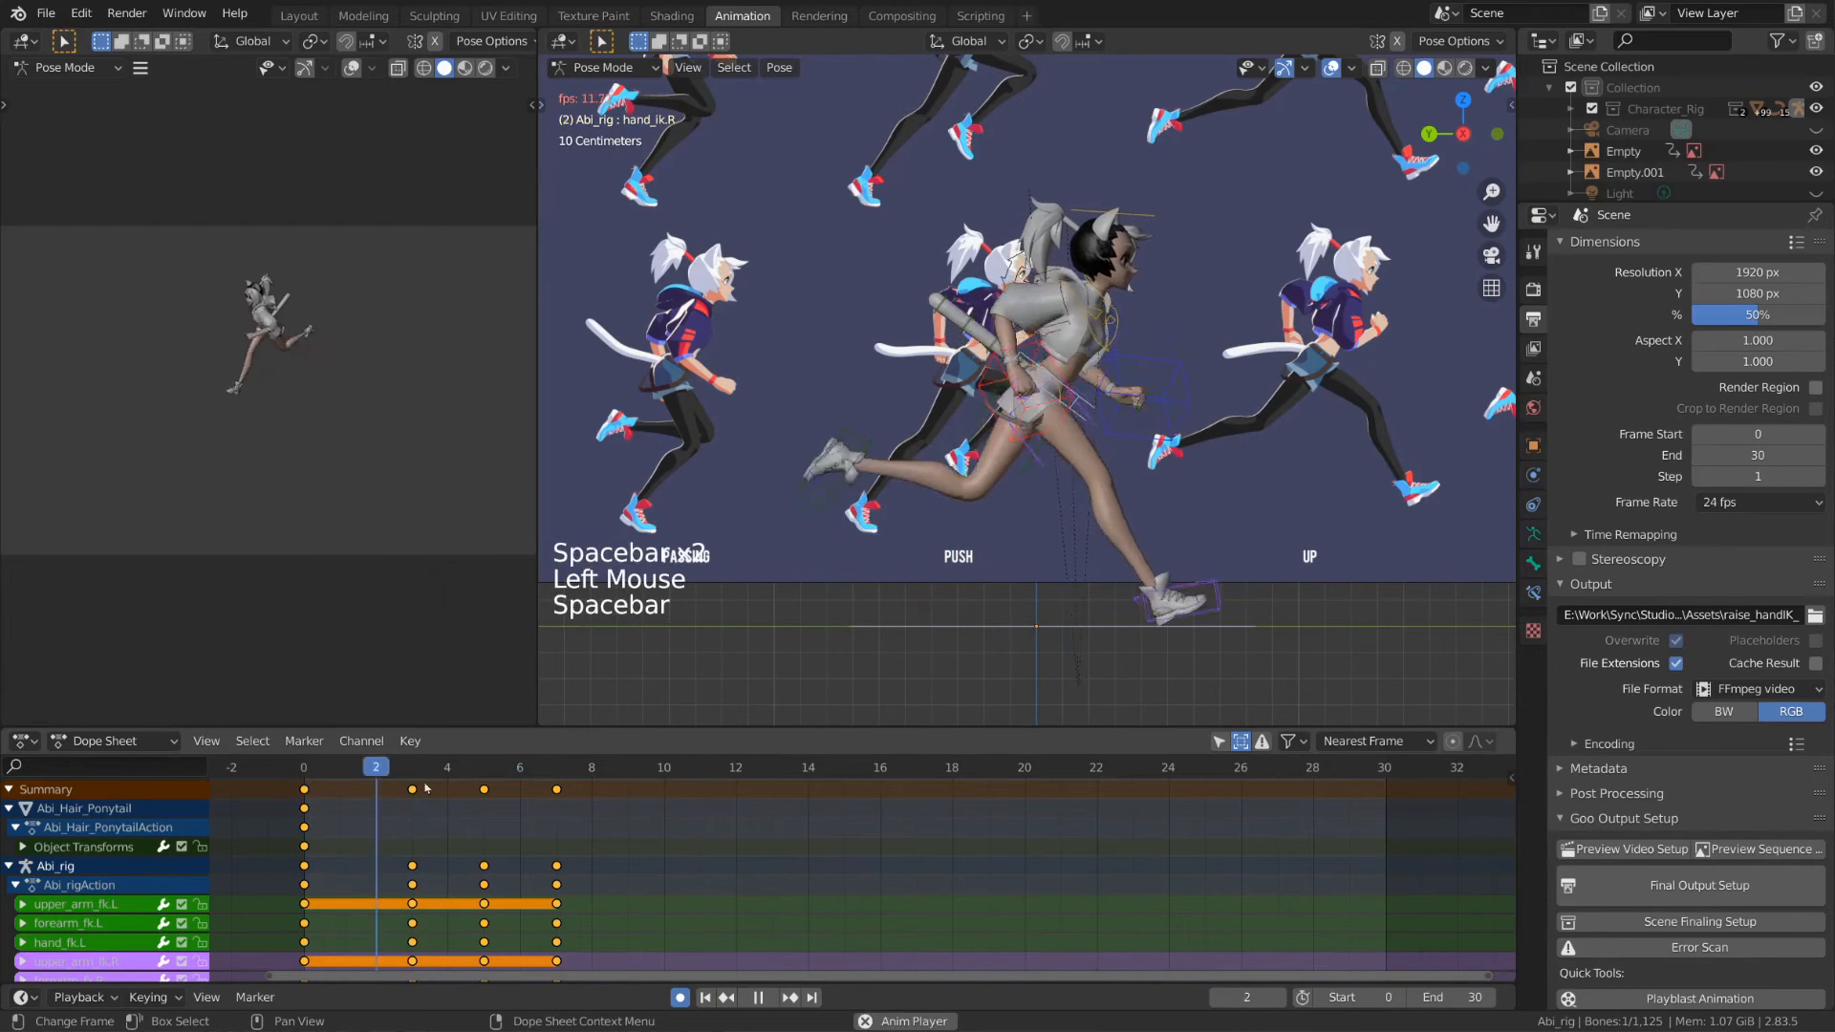
pyautogui.press('space')
pyautogui.moveTo(557, 772); pyautogui.dragTo(304, 777)
pyautogui.press('space')
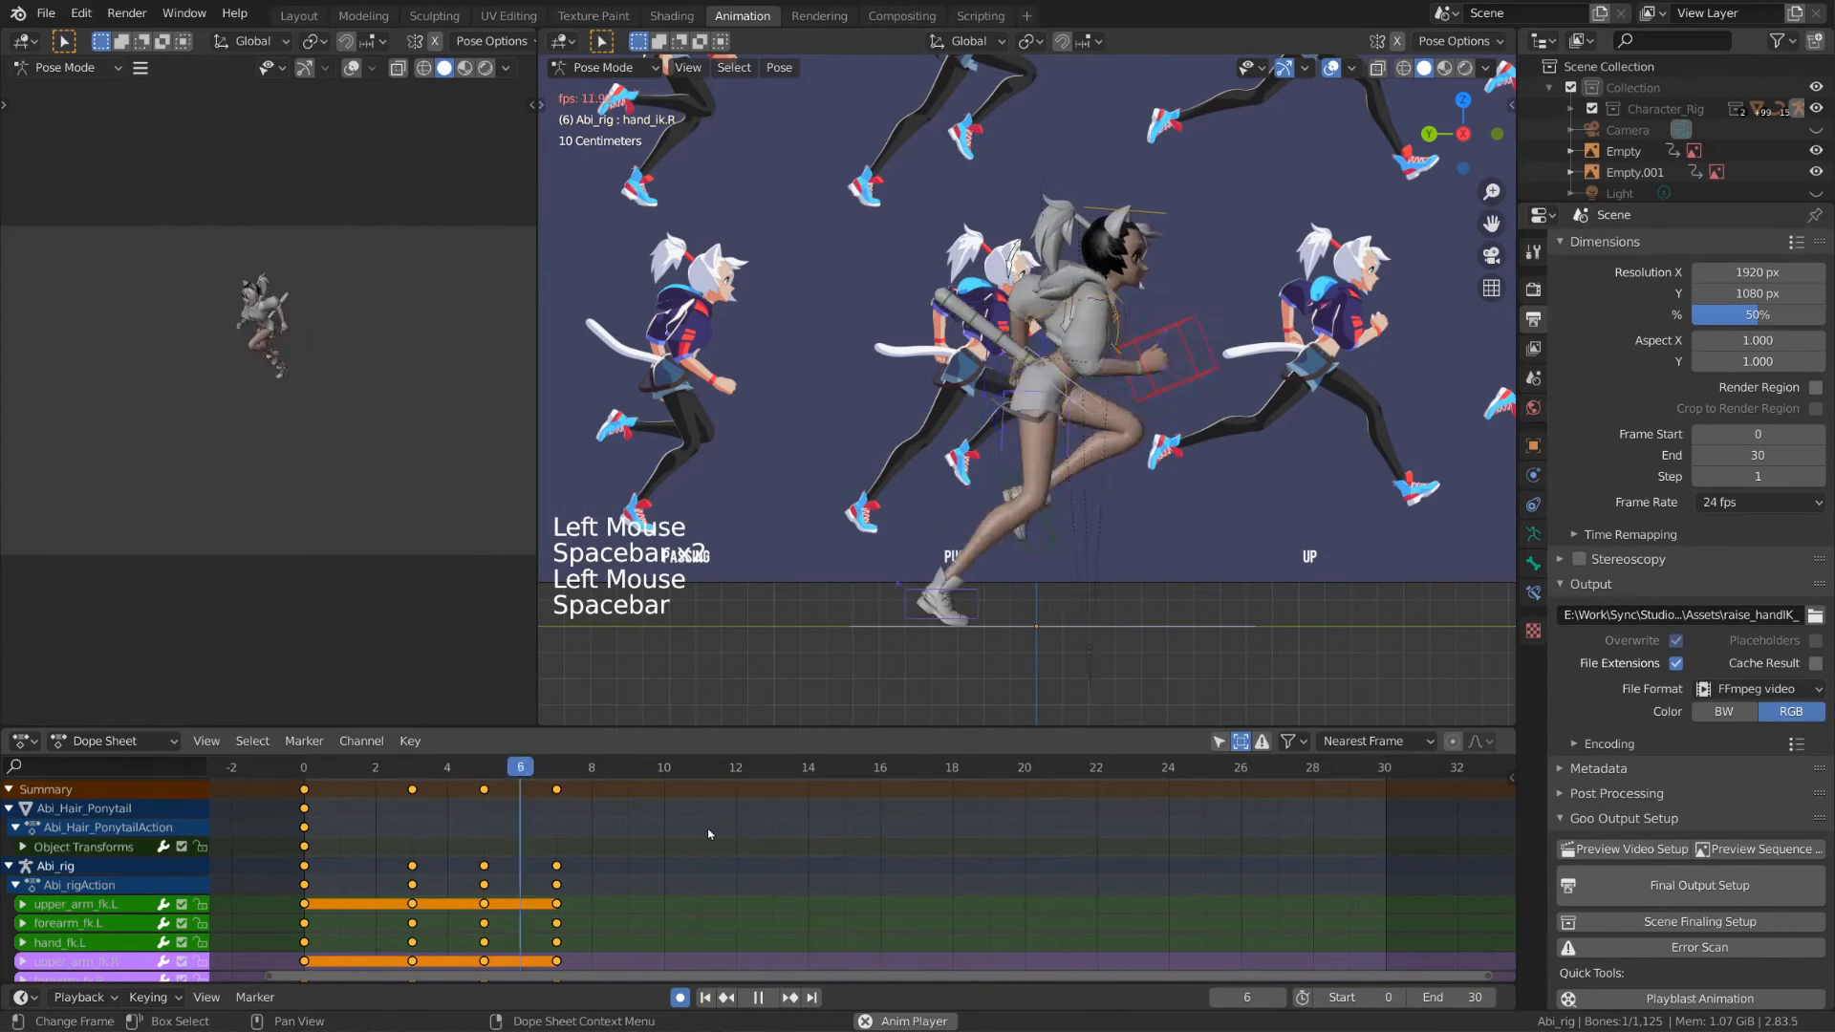
pyautogui.click(339, 770)
pyautogui.press('space')
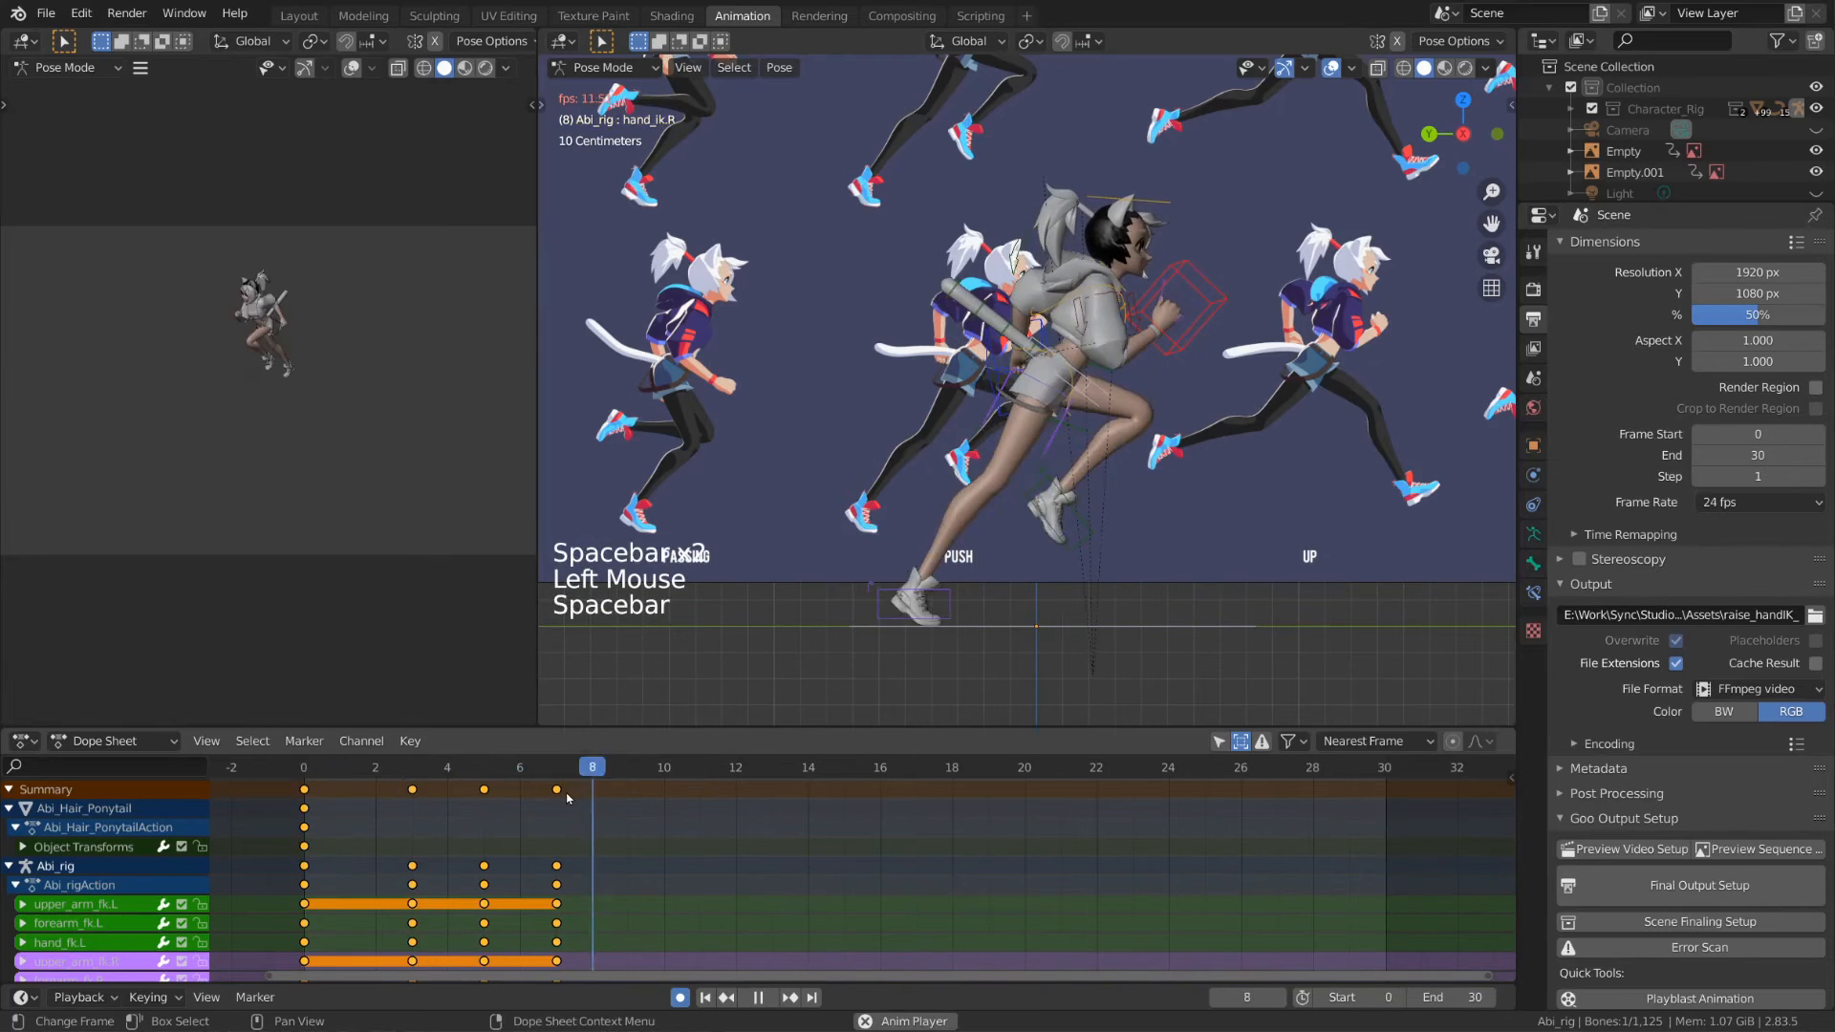
pyautogui.click(308, 769)
pyautogui.press('space')
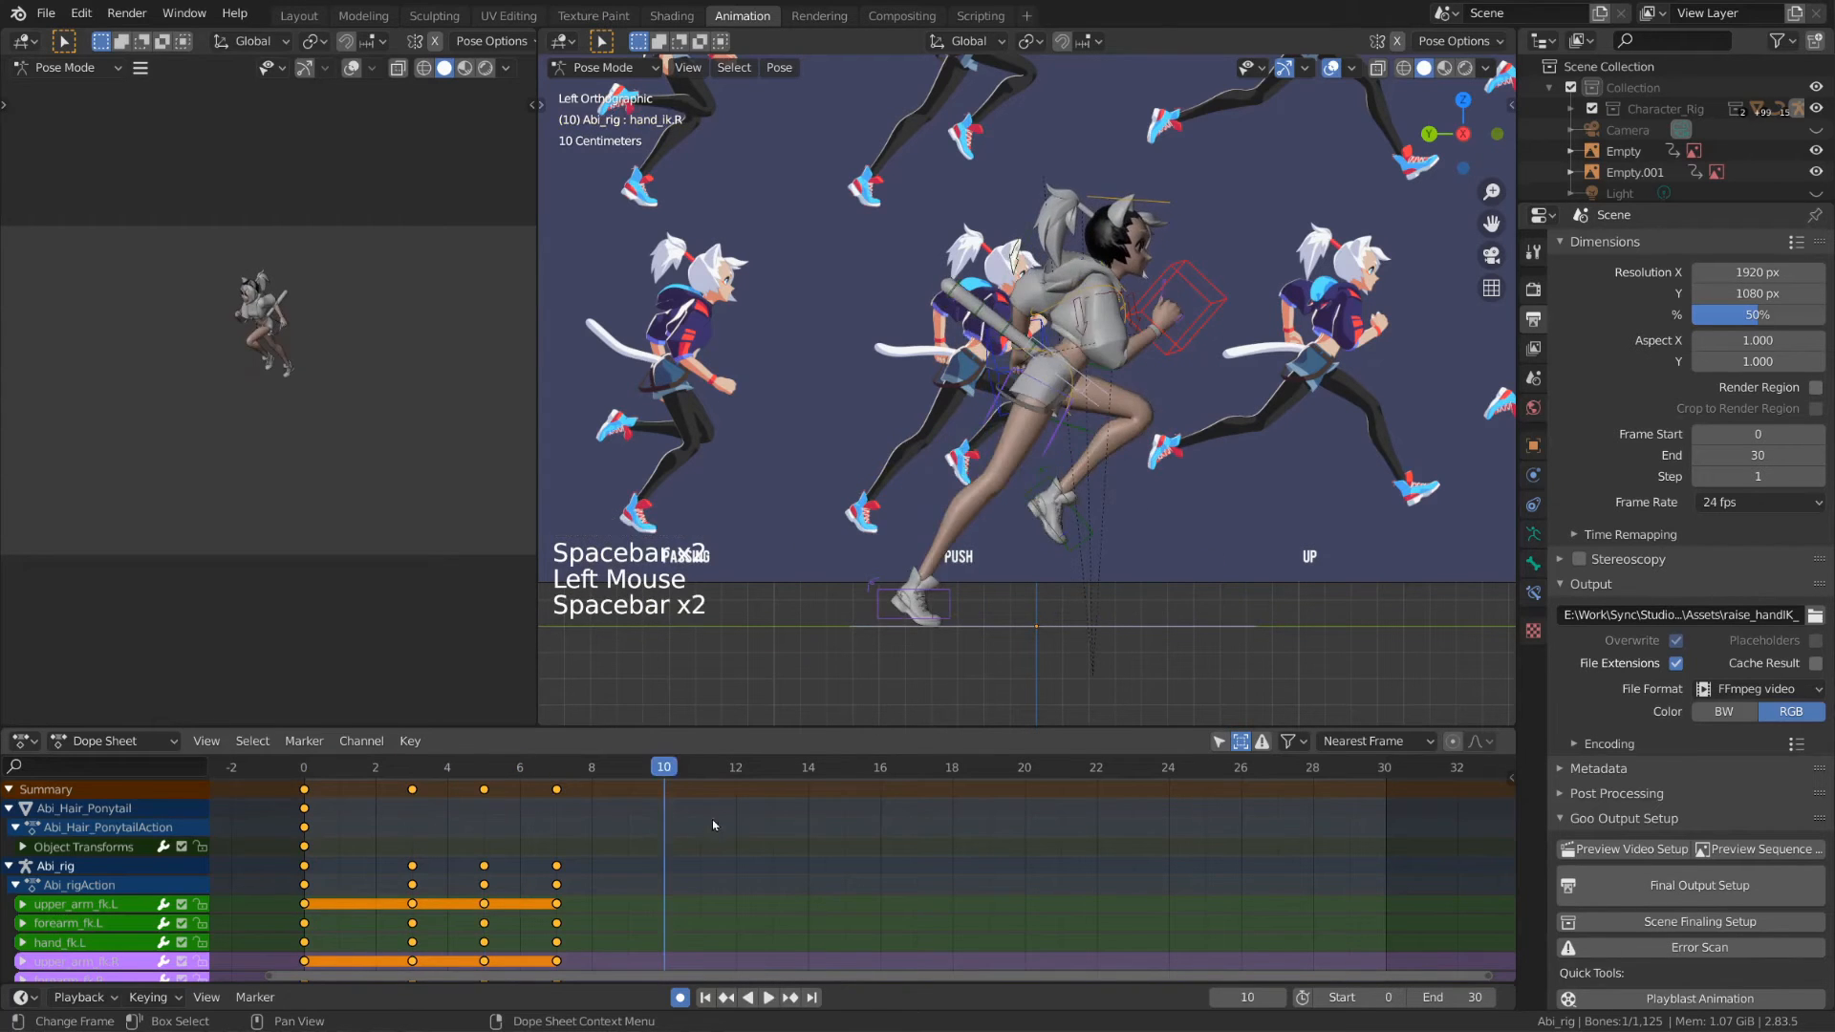
pyautogui.moveTo(449, 773); pyautogui.dragTo(306, 772)
pyautogui.press('space')
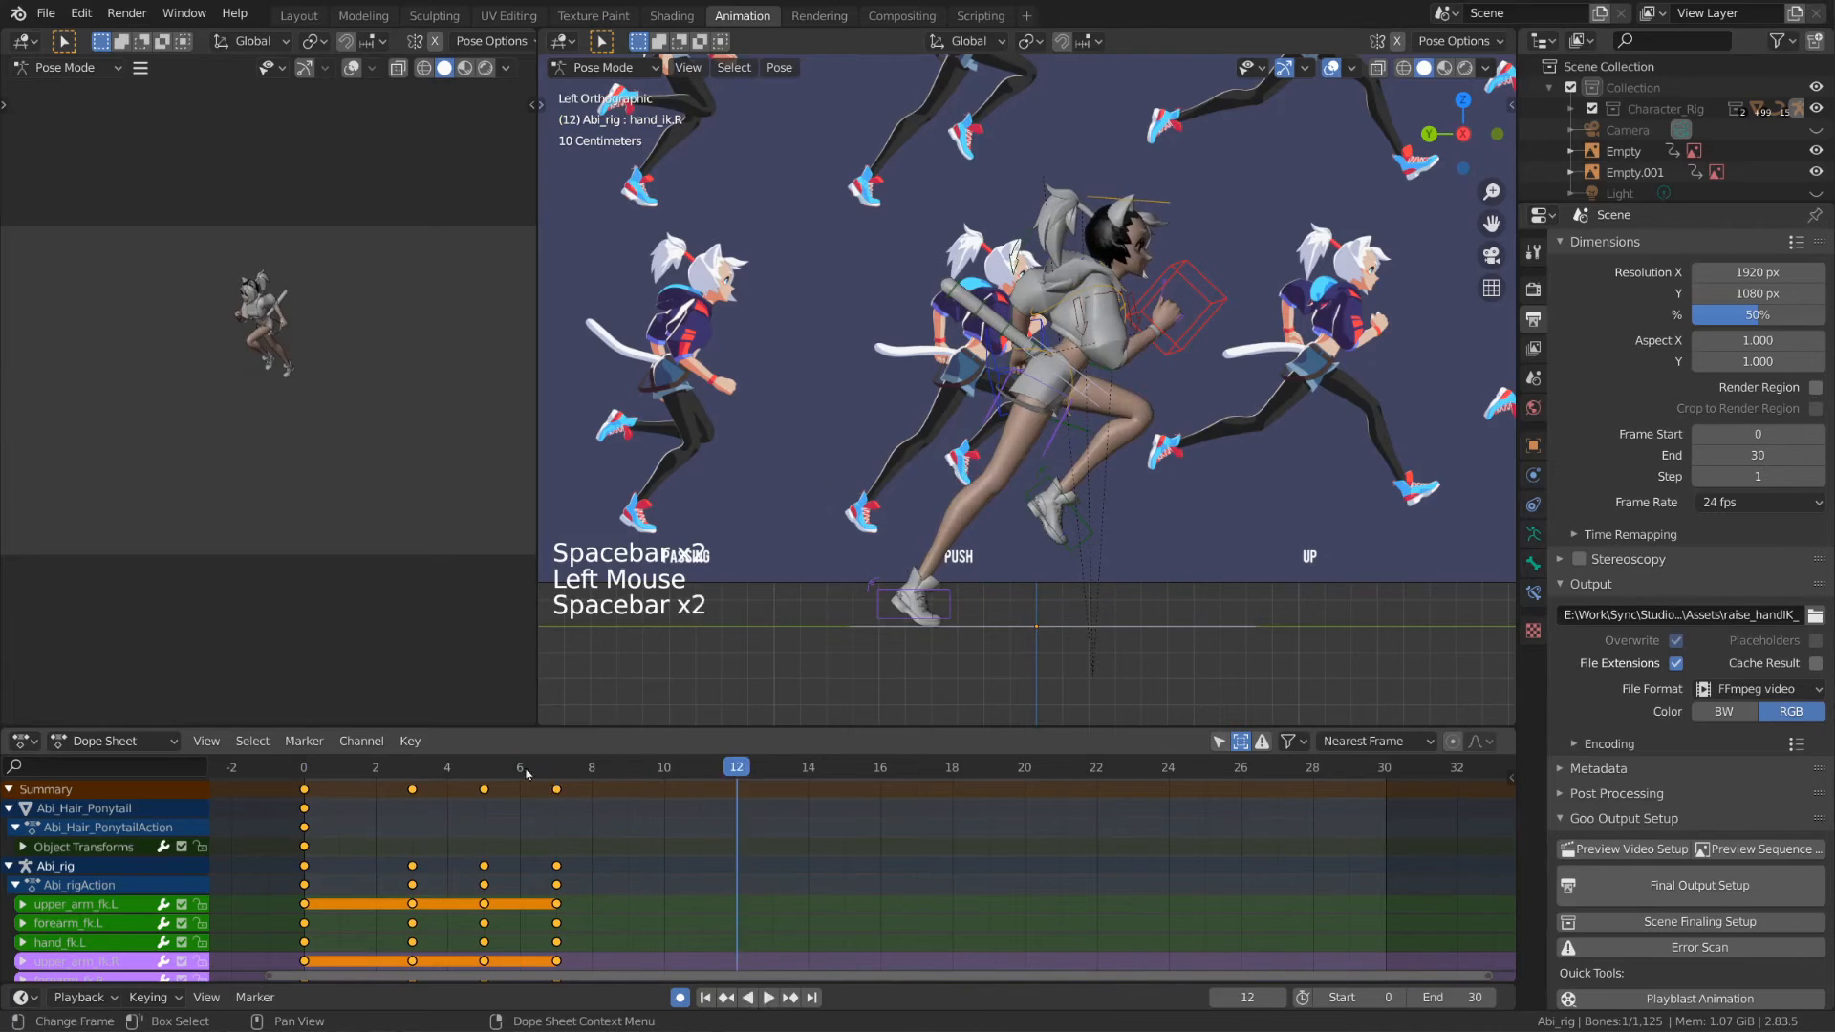
pyautogui.click(306, 770)
pyautogui.press('space')
pyautogui.click(344, 779)
pyautogui.press('space')
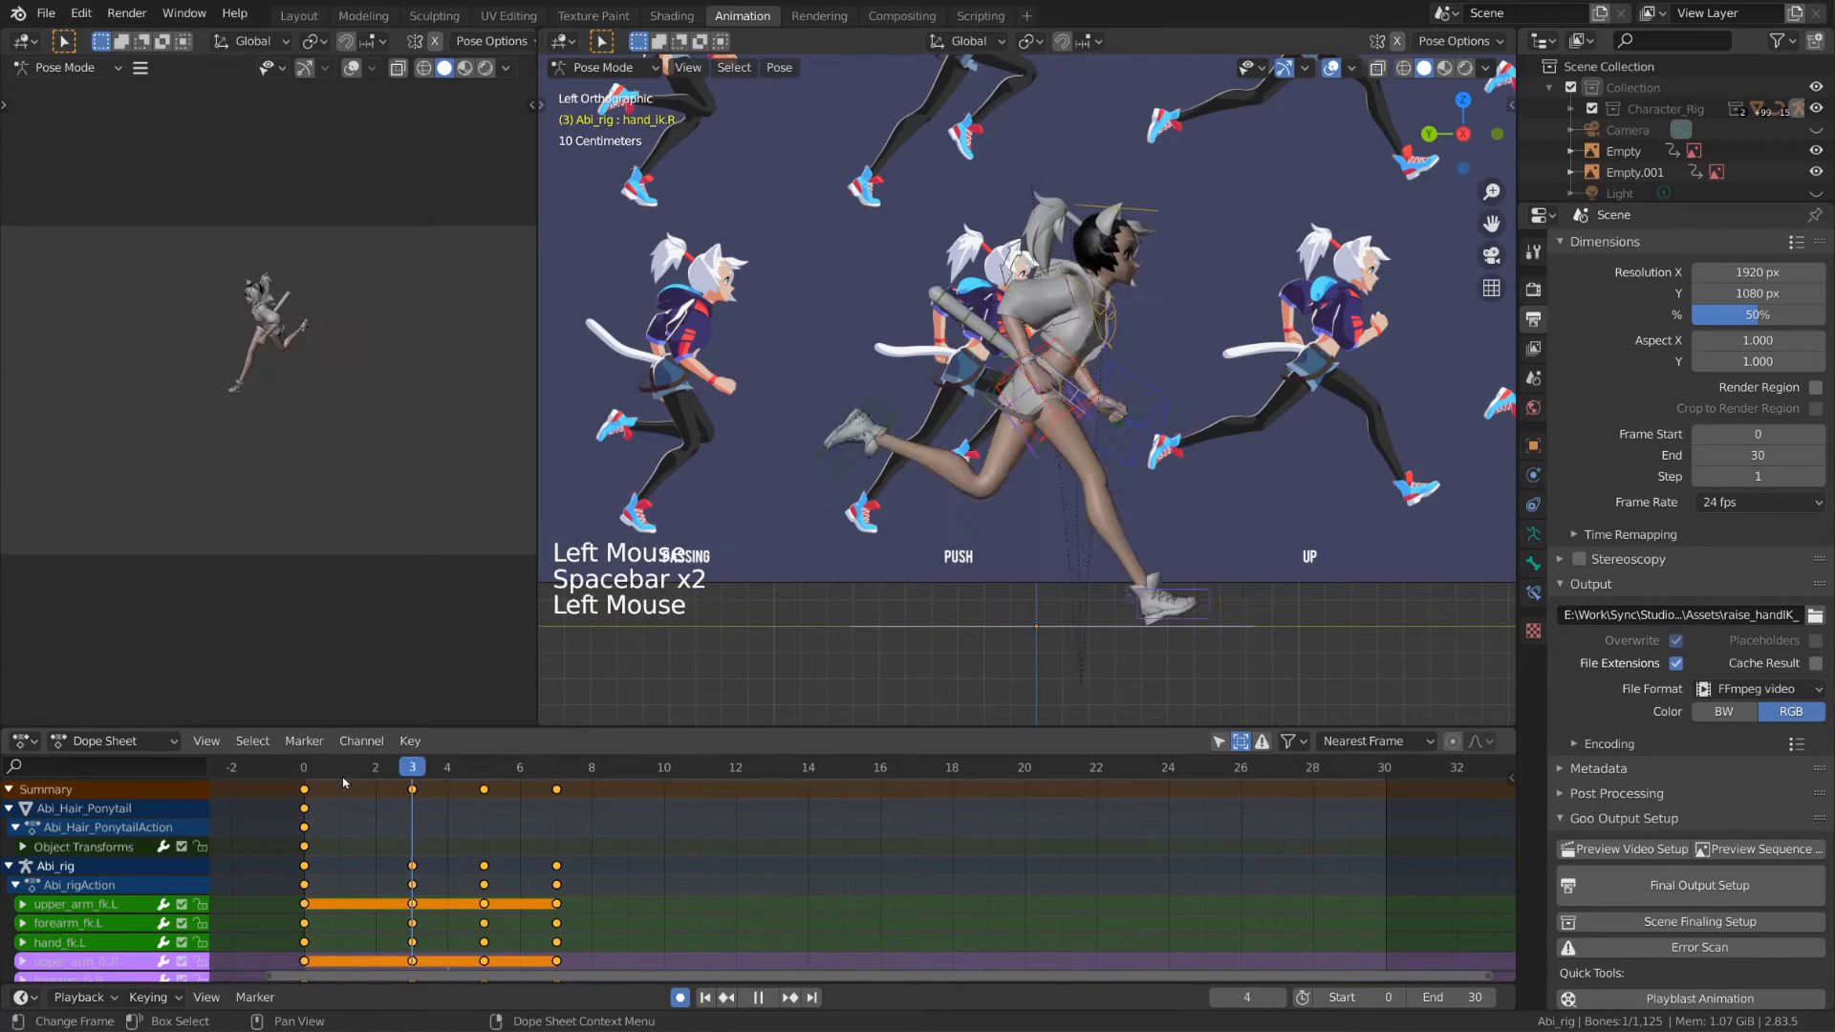
pyautogui.click(330, 776)
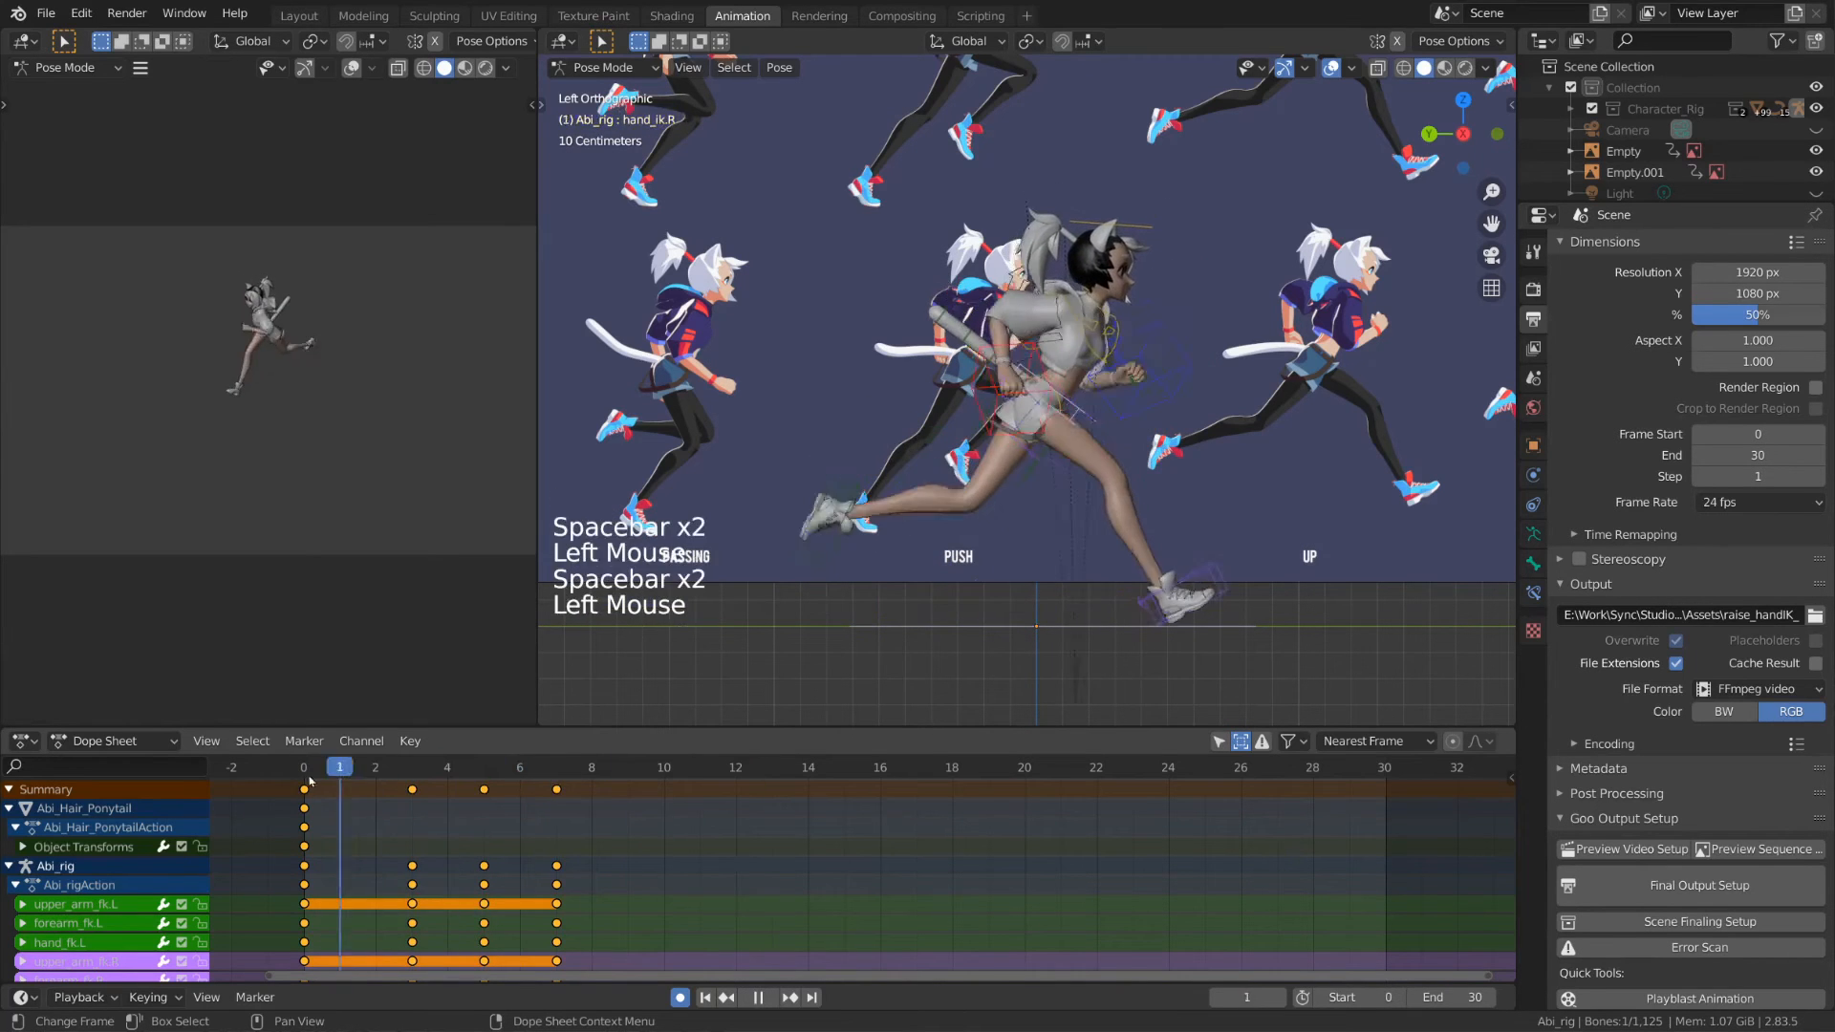
pyautogui.press('space')
pyautogui.click(304, 774)
pyautogui.press('space')
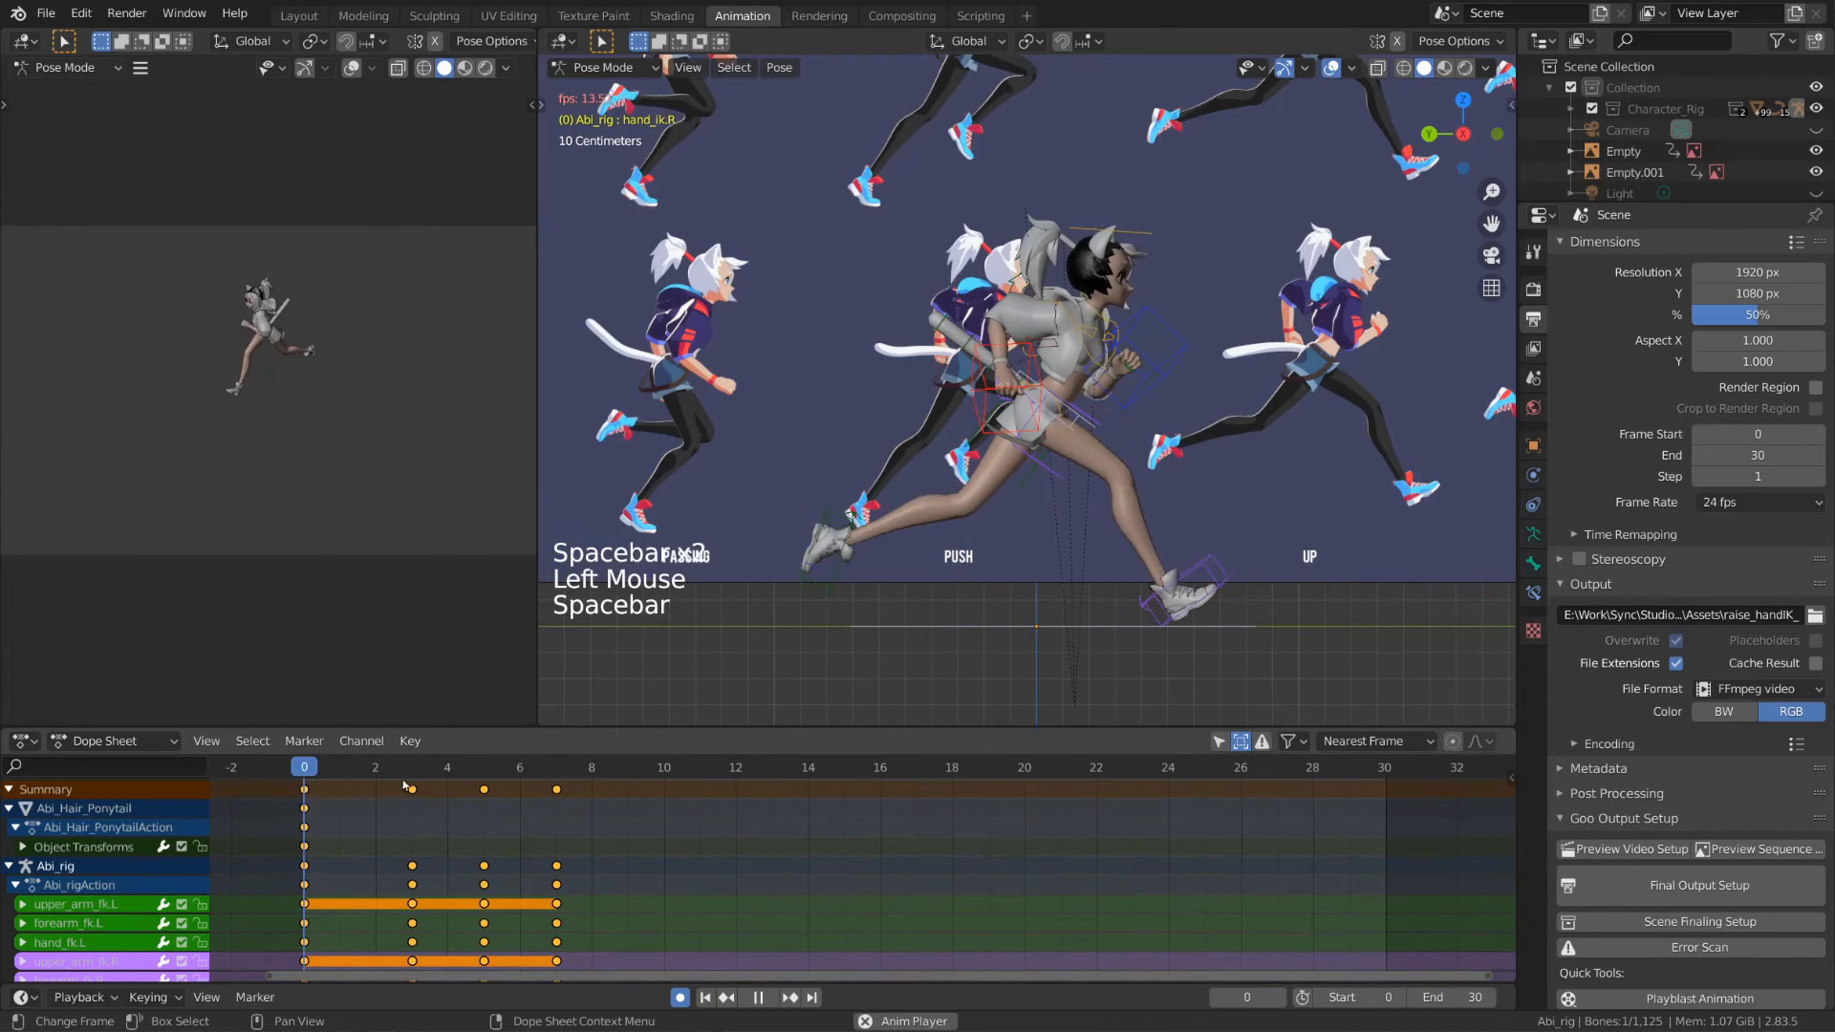
pyautogui.click(334, 776)
pyautogui.press('space')
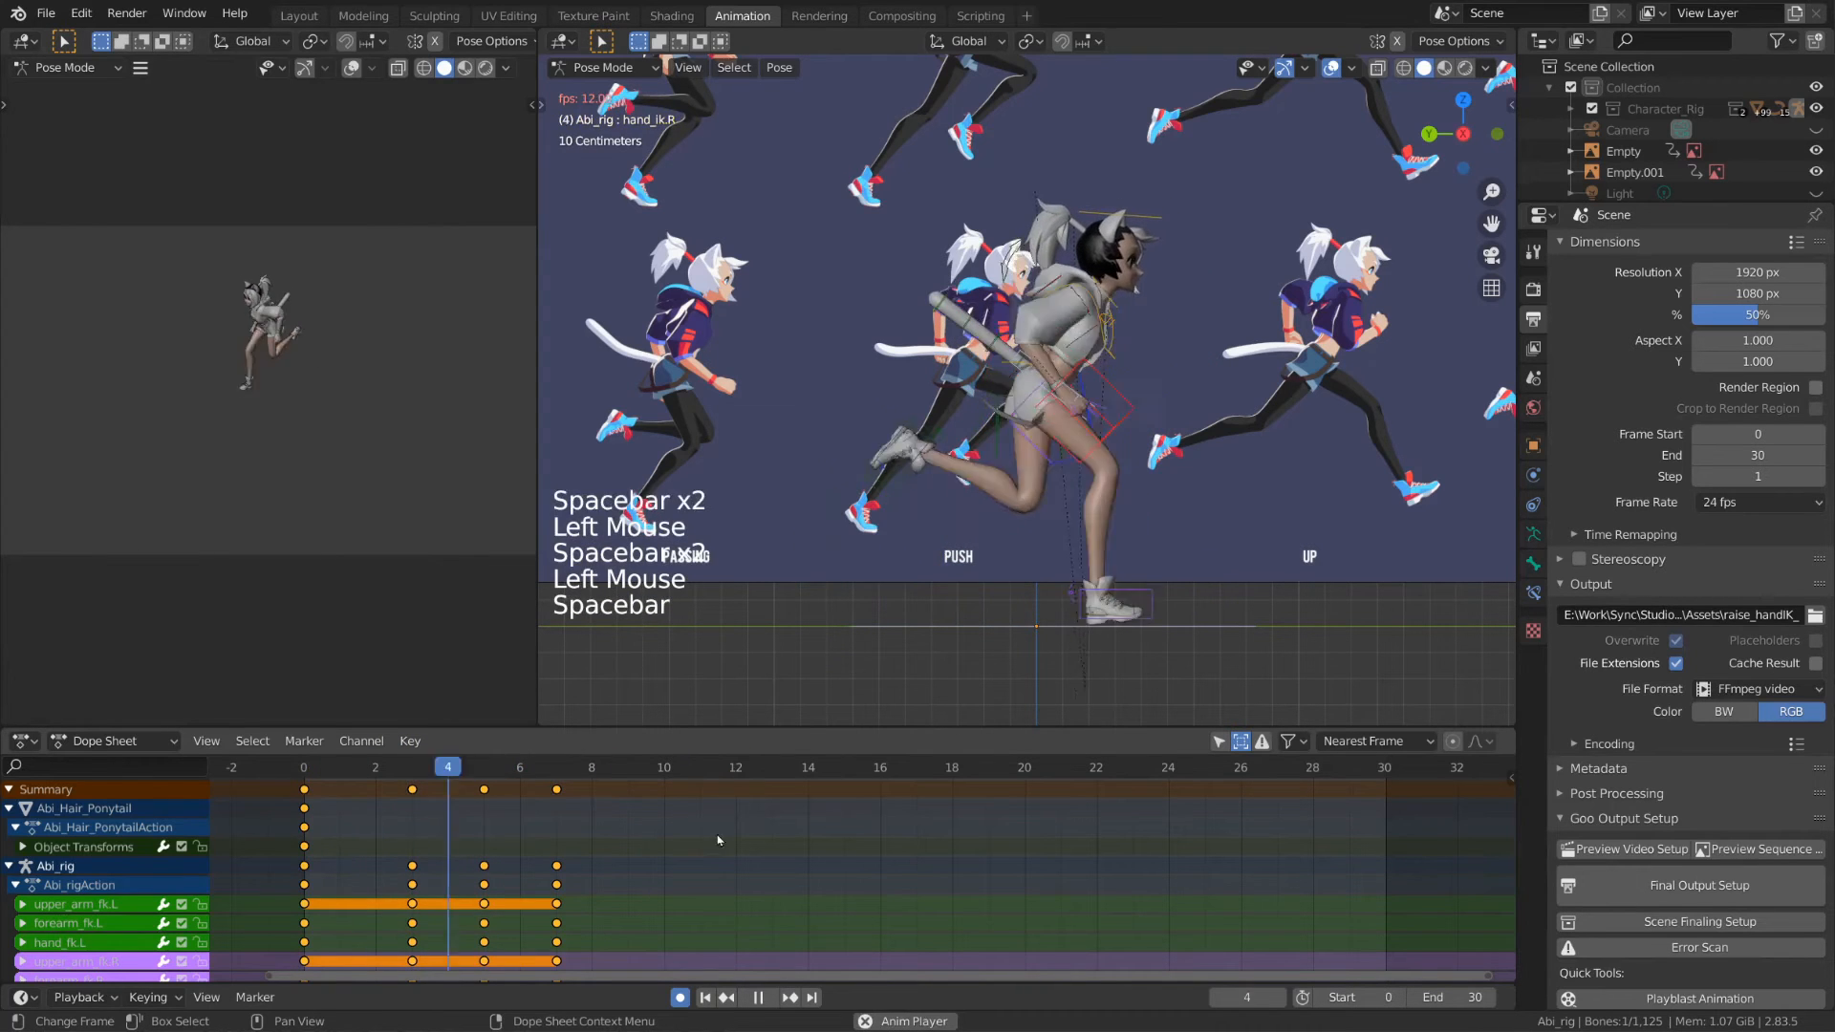
# - Set the interpolation of the selected run-cycle keyframes to Constant
pyautogui.press('t')
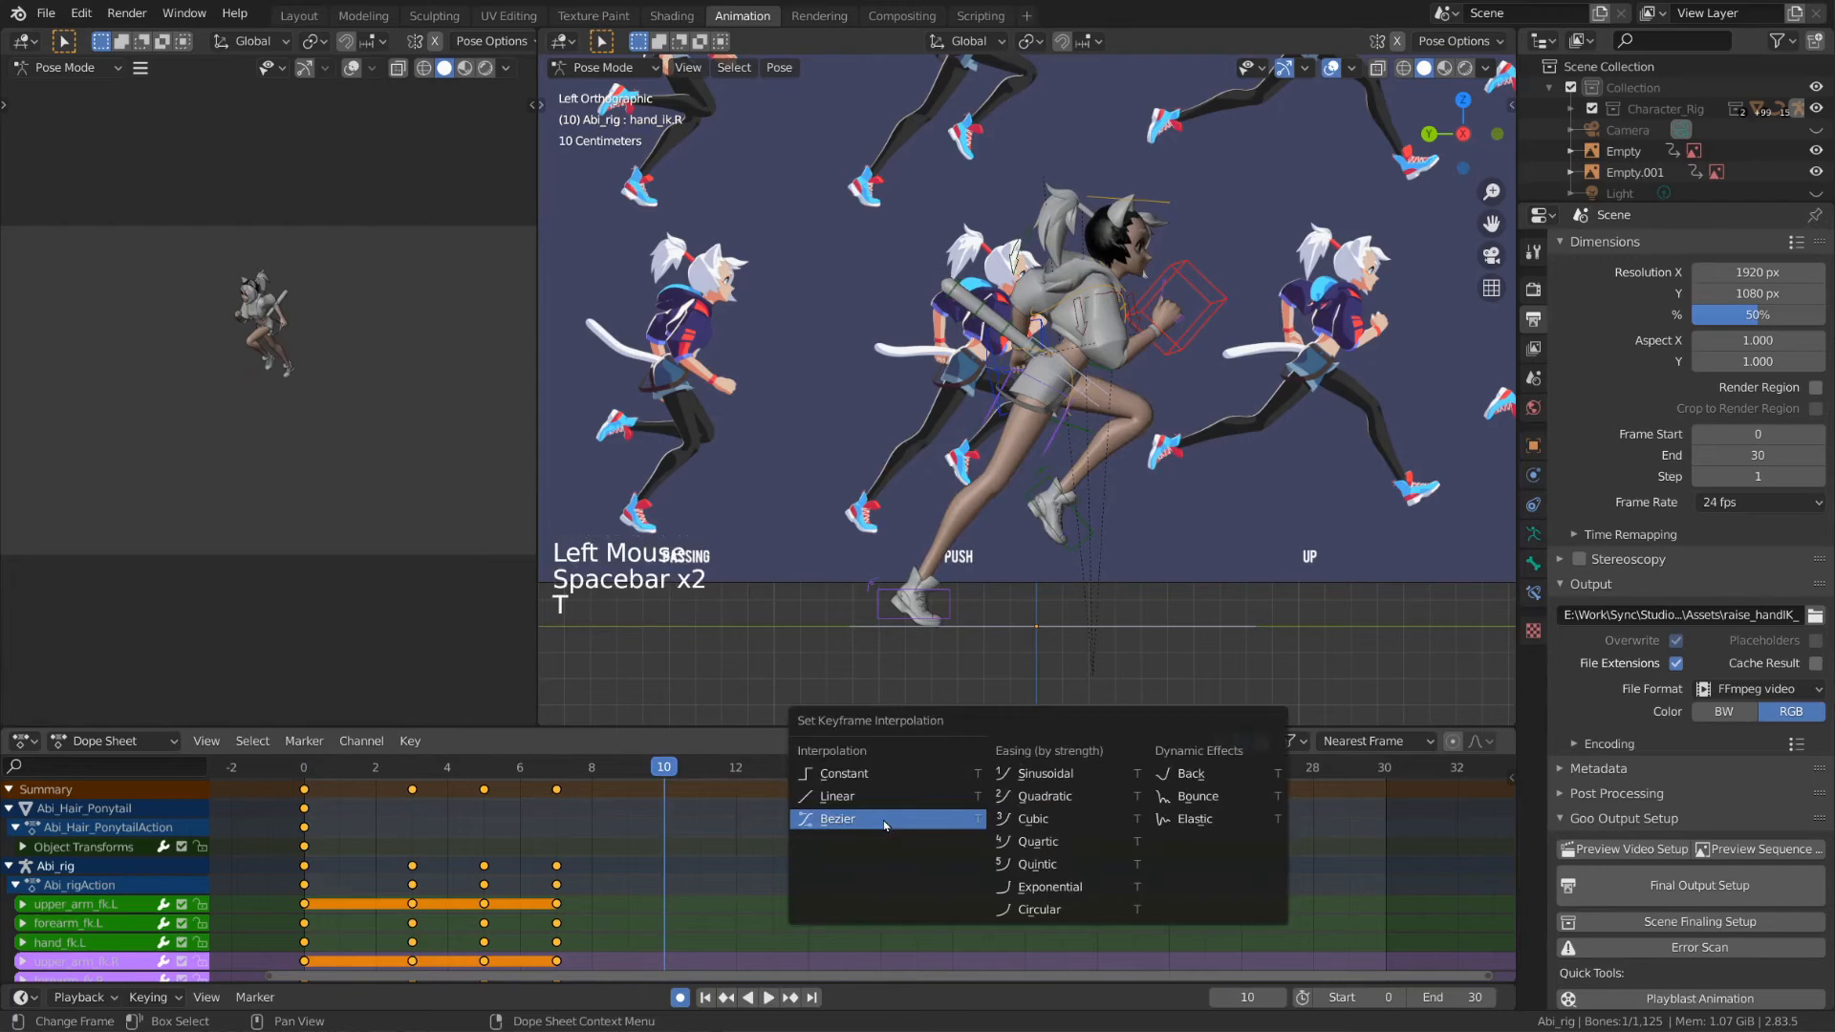
pyautogui.click(893, 780)
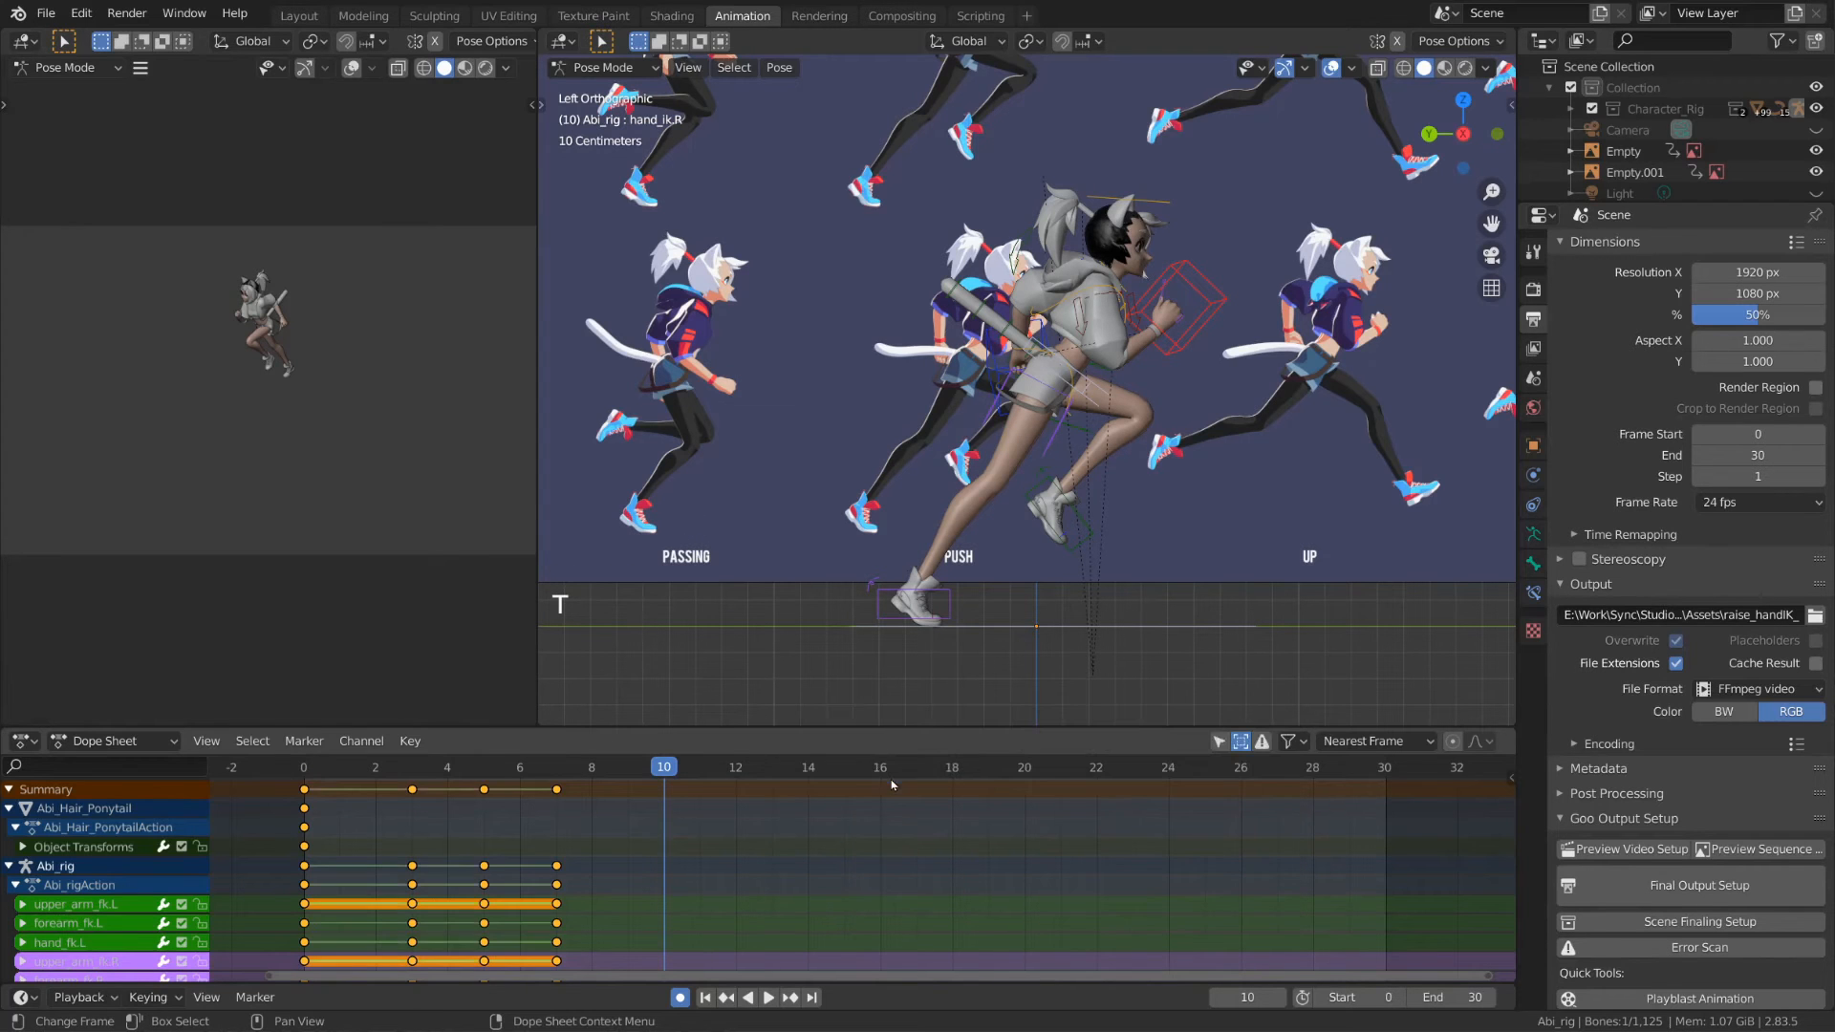
pyautogui.moveTo(646, 787); pyautogui.dragTo(309, 776)
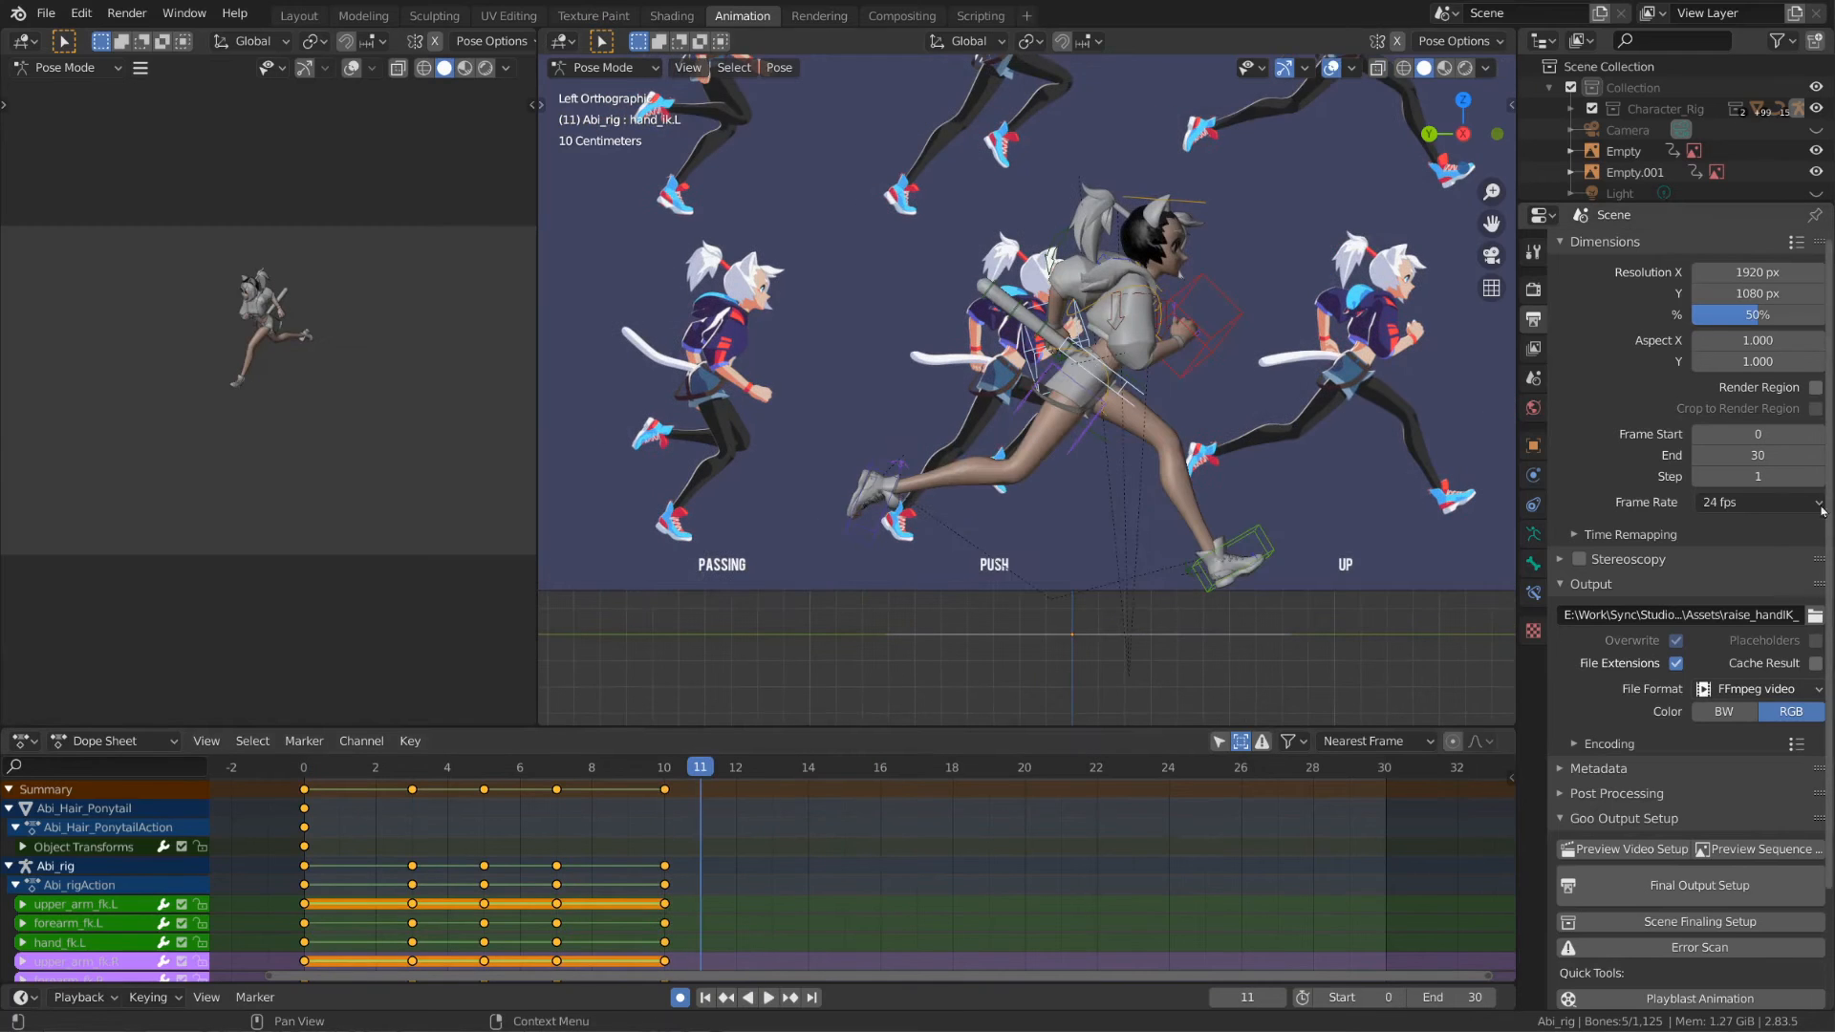
# - At frame 0, select the torso control together with both foot IK controls and move them vertically in side view
pyautogui.click(1278, 462)
pyautogui.keyDown('shift'); pyautogui.moveTo(1278, 463); pyautogui.dragTo(1266, 484, button='middle'); pyautogui.keyUp('shift')
pyautogui.scroll(-1, 1266, 485)
pyautogui.click(313, 777)
pyautogui.press('space')
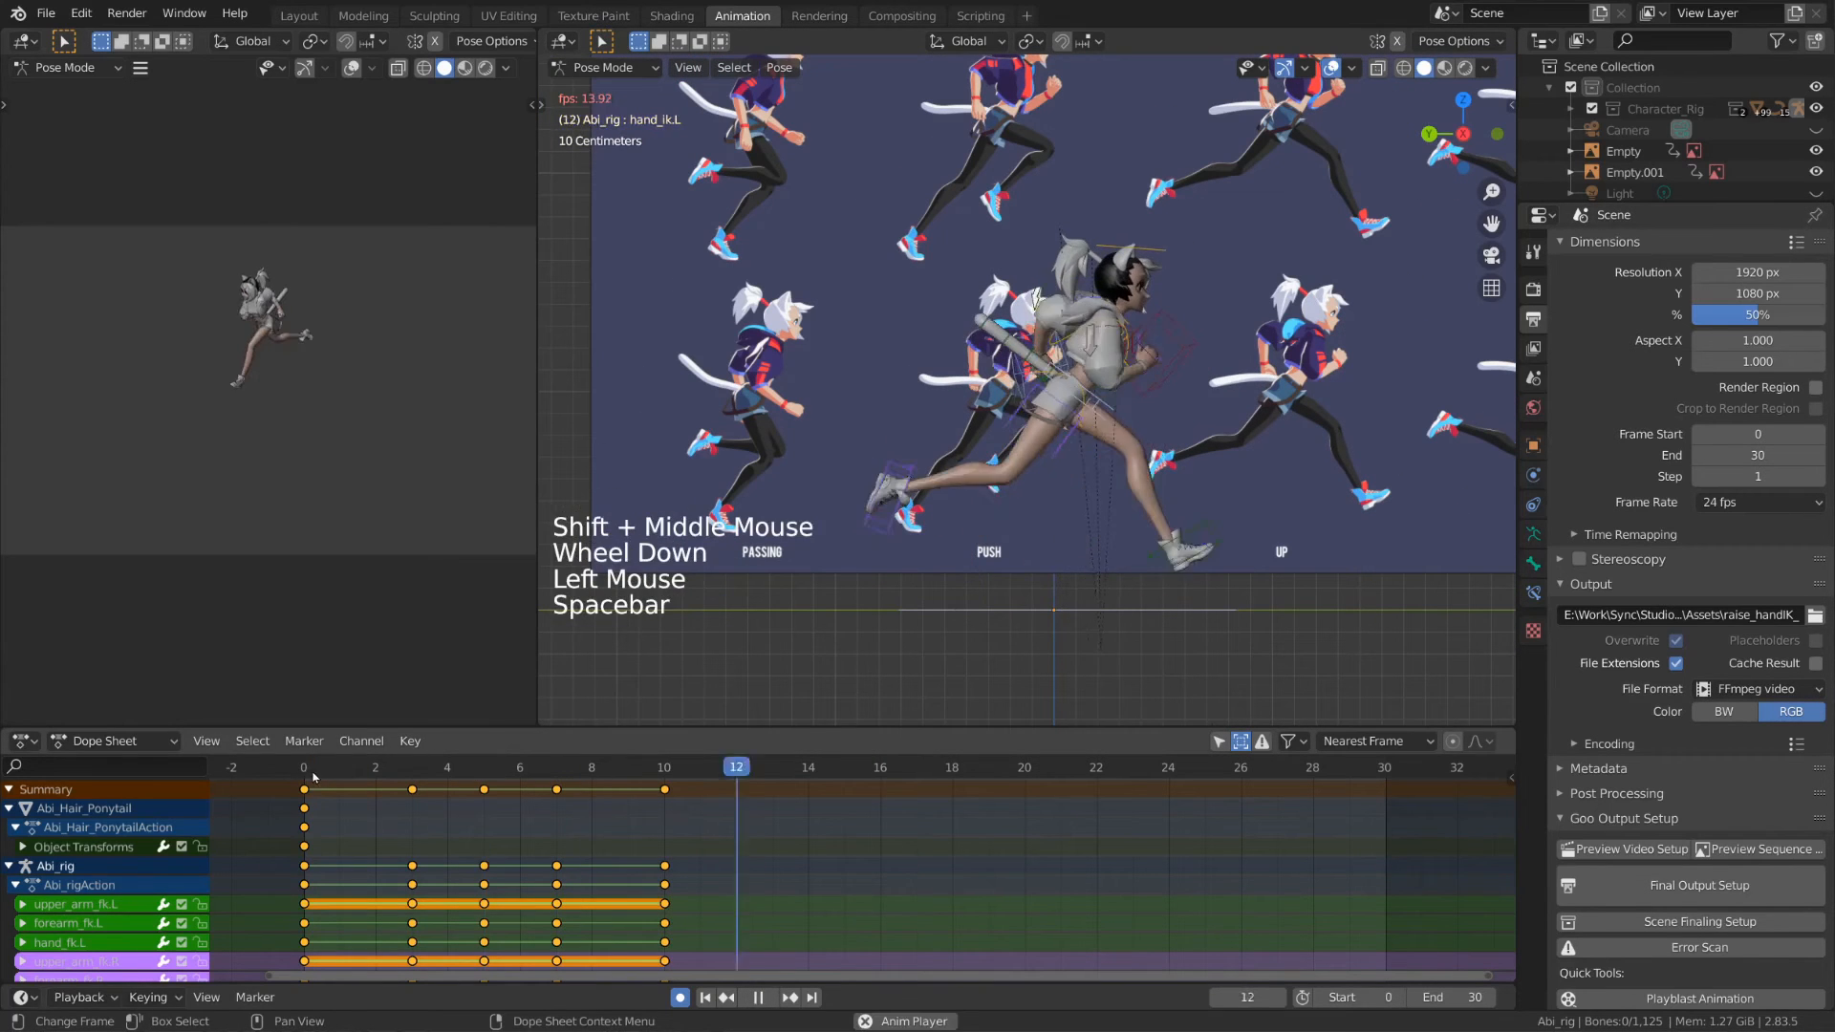
pyautogui.press('space')
pyautogui.click(1221, 595)
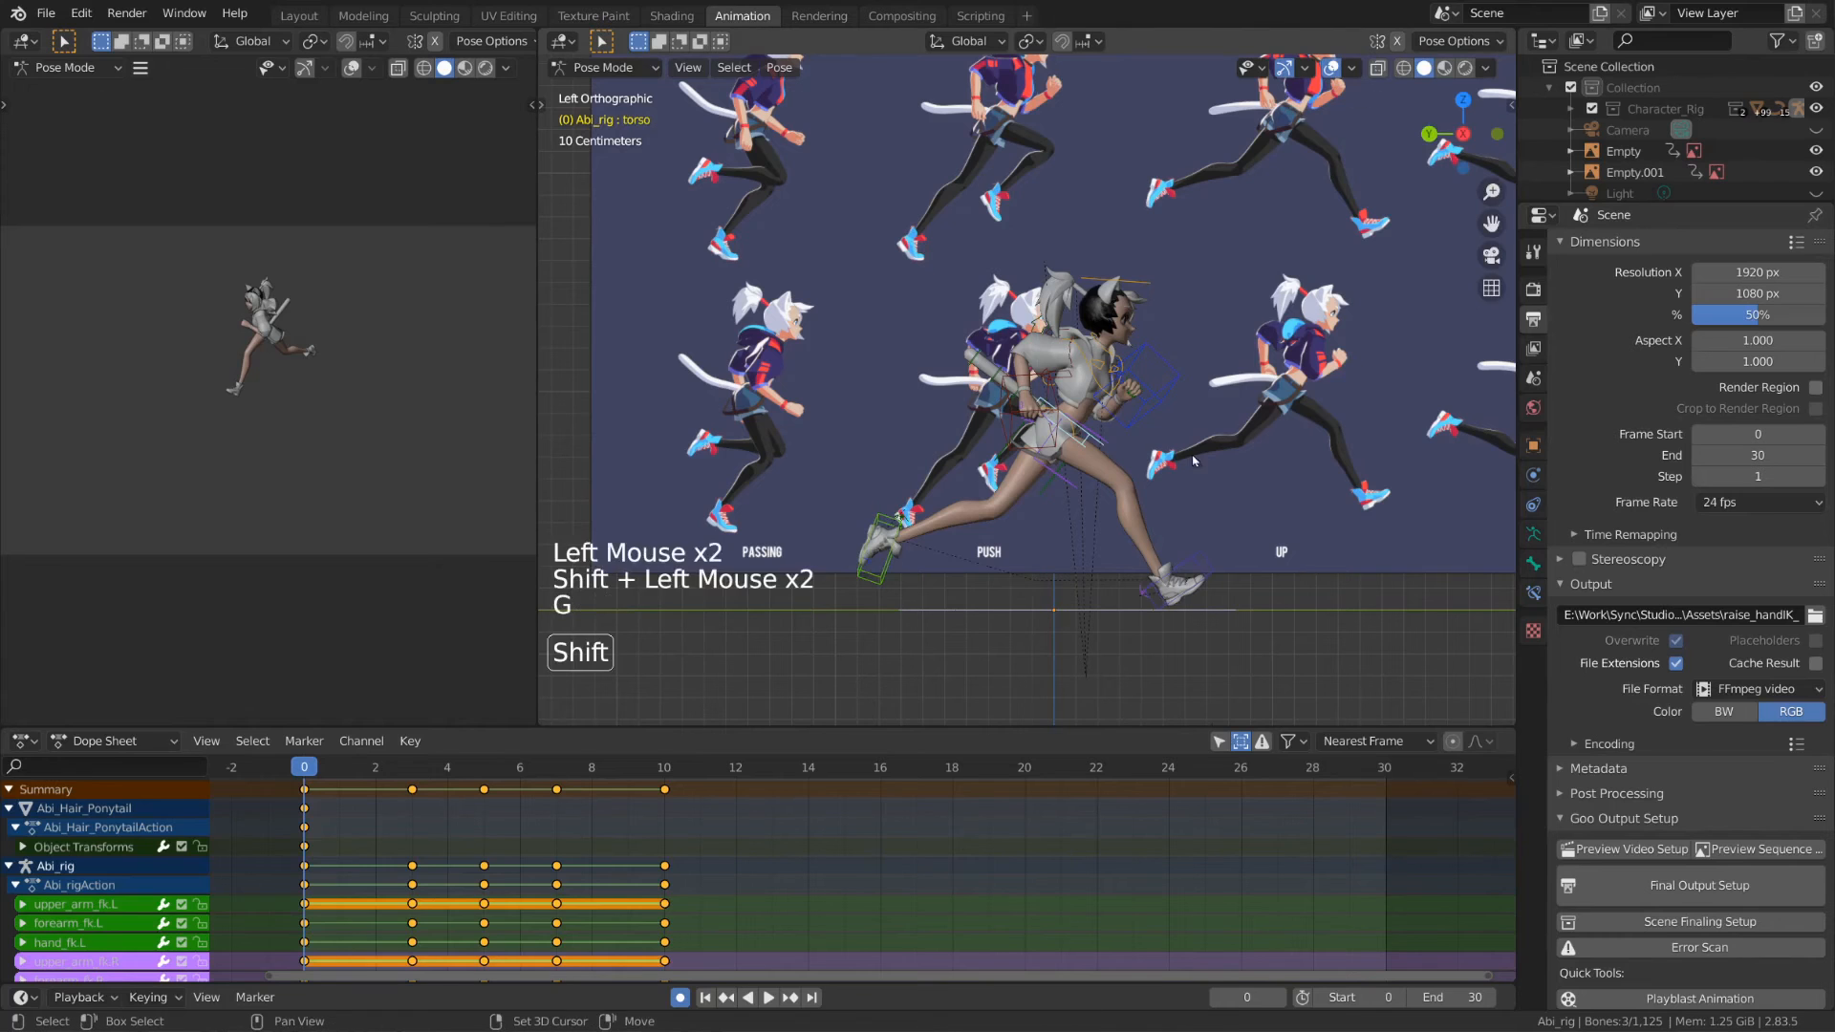
pyautogui.keyDown('shift'); pyautogui.click(1010, 455); pyautogui.keyUp('shift')
pyautogui.press('g')
pyautogui.press('z')
pyautogui.click(1015, 436)
# - At frame 10, move the torso, hand IK and foot IK controls together along the vertical axis
pyautogui.press('space')
pyautogui.press('space')
pyautogui.moveTo(355, 770); pyautogui.dragTo(671, 791)
pyautogui.press('g')
pyautogui.press('z')
pyautogui.click(1143, 443)
# - Play the animation in side and front view to examine the height changes and limb placement across the keyed poses
pyautogui.press('space')
pyautogui.press('space')
pyautogui.press('space')
pyautogui.press('space')
pyautogui.press('KP_1')
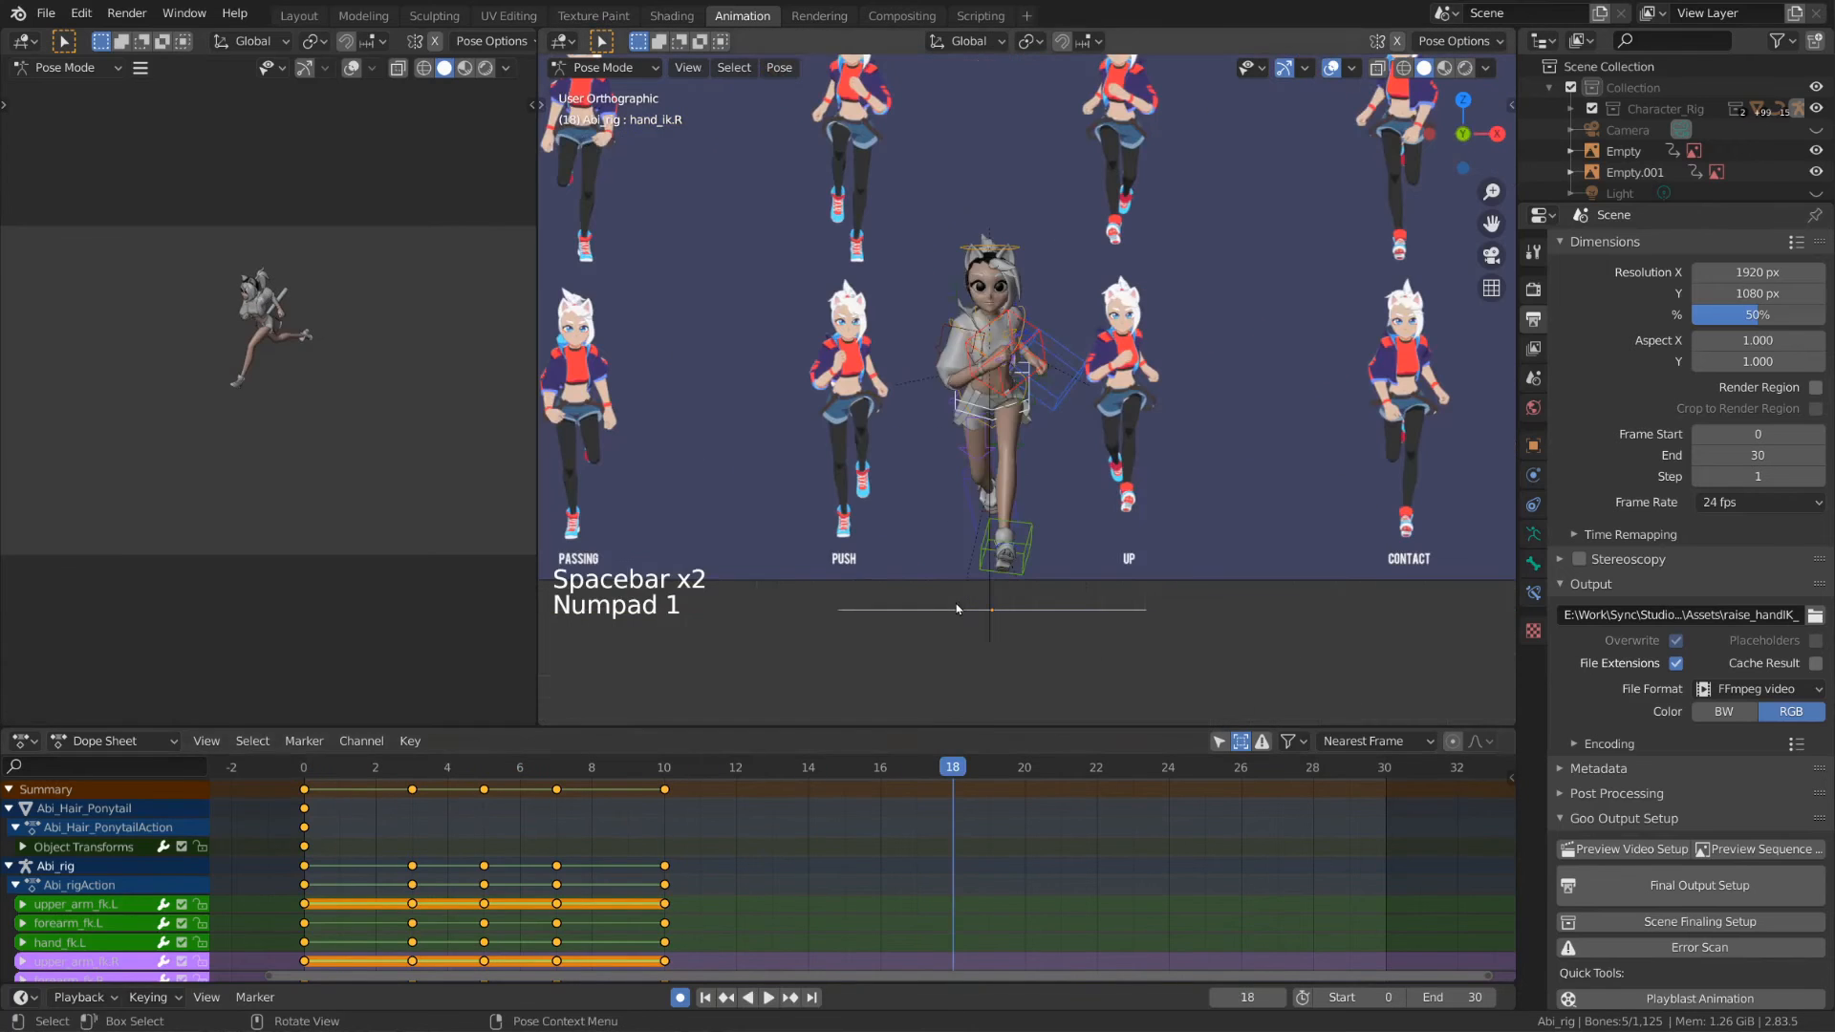
pyautogui.click(664, 772)
pyautogui.click(663, 772)
pyautogui.click(306, 770)
pyautogui.press('space')
pyautogui.press('space')
# - At frame 3 in front view, move the right foot IK control about 0.07 m along global X
pyautogui.click(412, 770)
pyautogui.click(981, 588)
pyautogui.press('g')
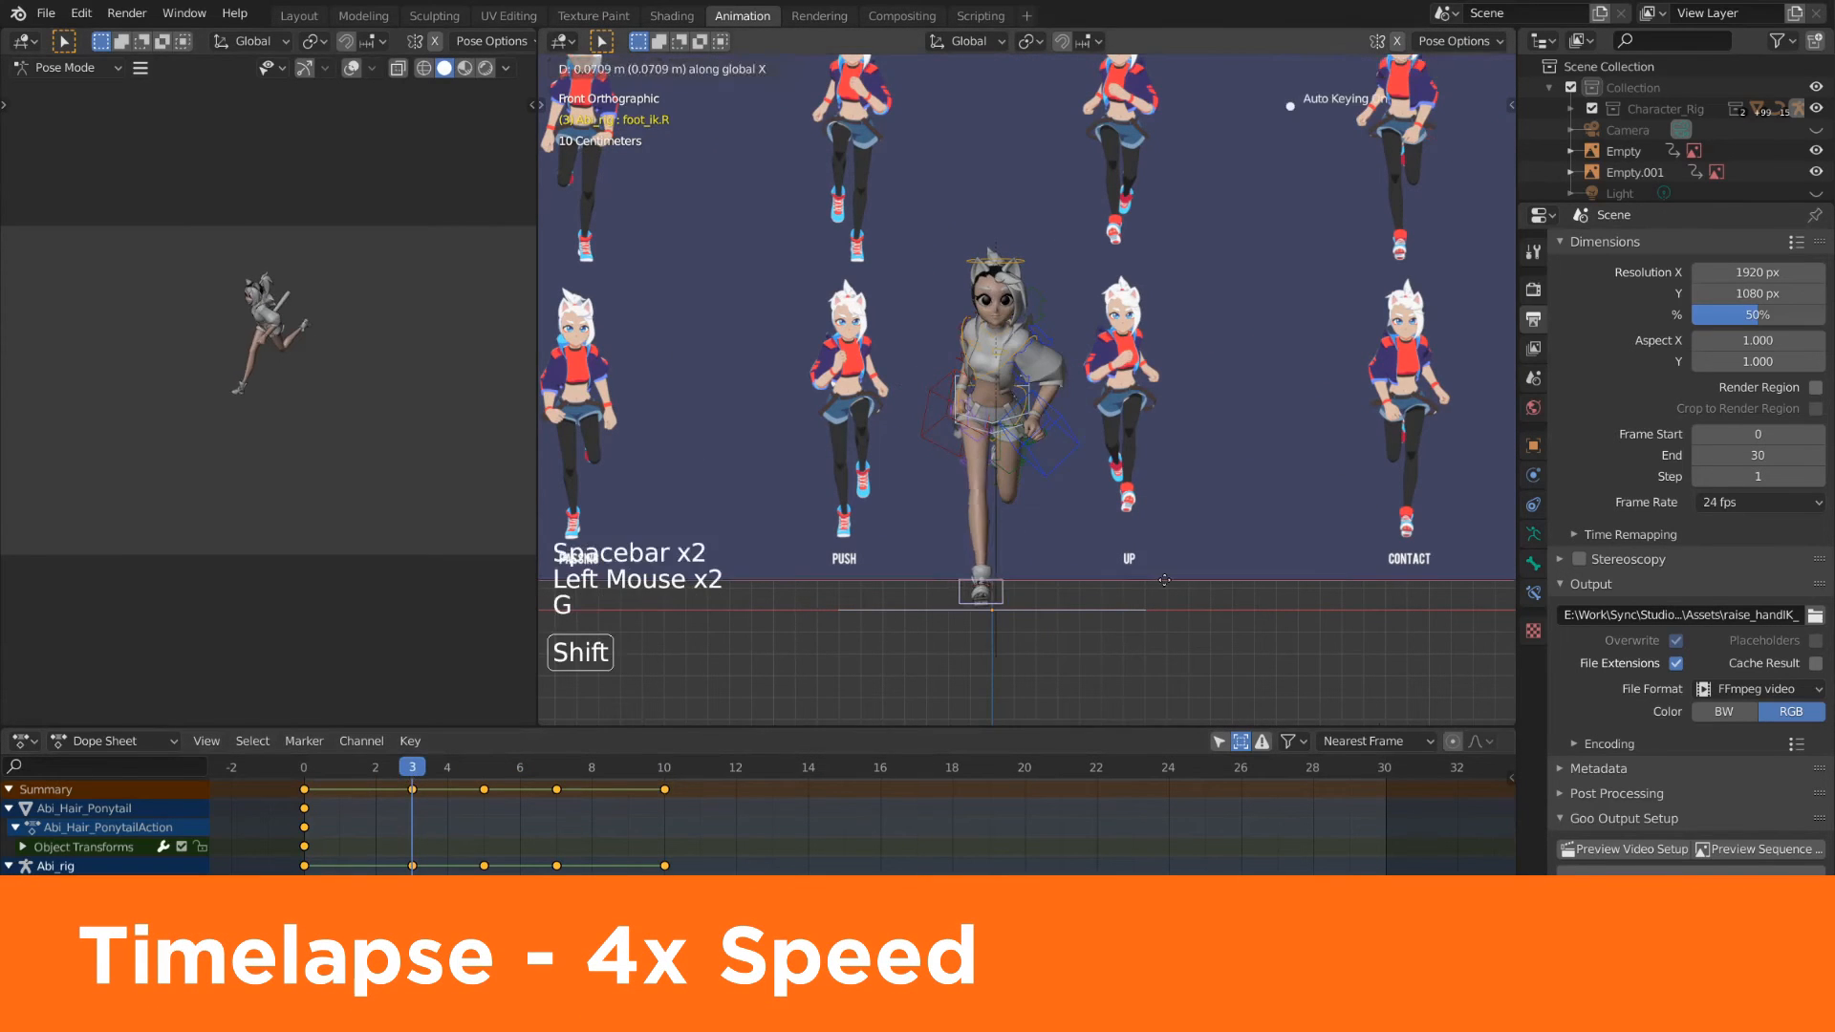
pyautogui.click(1165, 510)
# - Rotate the left hand IK control and the control at the left shoulder at frame 3 in front view
pyautogui.keyDown('shift'); pyautogui.moveTo(1165, 509); pyautogui.dragTo(1090, 586, button='middle'); pyautogui.keyUp('shift')
pyautogui.click(959, 513)
pyautogui.press('r')
pyautogui.press('r')
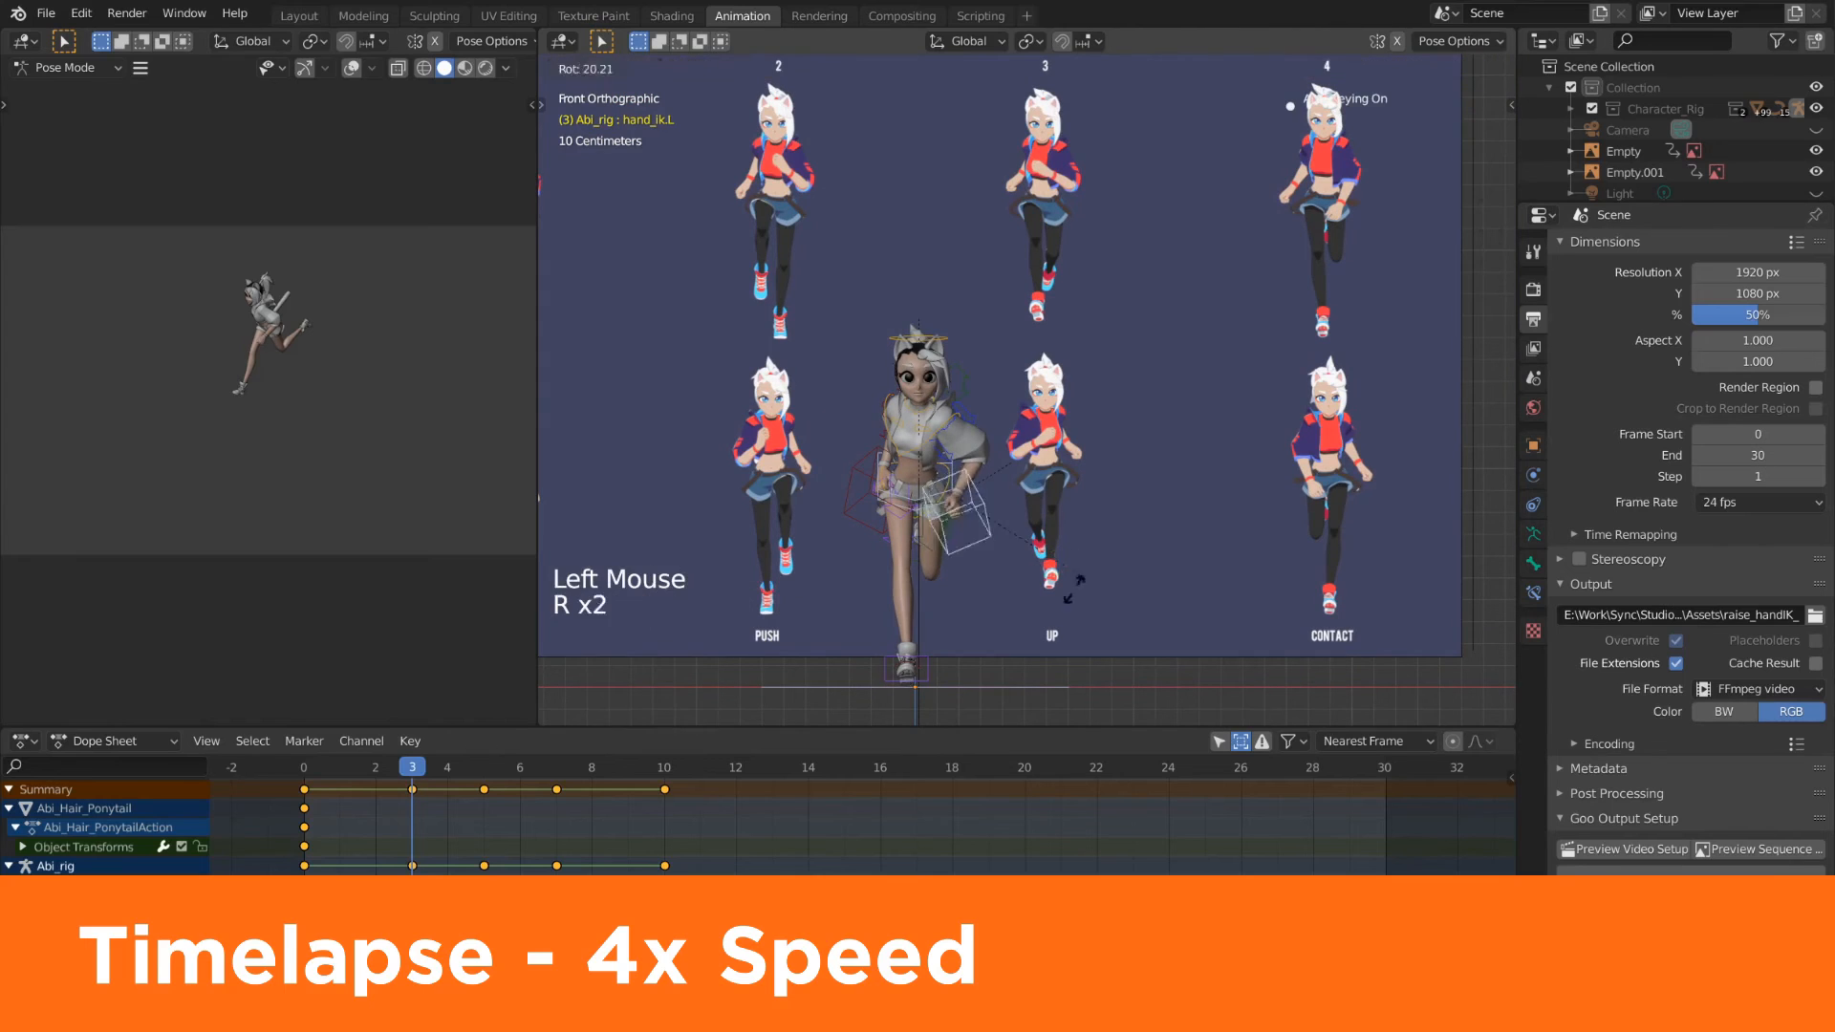
pyautogui.click(936, 601)
pyautogui.click(967, 417)
pyautogui.press('r')
pyautogui.press('r')
pyautogui.click(985, 445)
# - Rotate the right hand IK control and the control at the right shoulder at frame 3, and reposition the right hand control
pyautogui.click(848, 490)
pyautogui.press('r')
pyautogui.press('r')
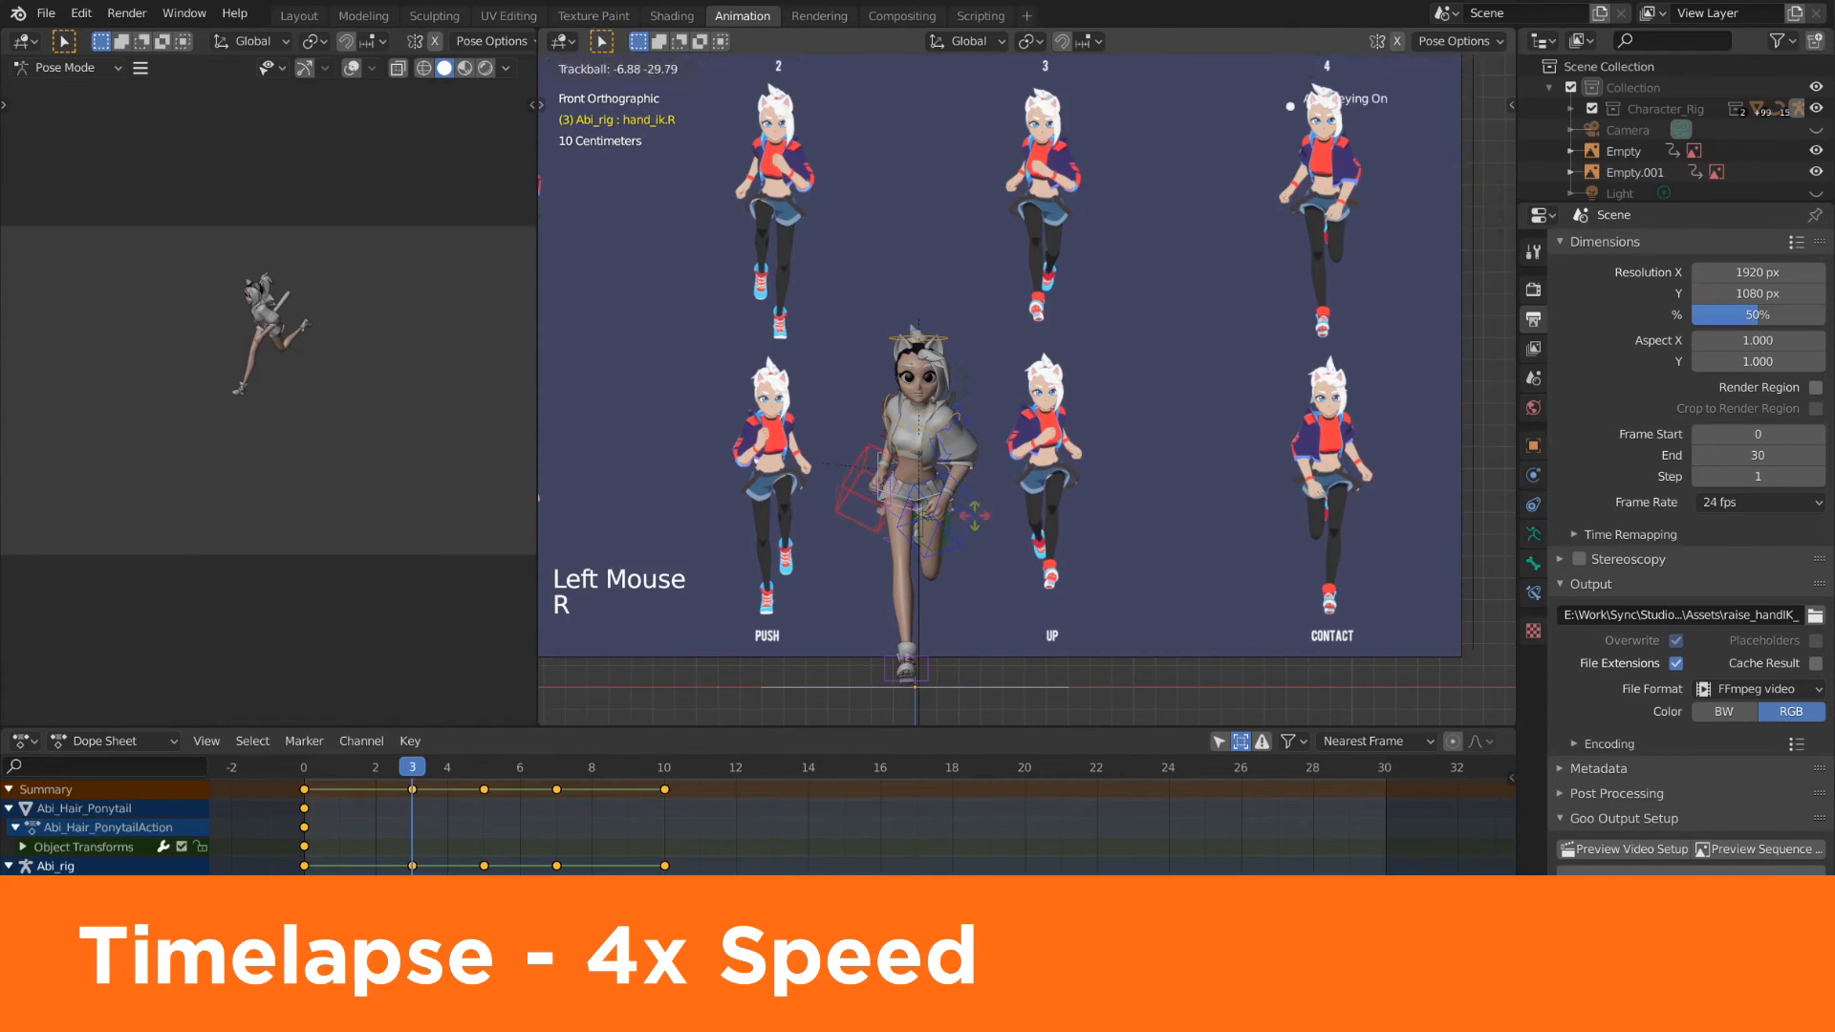
pyautogui.click(1019, 487)
pyautogui.click(881, 409)
pyautogui.press('r')
pyautogui.click(850, 488)
pyautogui.press('g')
pyautogui.click(1006, 543)
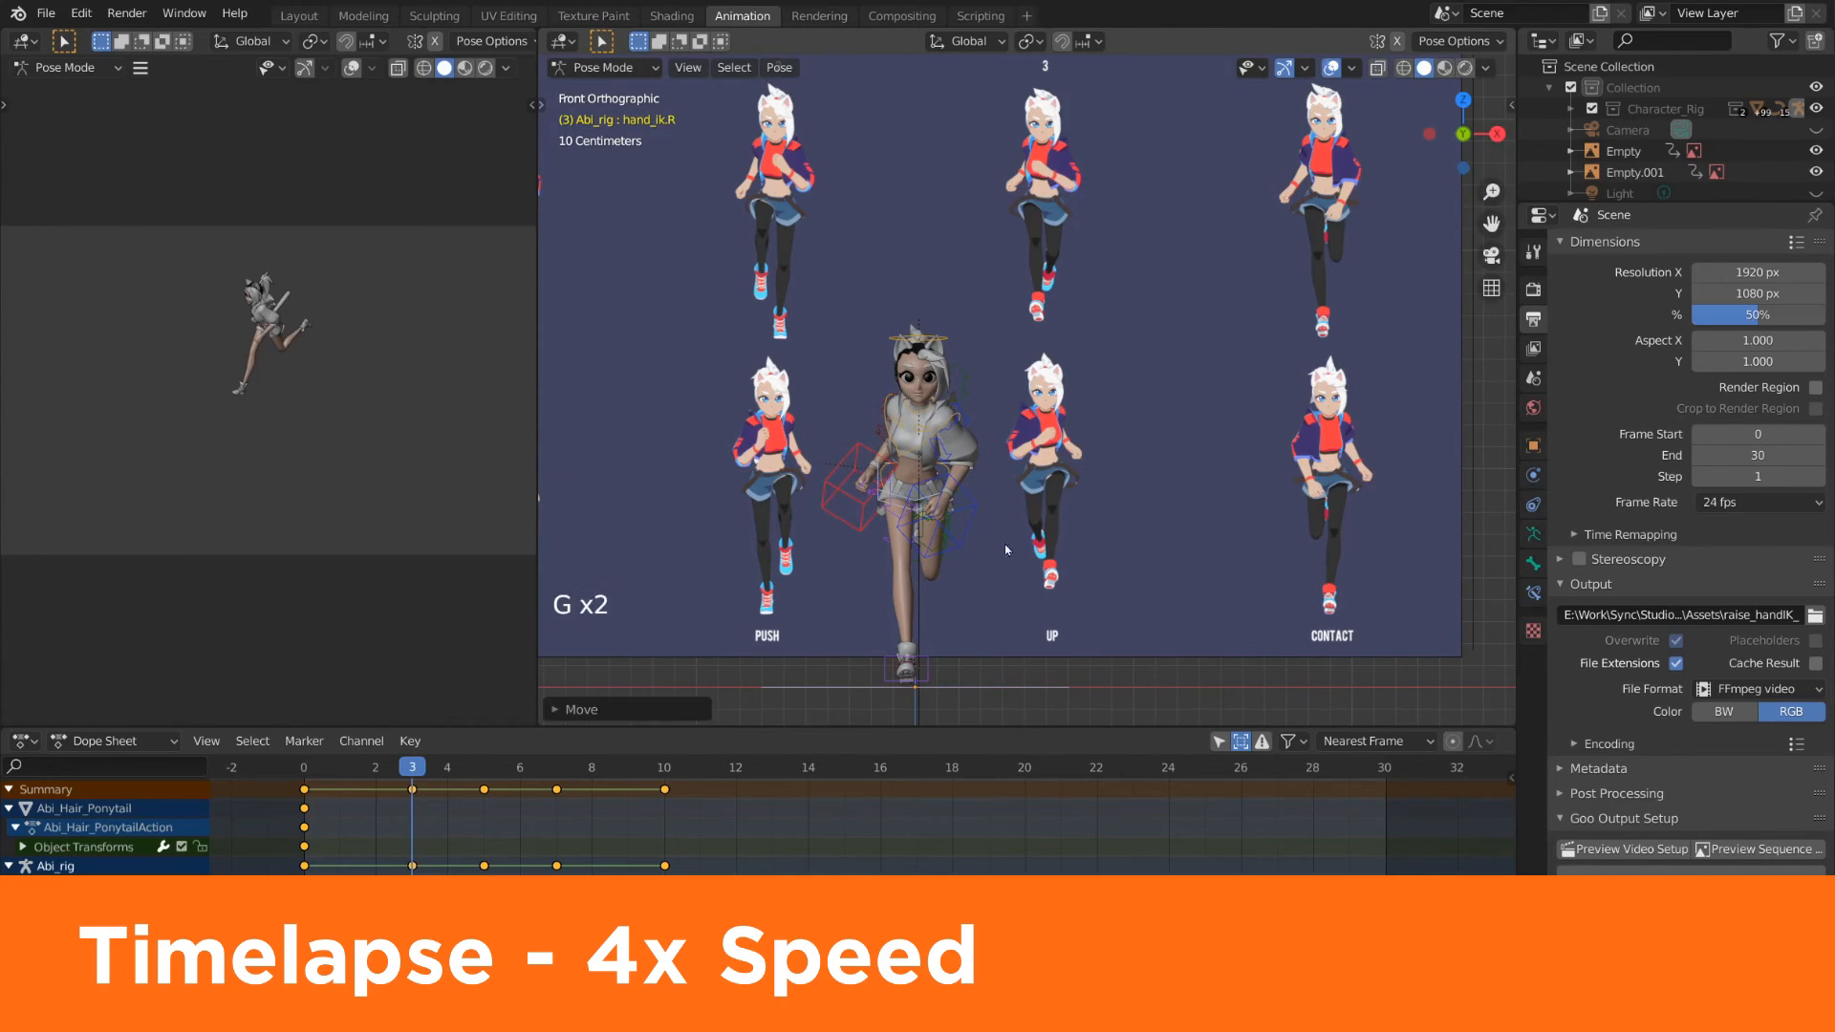
# - Reposition the selected control at frame 5 in front view to refine the passing pose
pyautogui.click(942, 535)
pyautogui.press('space')
pyautogui.press('space')
pyautogui.click(483, 768)
pyautogui.scroll(-2, 611, 593)
pyautogui.scroll(2, 660, 592)
pyautogui.keyDown('shift'); pyautogui.moveTo(612, 593); pyautogui.dragTo(755, 501, button='middle'); pyautogui.keyUp('shift')
pyautogui.press('g')
pyautogui.click(1081, 626)
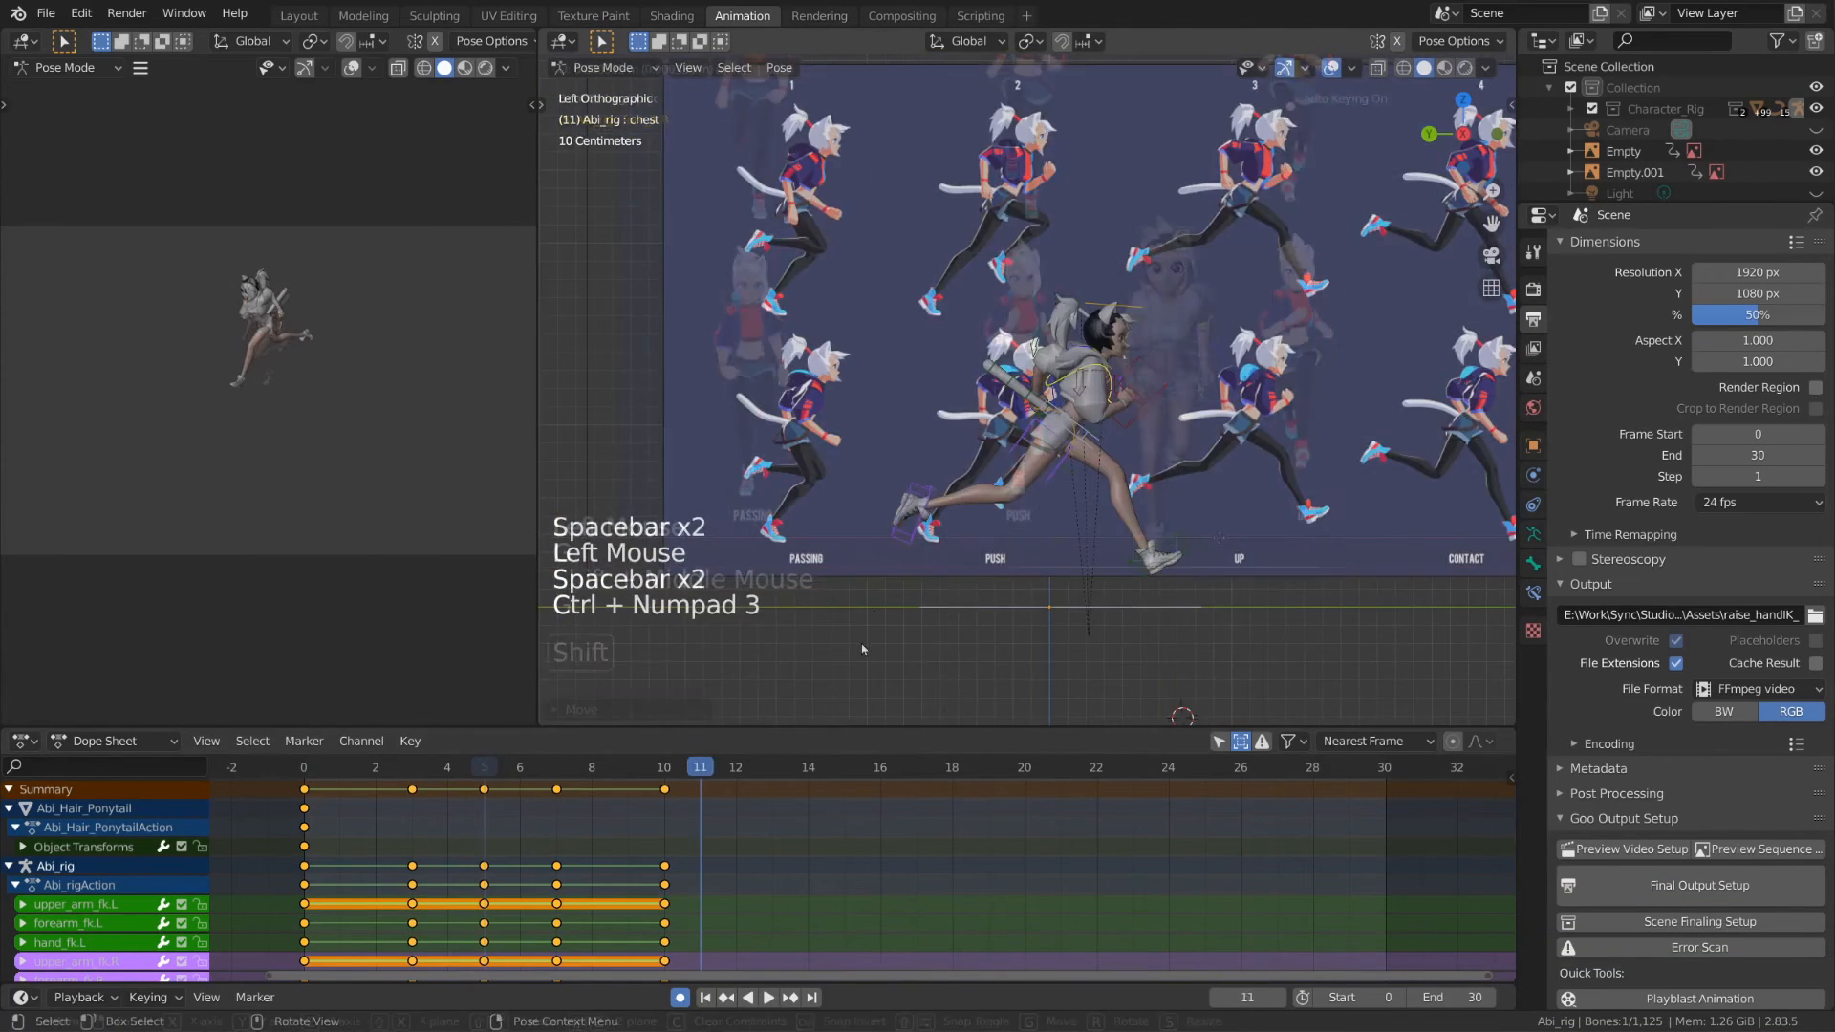
# - Play the run repeatedly from frame 0 in side view and examine the torso control's transform values at frame 7
pyautogui.click(304, 767)
pyautogui.press('space')
pyautogui.press('space')
pyautogui.click(304, 767)
pyautogui.press('space')
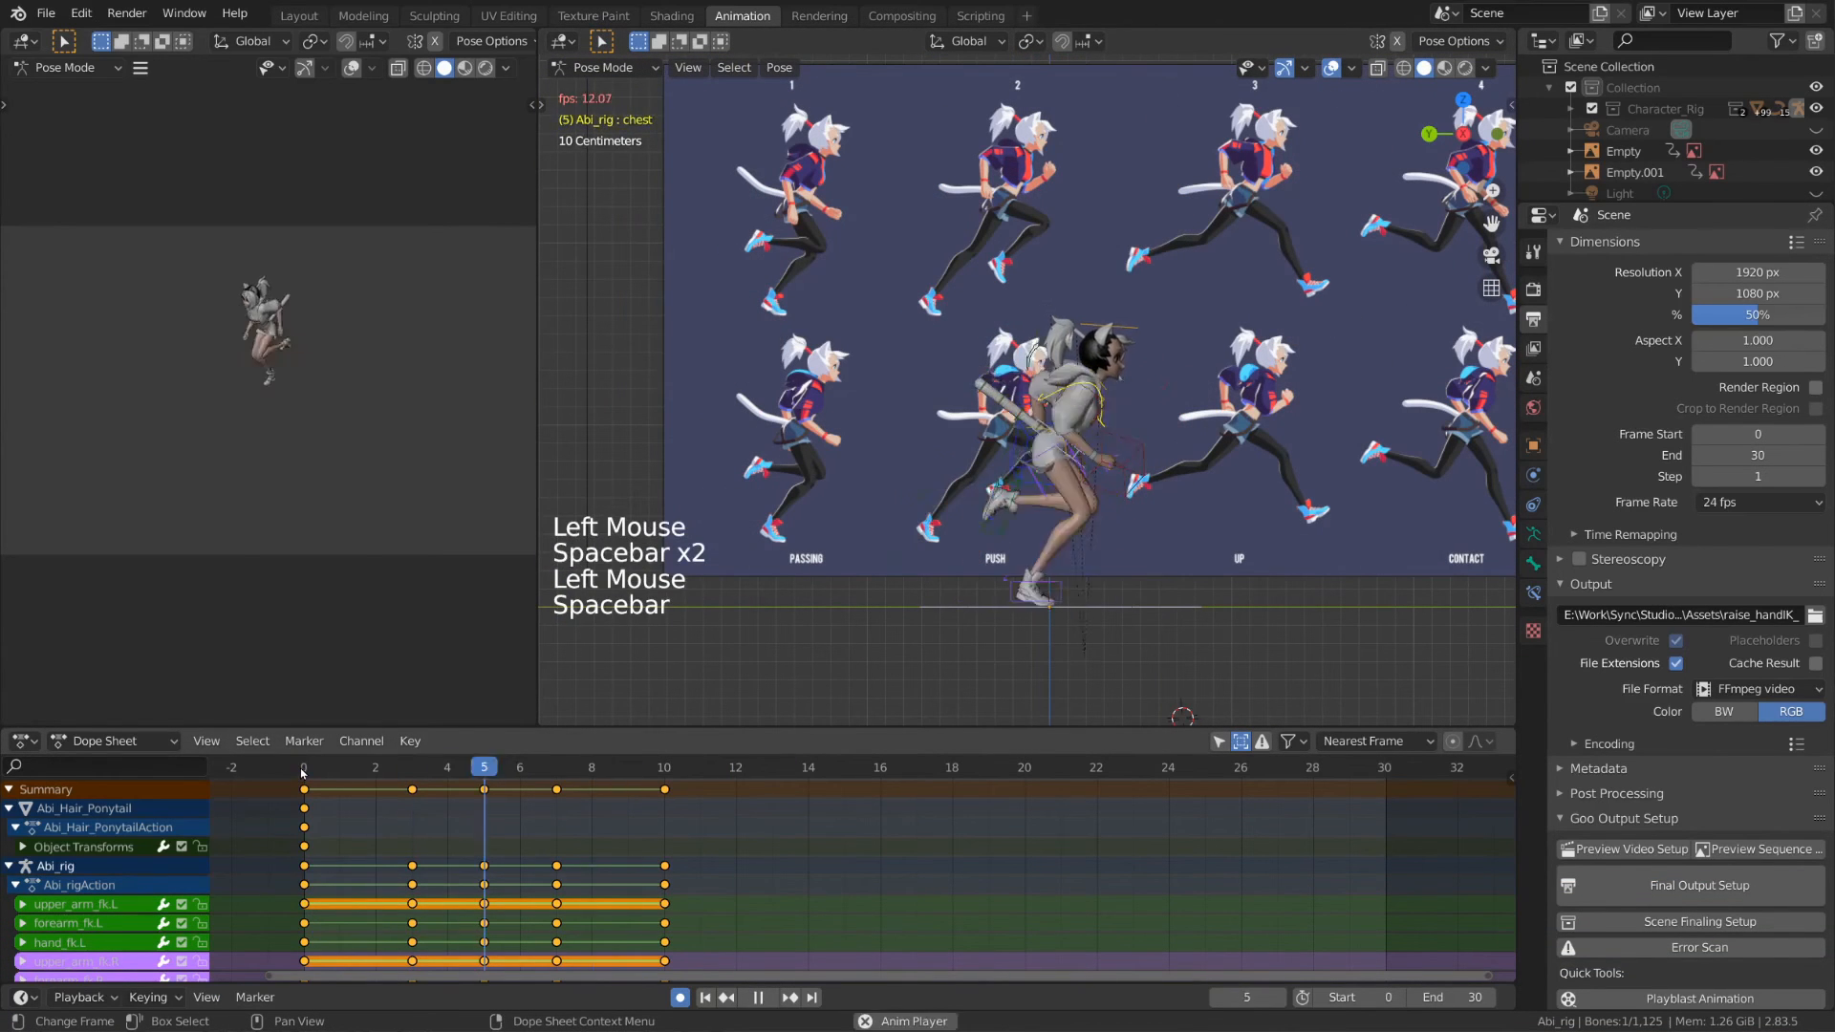
pyautogui.press('space')
pyautogui.click(304, 767)
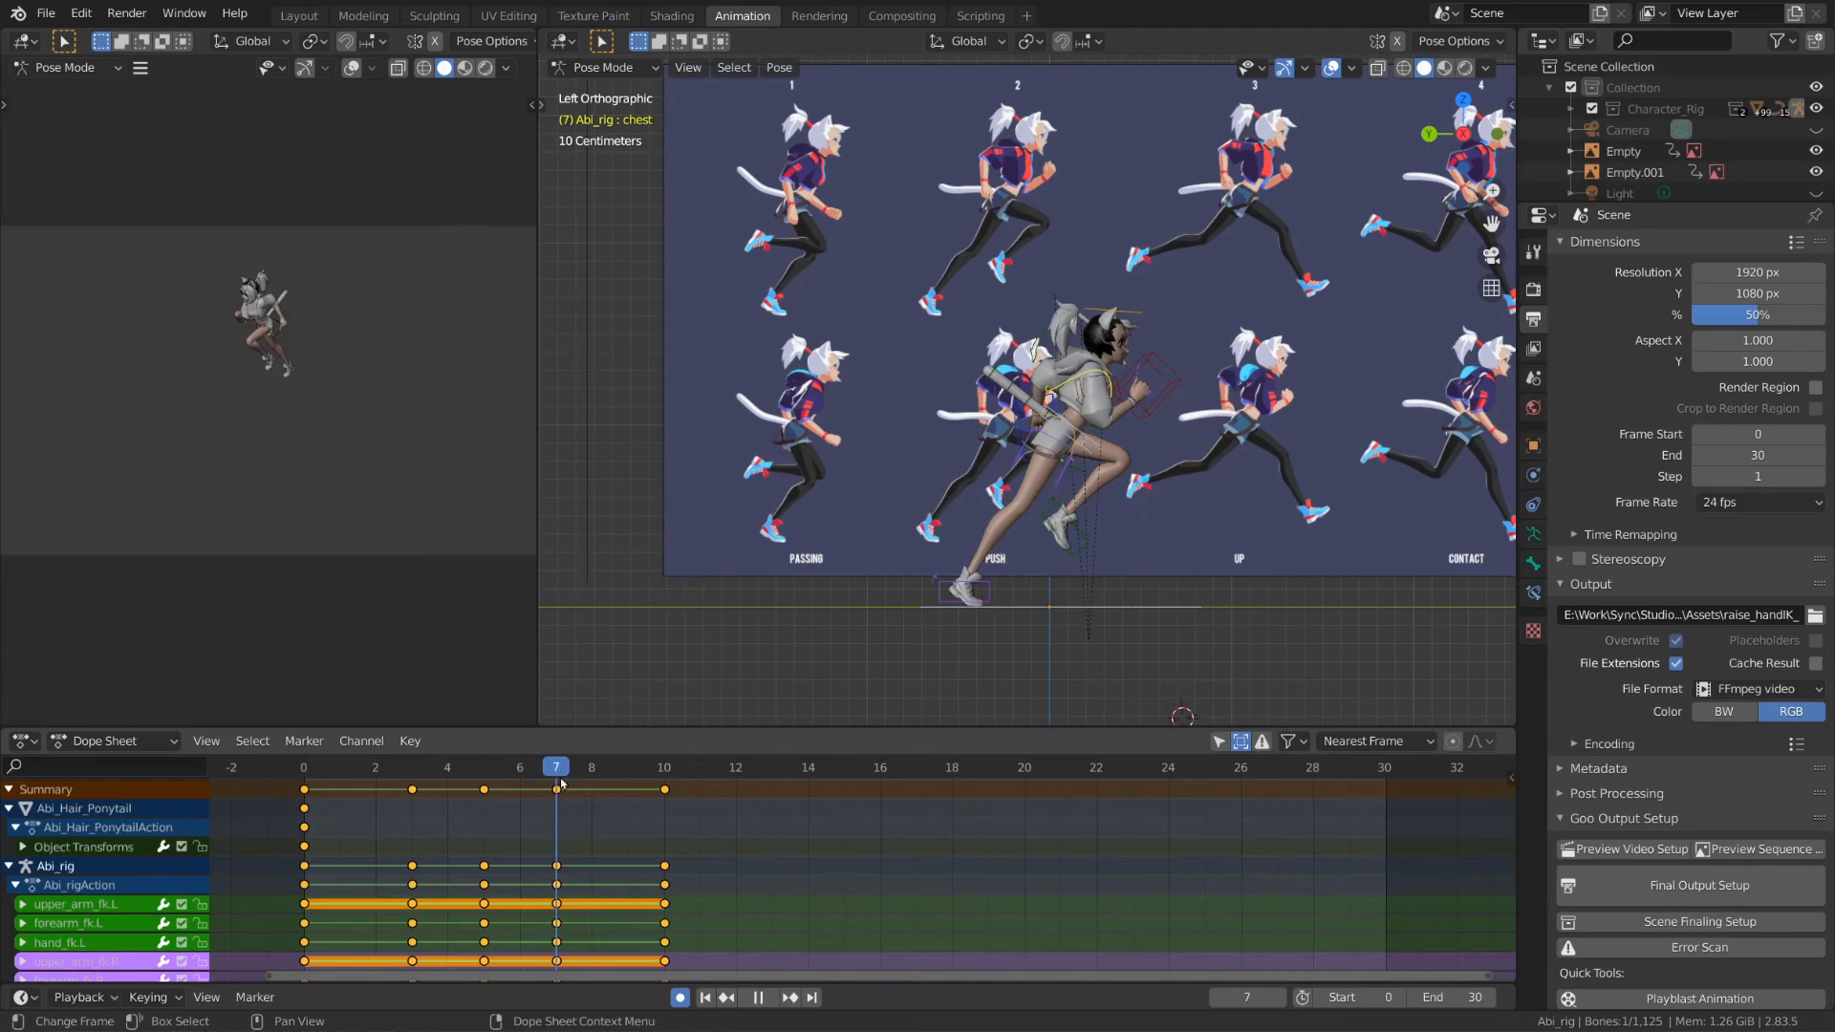
pyautogui.click(1073, 445)
pyautogui.moveTo(1073, 445)
pyautogui.keyDown('shift'); pyautogui.mouseDown(button='middle')
pyautogui.moveTo(1054, 439)
pyautogui.moveTo(1080, 435)
pyautogui.mouseUp(button='middle'); pyautogui.keyUp('shift')
pyautogui.scroll(1, 1214, 430)
pyautogui.press('n')
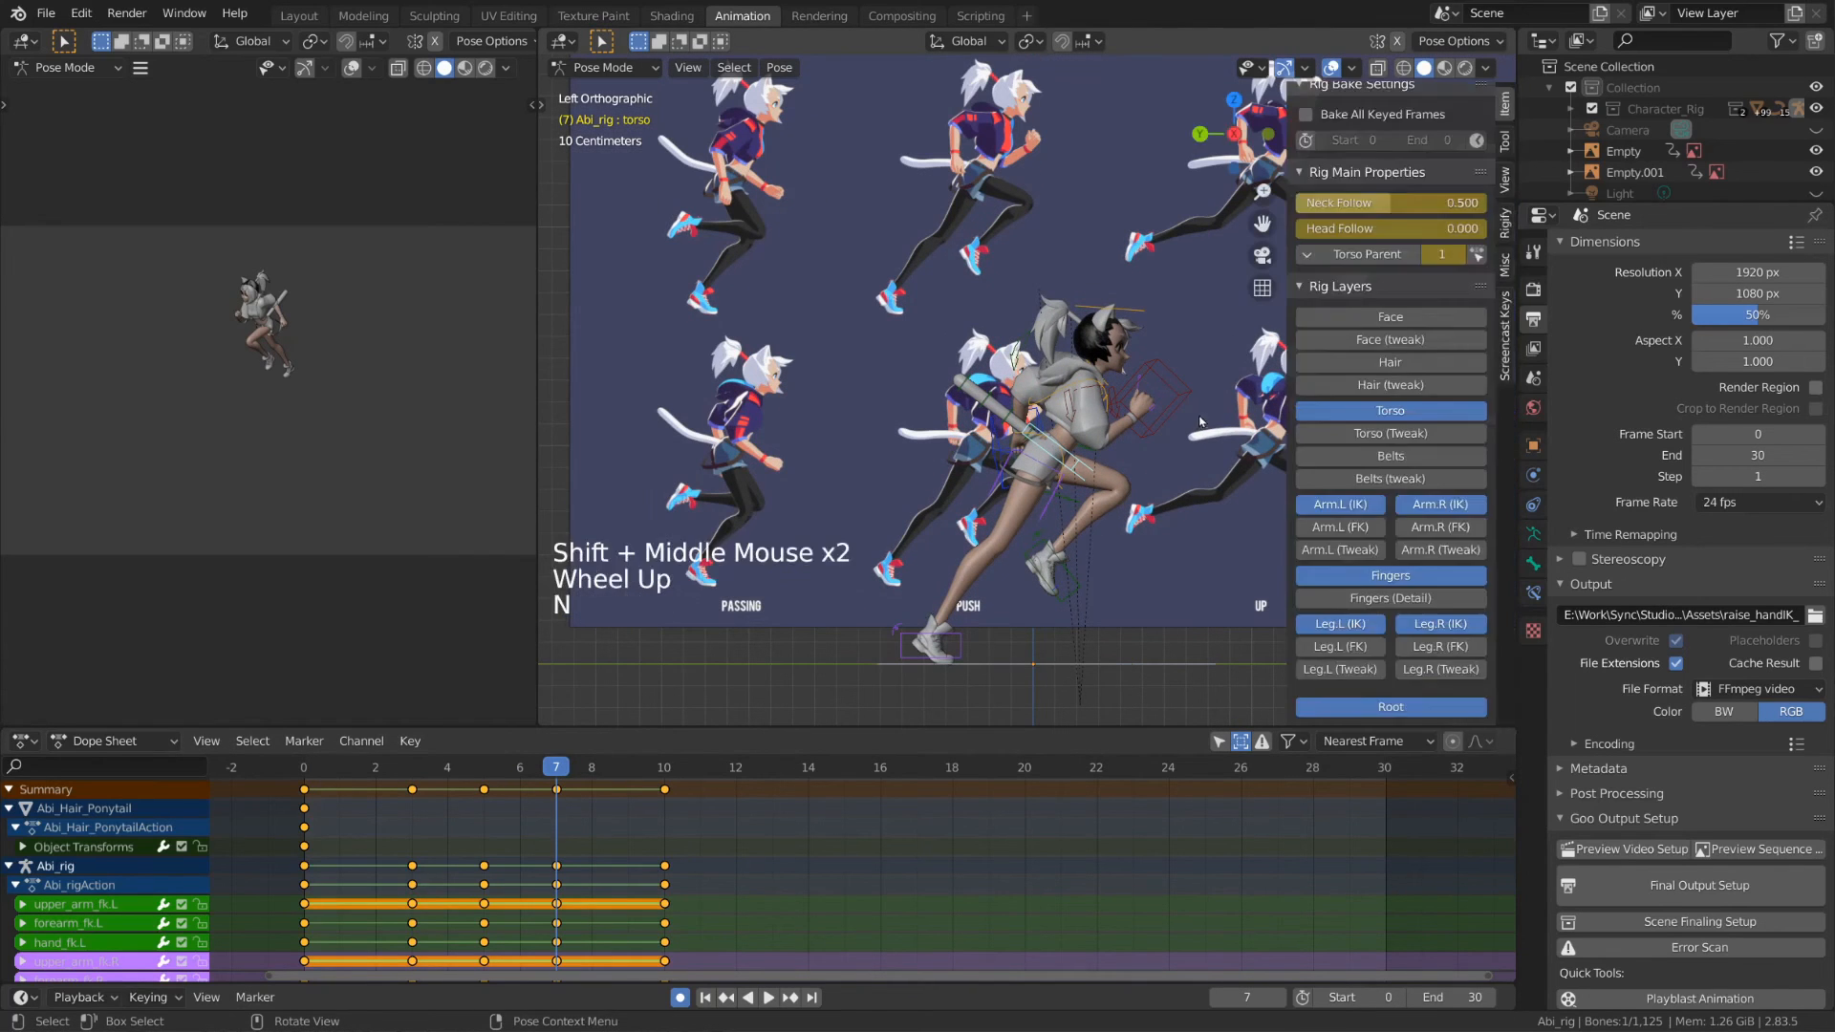
pyautogui.scroll(18, 1384, 286)
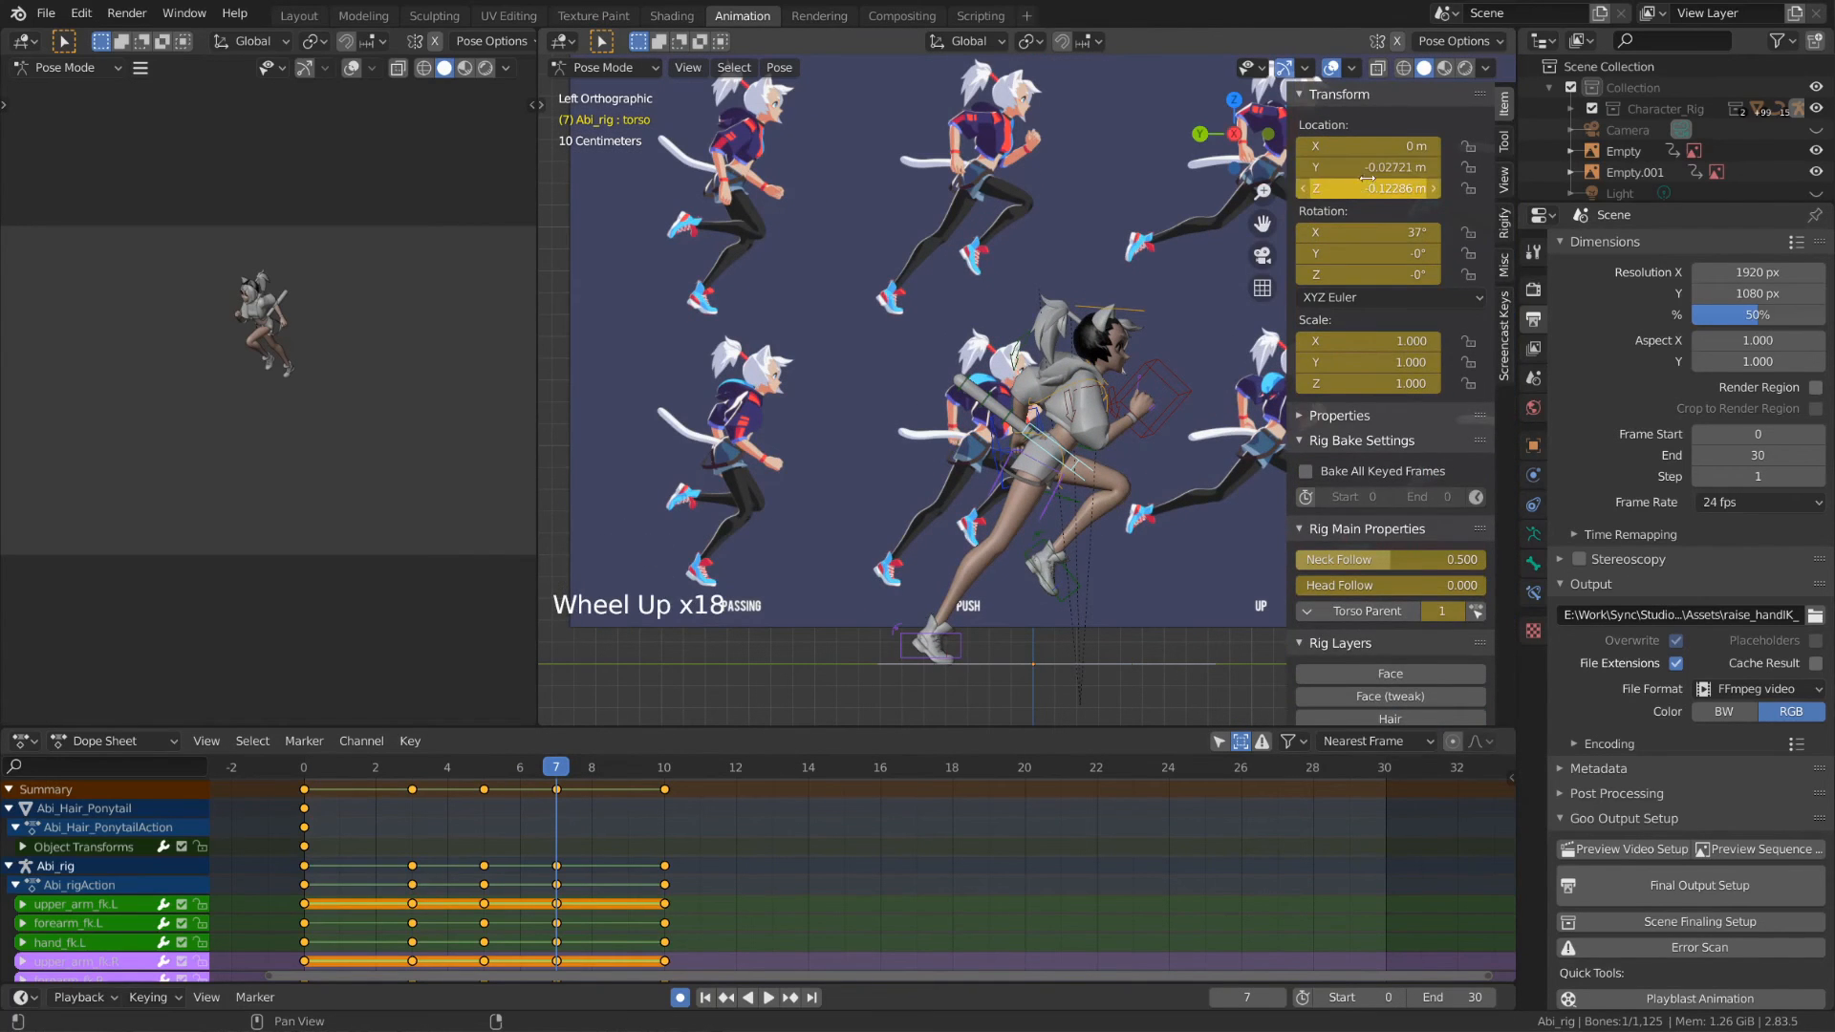
pyautogui.press('n')
# - At frame 7, move the right foot IK control back about 0.04 m along global Y
pyautogui.click(927, 655)
pyautogui.press('g')
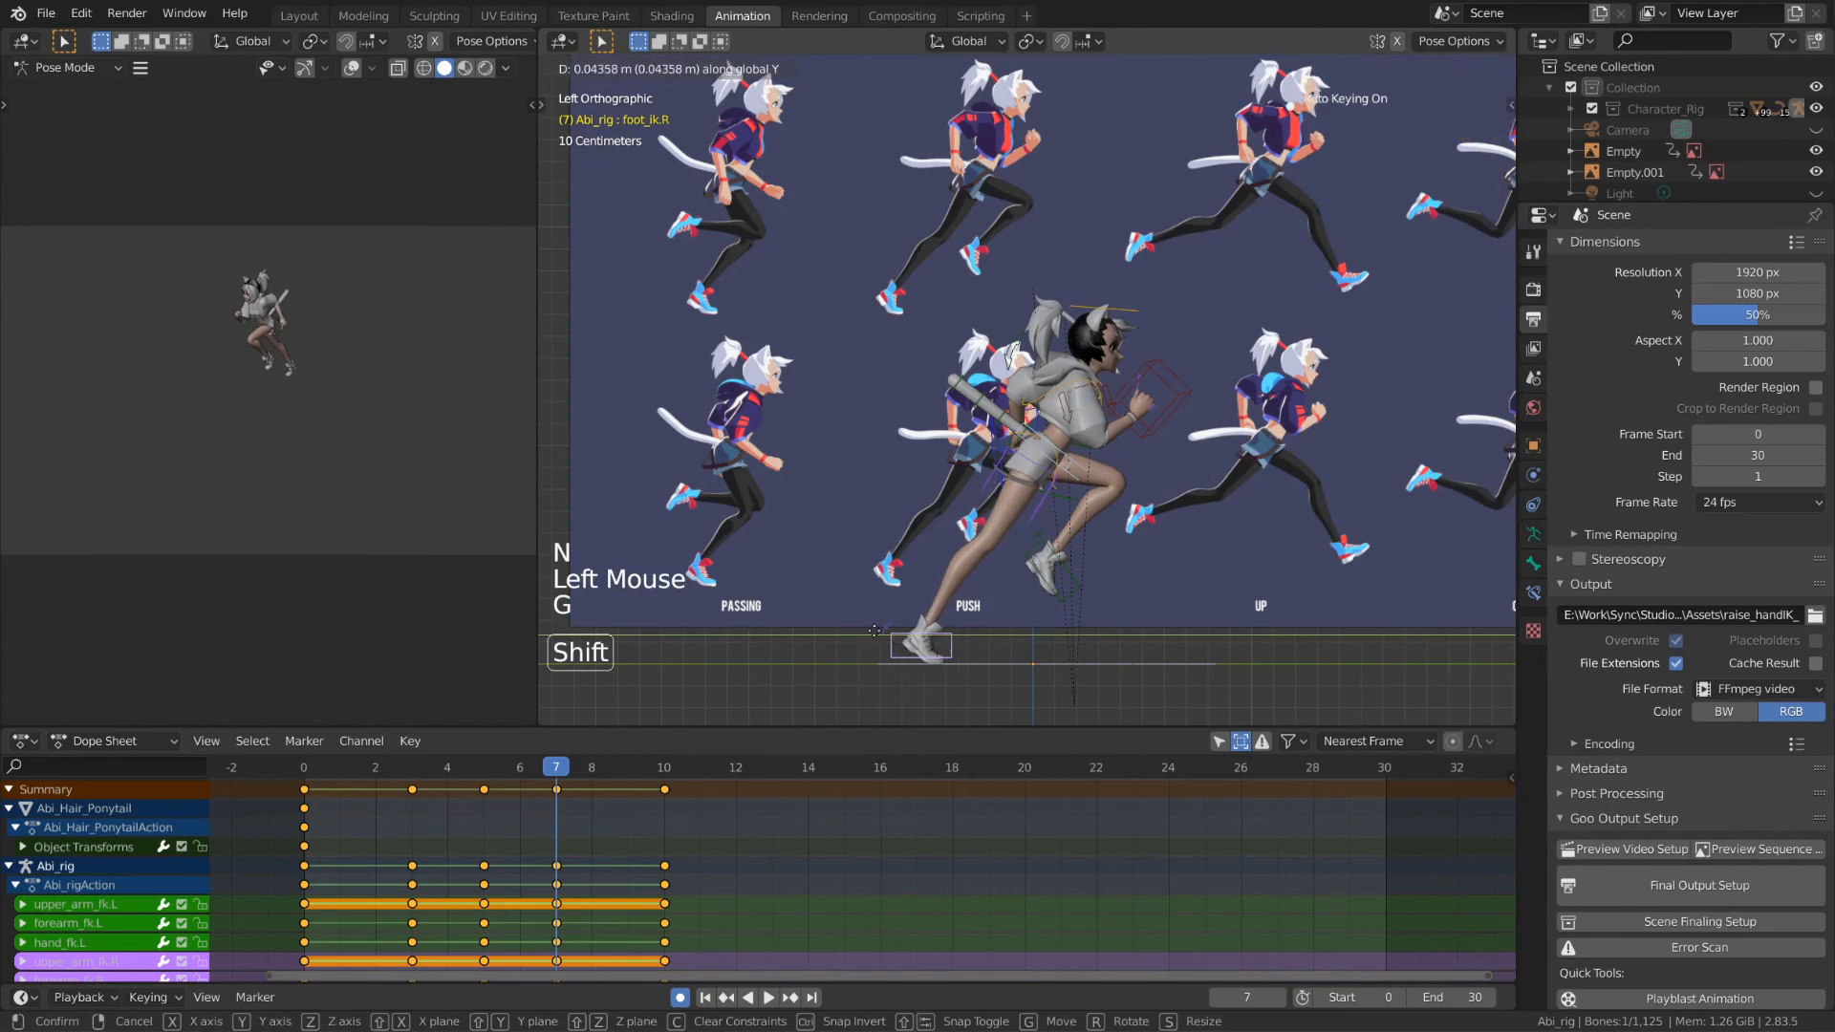
pyautogui.click(1084, 467)
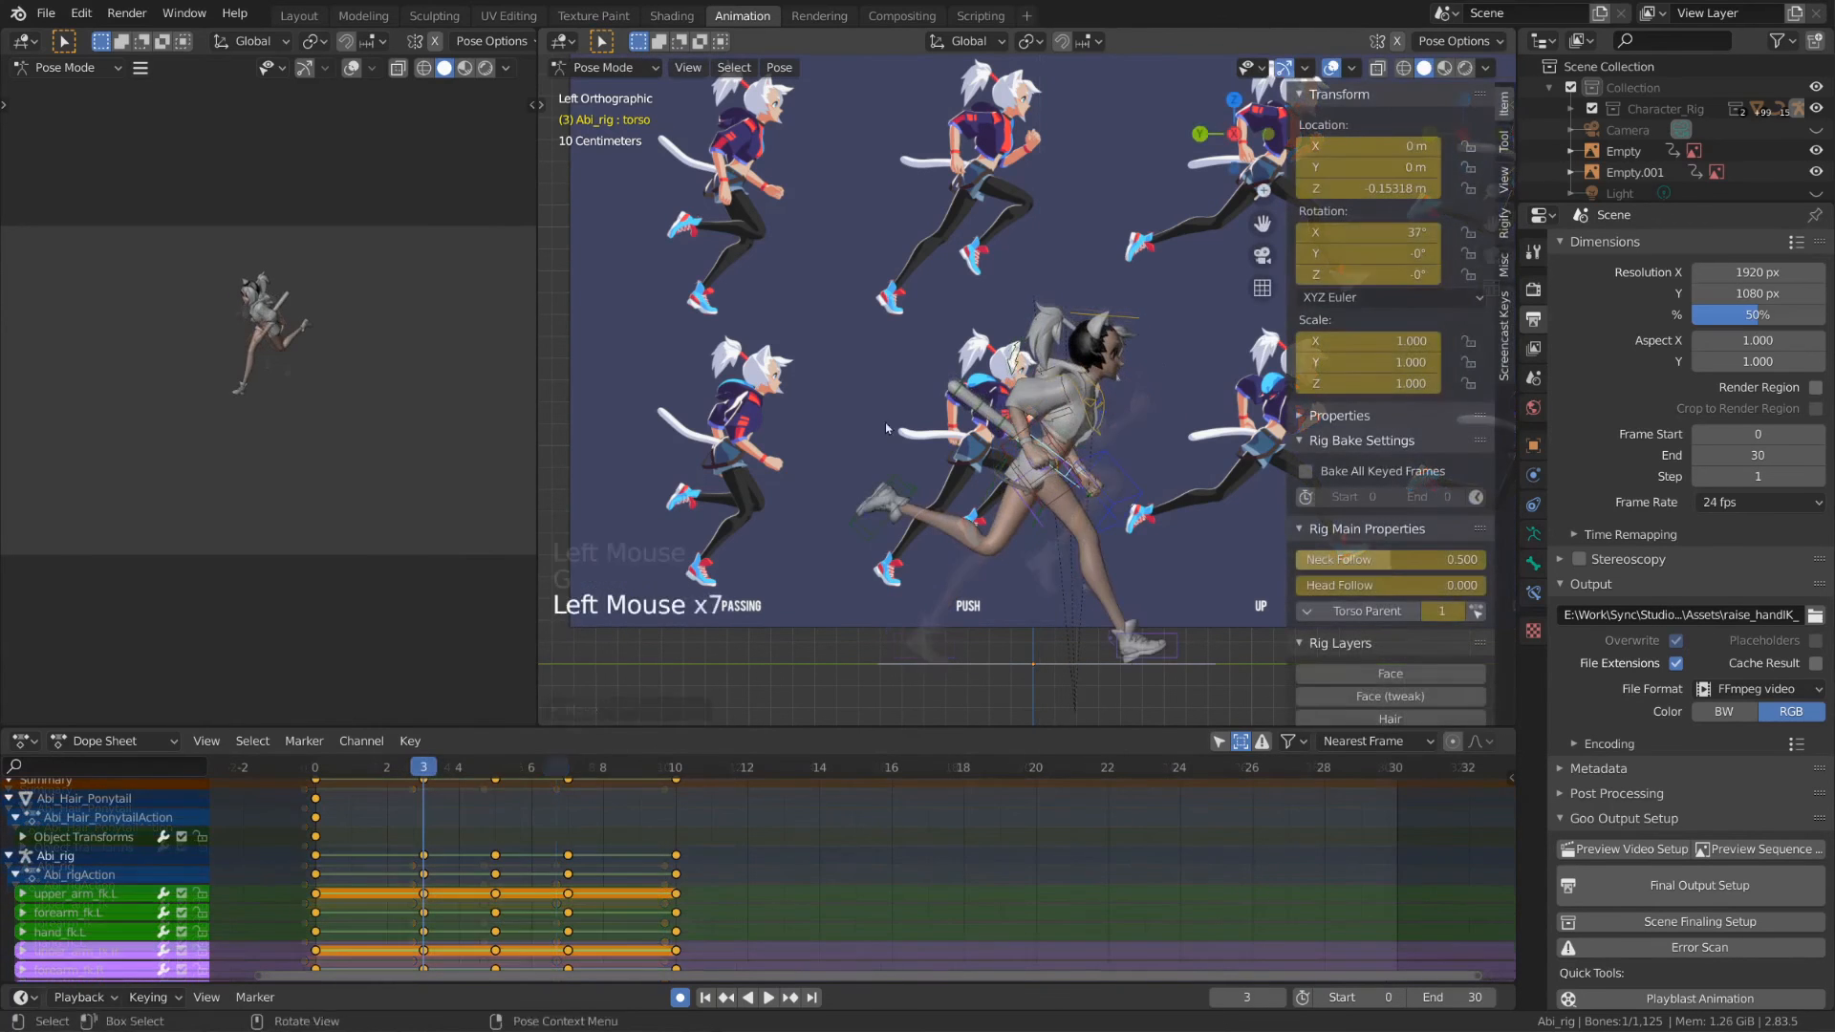
# - Compare the torso control's location and rotation values between frame 3 and frame 10
pyautogui.press('b')
pyautogui.press('n')
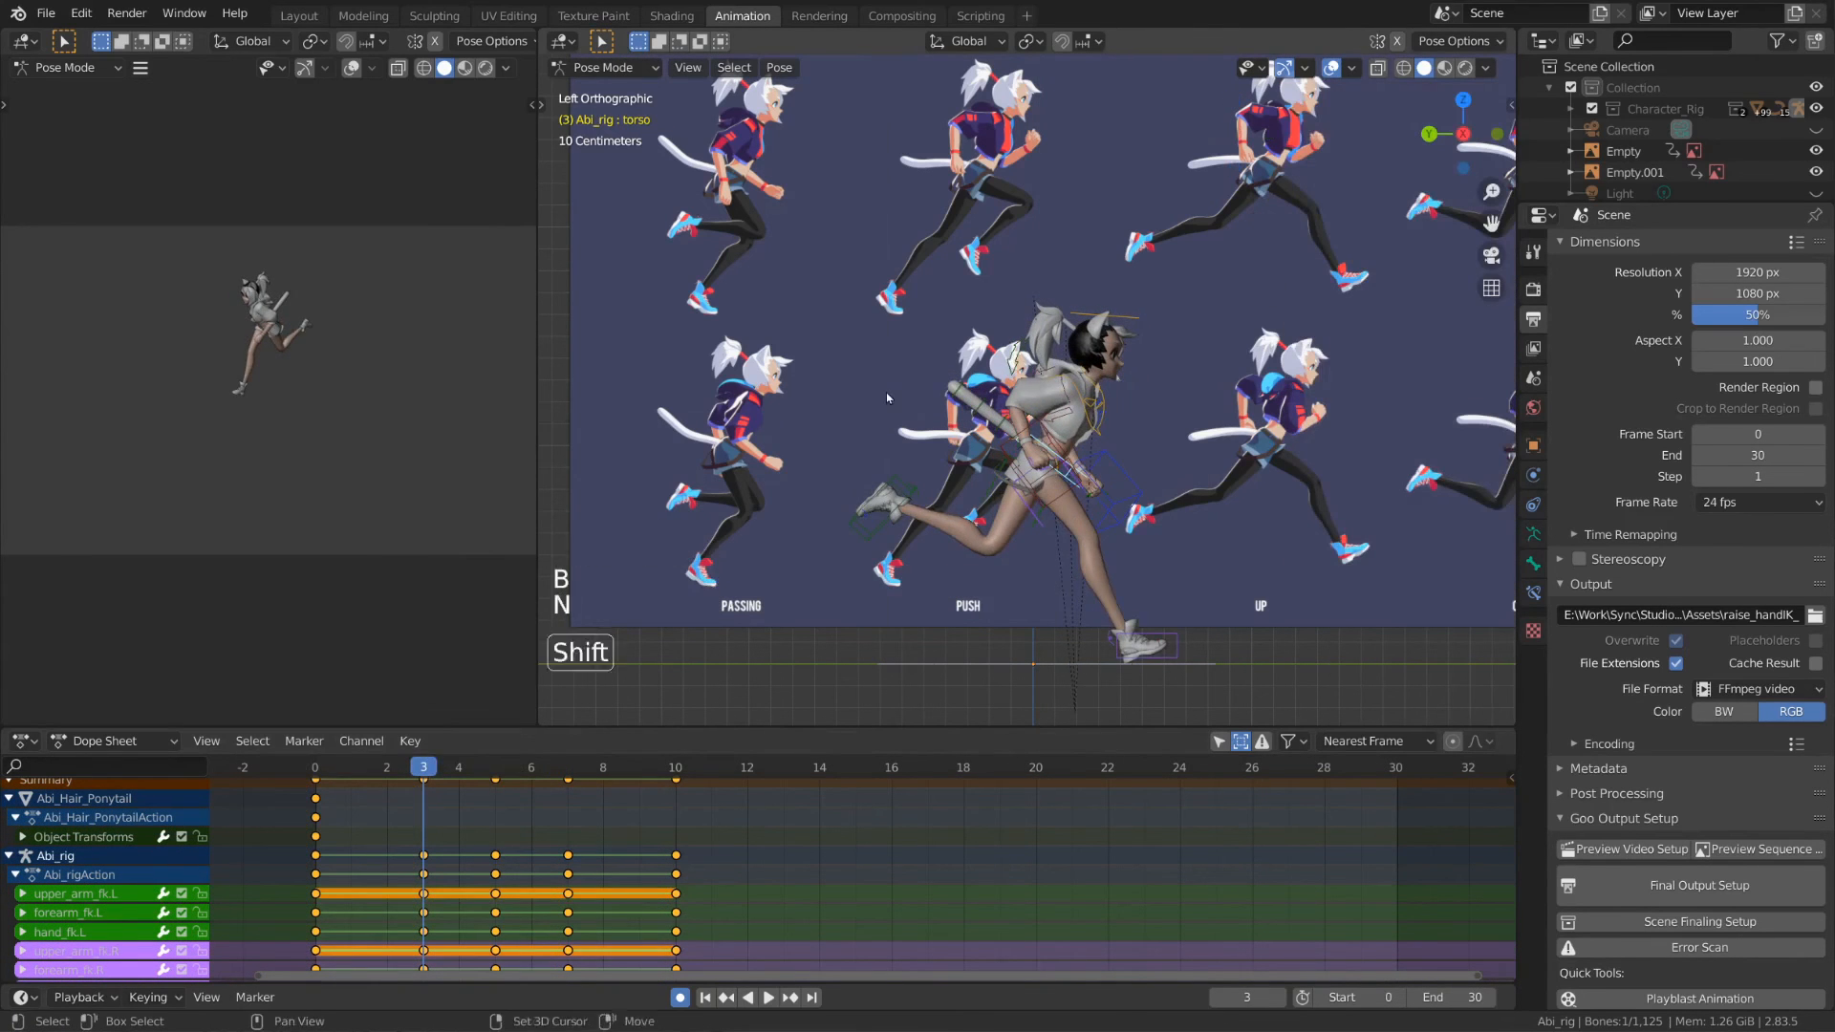
pyautogui.hotkey('shift', 'Left')
pyautogui.press('space')
pyautogui.press('space')
pyautogui.moveTo(497, 768); pyautogui.dragTo(676, 769)
pyautogui.press('n')
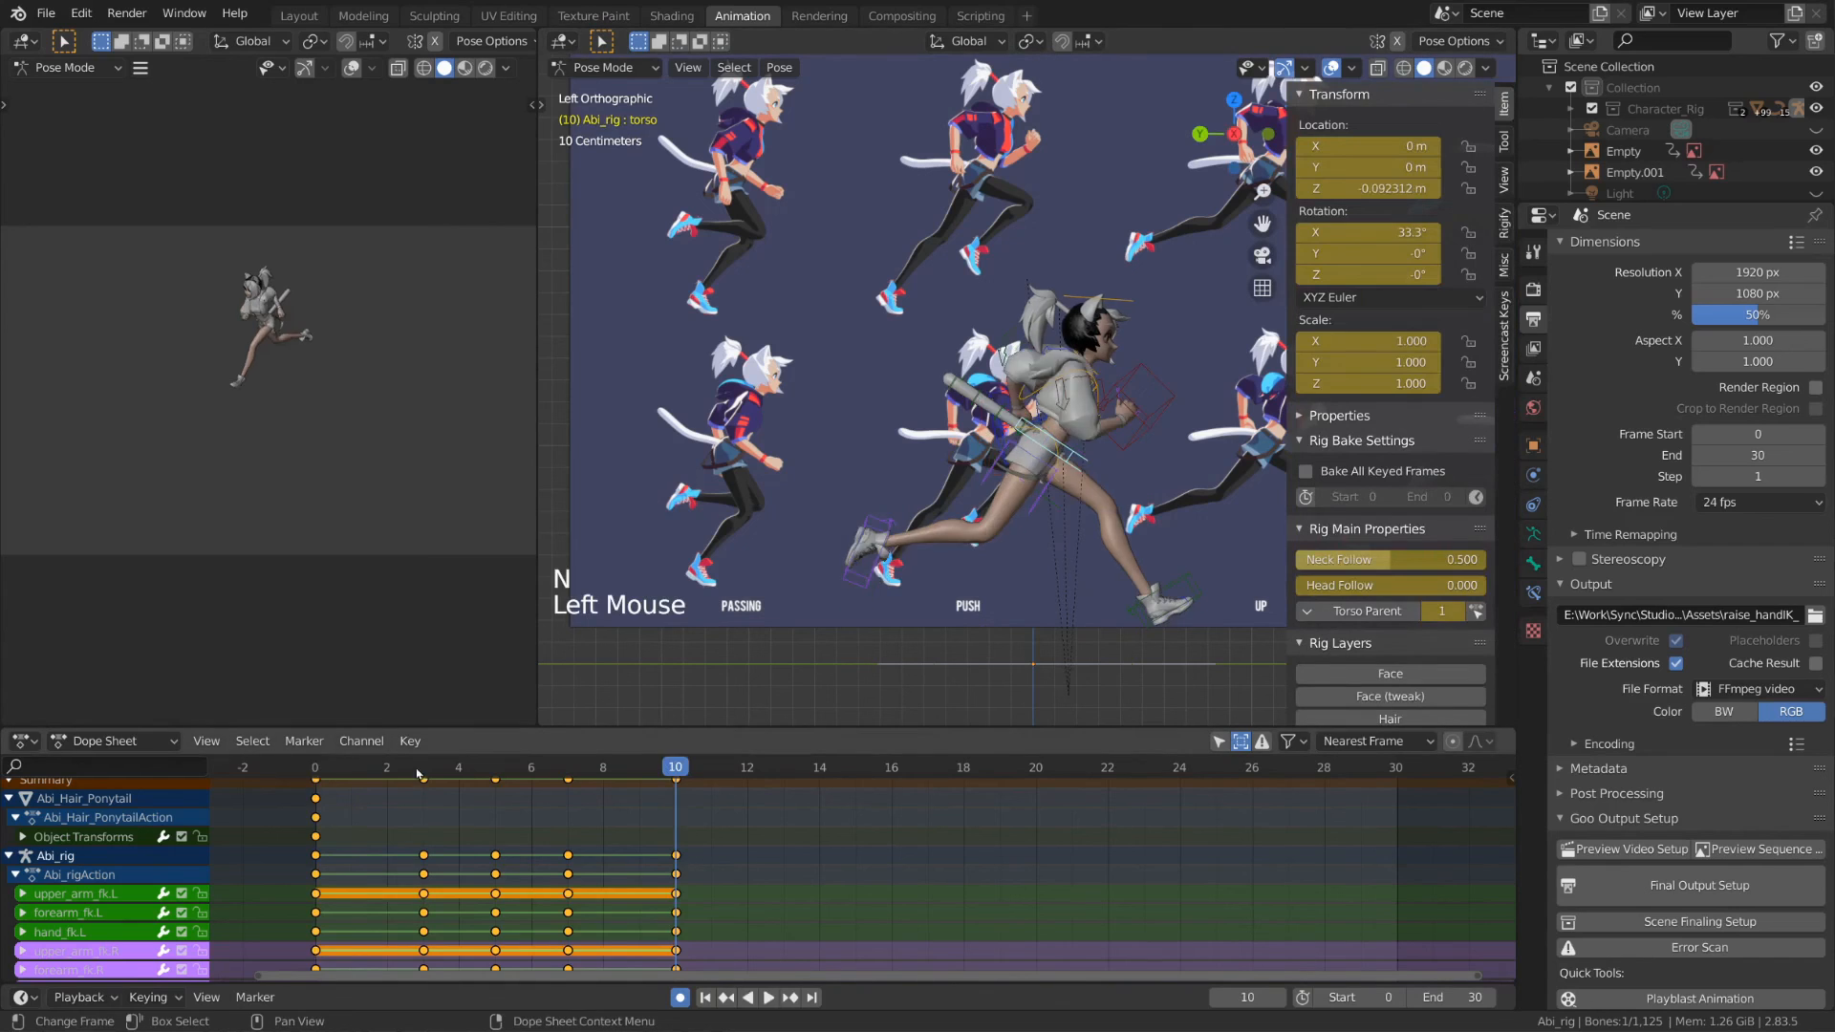
pyautogui.moveTo(422, 770); pyautogui.dragTo(349, 768)
# - Select both foot and hand IK controls with the torso on the up pose and move them together vertically
pyautogui.keyDown('shift'); pyautogui.click(865, 573); pyautogui.keyUp('shift')
pyautogui.keyDown('shift'); pyautogui.click(1181, 585); pyautogui.keyUp('shift')
pyautogui.keyDown('shift'); pyautogui.click(1143, 411); pyautogui.keyUp('shift')
pyautogui.keyDown('shift'); pyautogui.click(1109, 440); pyautogui.keyUp('shift')
pyautogui.keyDown('shift'); pyautogui.click(999, 454); pyautogui.keyUp('shift')
pyautogui.press('g')
pyautogui.press('z')
pyautogui.click(1095, 452)
# - Play the animation repeatedly from frame 0 in side and front view to examine the run's bounce and timing
pyautogui.press('space')
pyautogui.press('space')
pyautogui.press('space')
pyautogui.press('space')
pyautogui.press('space')
pyautogui.press('space')
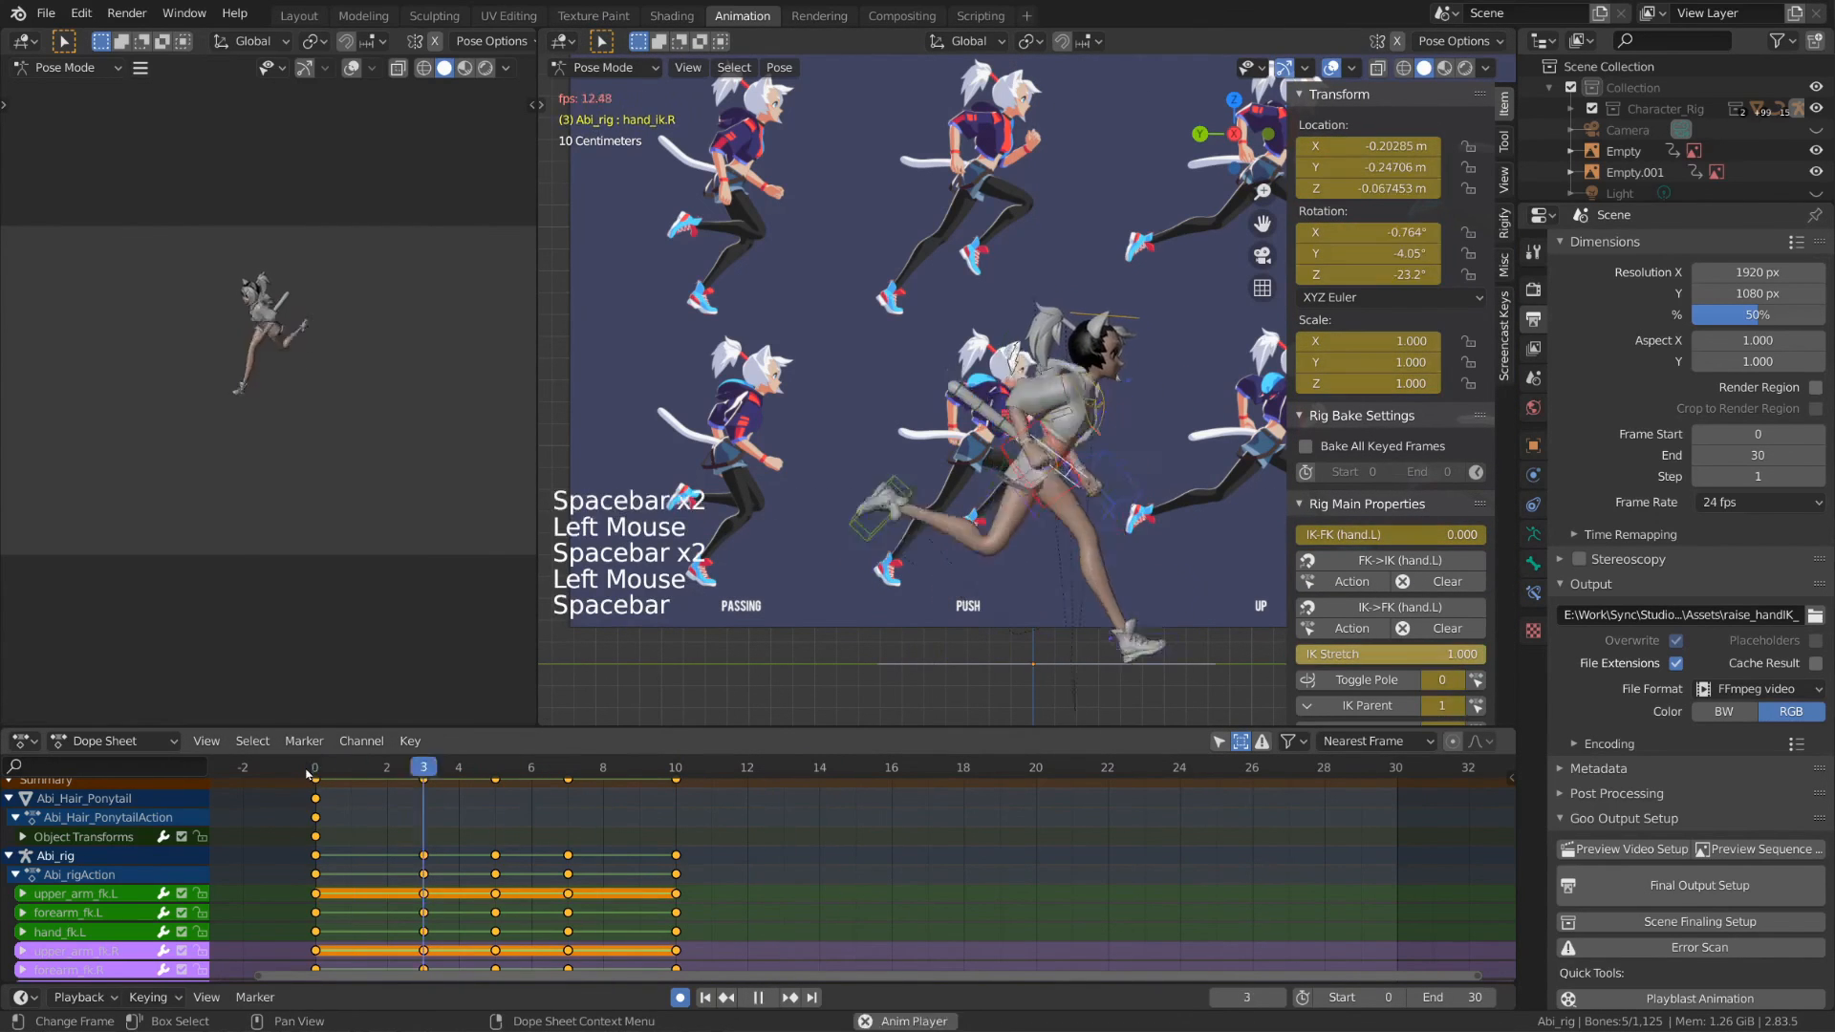
pyautogui.click(316, 767)
pyautogui.press('KP_1')
pyautogui.press('space')
pyautogui.press('space')
pyautogui.click(315, 768)
pyautogui.press('space')
pyautogui.press('space')
pyautogui.click(315, 767)
pyautogui.moveTo(899, 573); pyautogui.dragTo(910, 575, button='middle')
pyautogui.press('ctrl+KP_3')
pyautogui.press('space')
pyautogui.press('space')
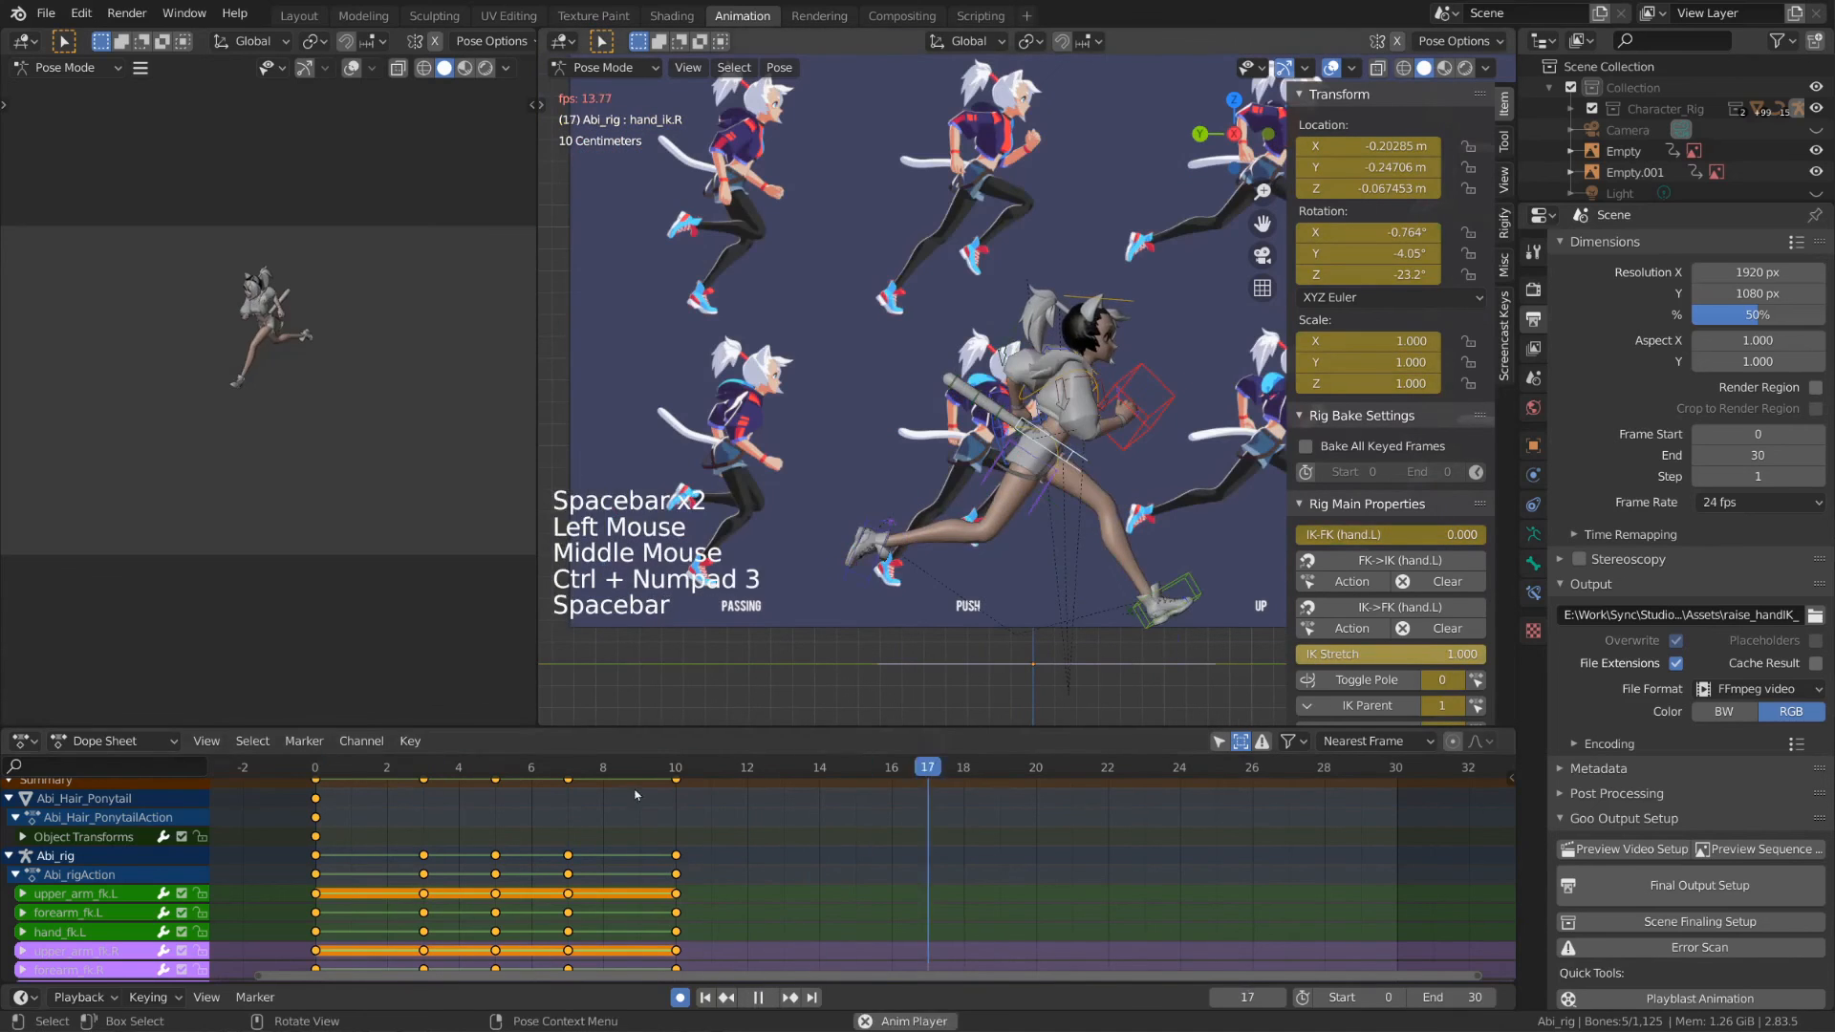
# - Move the right hand IK control at frame 7 in side view to refine the push pose
pyautogui.moveTo(604, 768); pyautogui.dragTo(628, 769)
pyautogui.keyDown('shift'); pyautogui.moveTo(1052, 535); pyautogui.dragTo(765, 583, button='middle'); pyautogui.keyUp('shift')
pyautogui.scroll(-2, 736, 593)
pyautogui.keyDown('shift'); pyautogui.moveTo(764, 583); pyautogui.dragTo(793, 573, button='middle'); pyautogui.keyUp('shift')
pyautogui.click(567, 768)
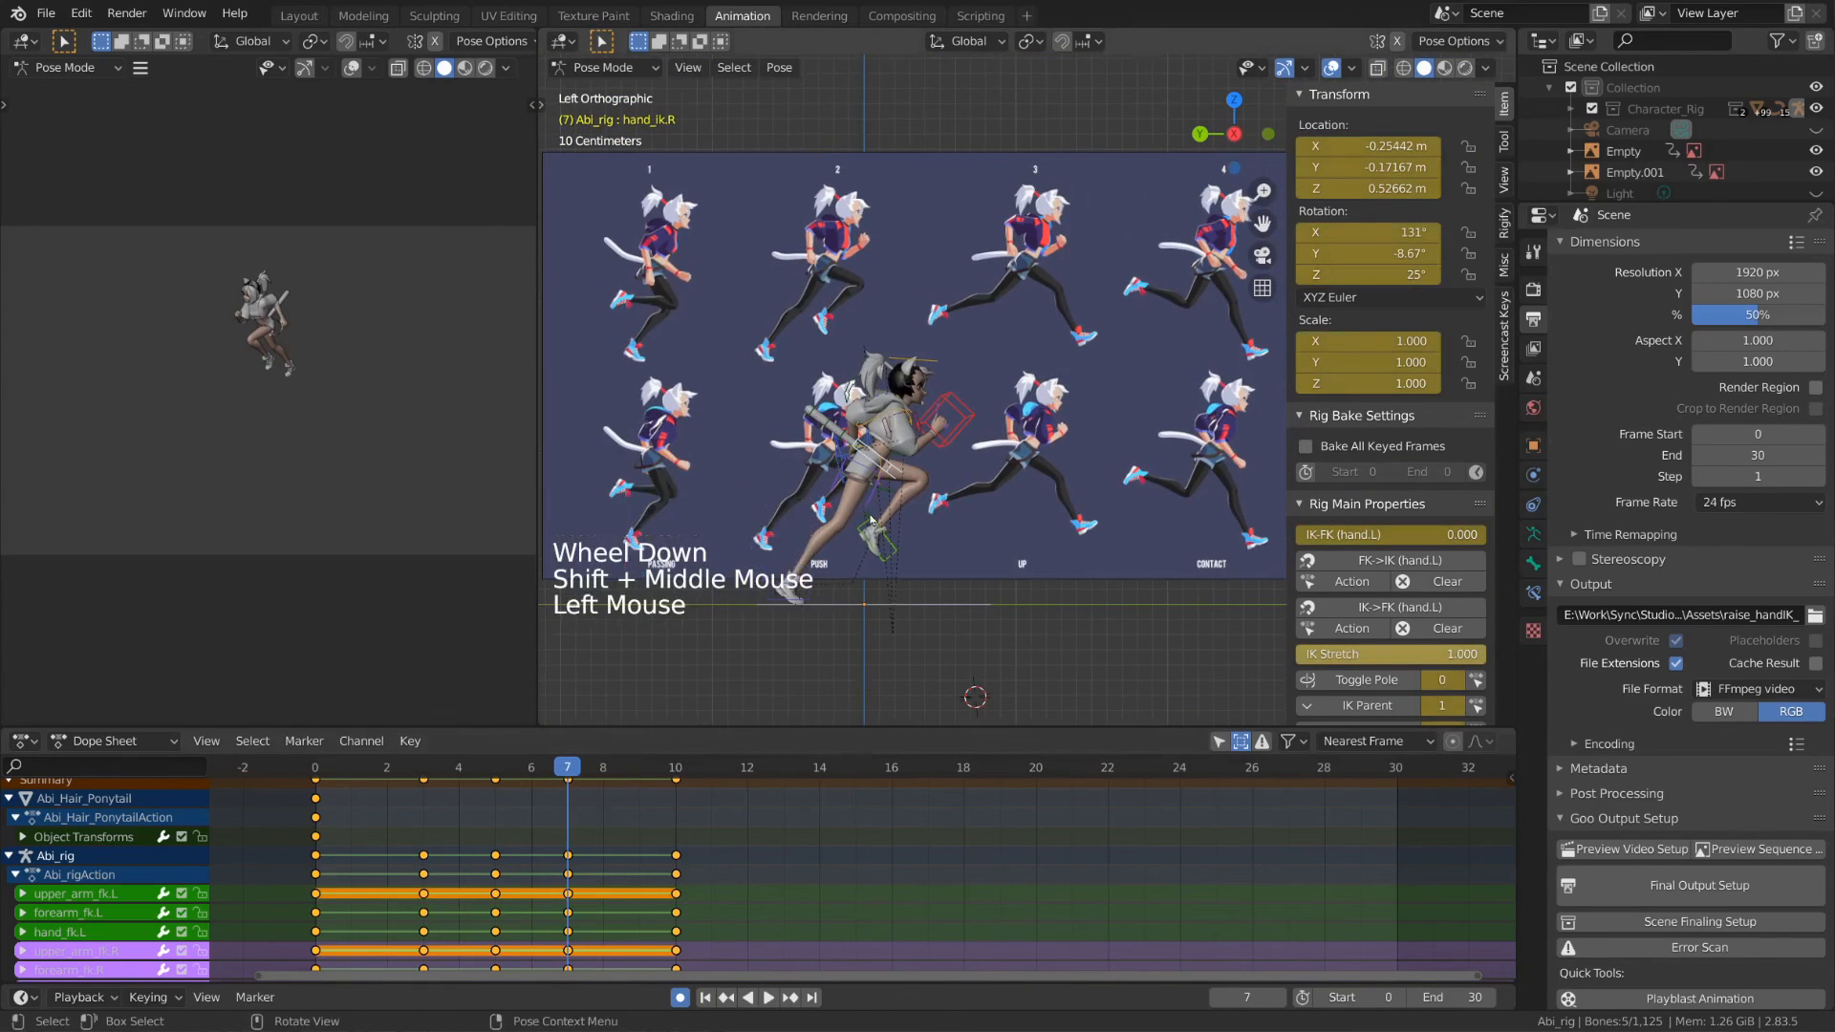
pyautogui.click(952, 424)
pyautogui.keyDown('shift'); pyautogui.moveTo(982, 512); pyautogui.dragTo(1160, 446, button='middle'); pyautogui.keyUp('shift')
pyautogui.scroll(3, 1104, 498)
pyautogui.press('ctrl+KP_3')
# - Play the run from frame 0 and orbit around the character to examine the poses from several angles
pyautogui.press('space')
pyautogui.press('space')
pyautogui.click(316, 767)
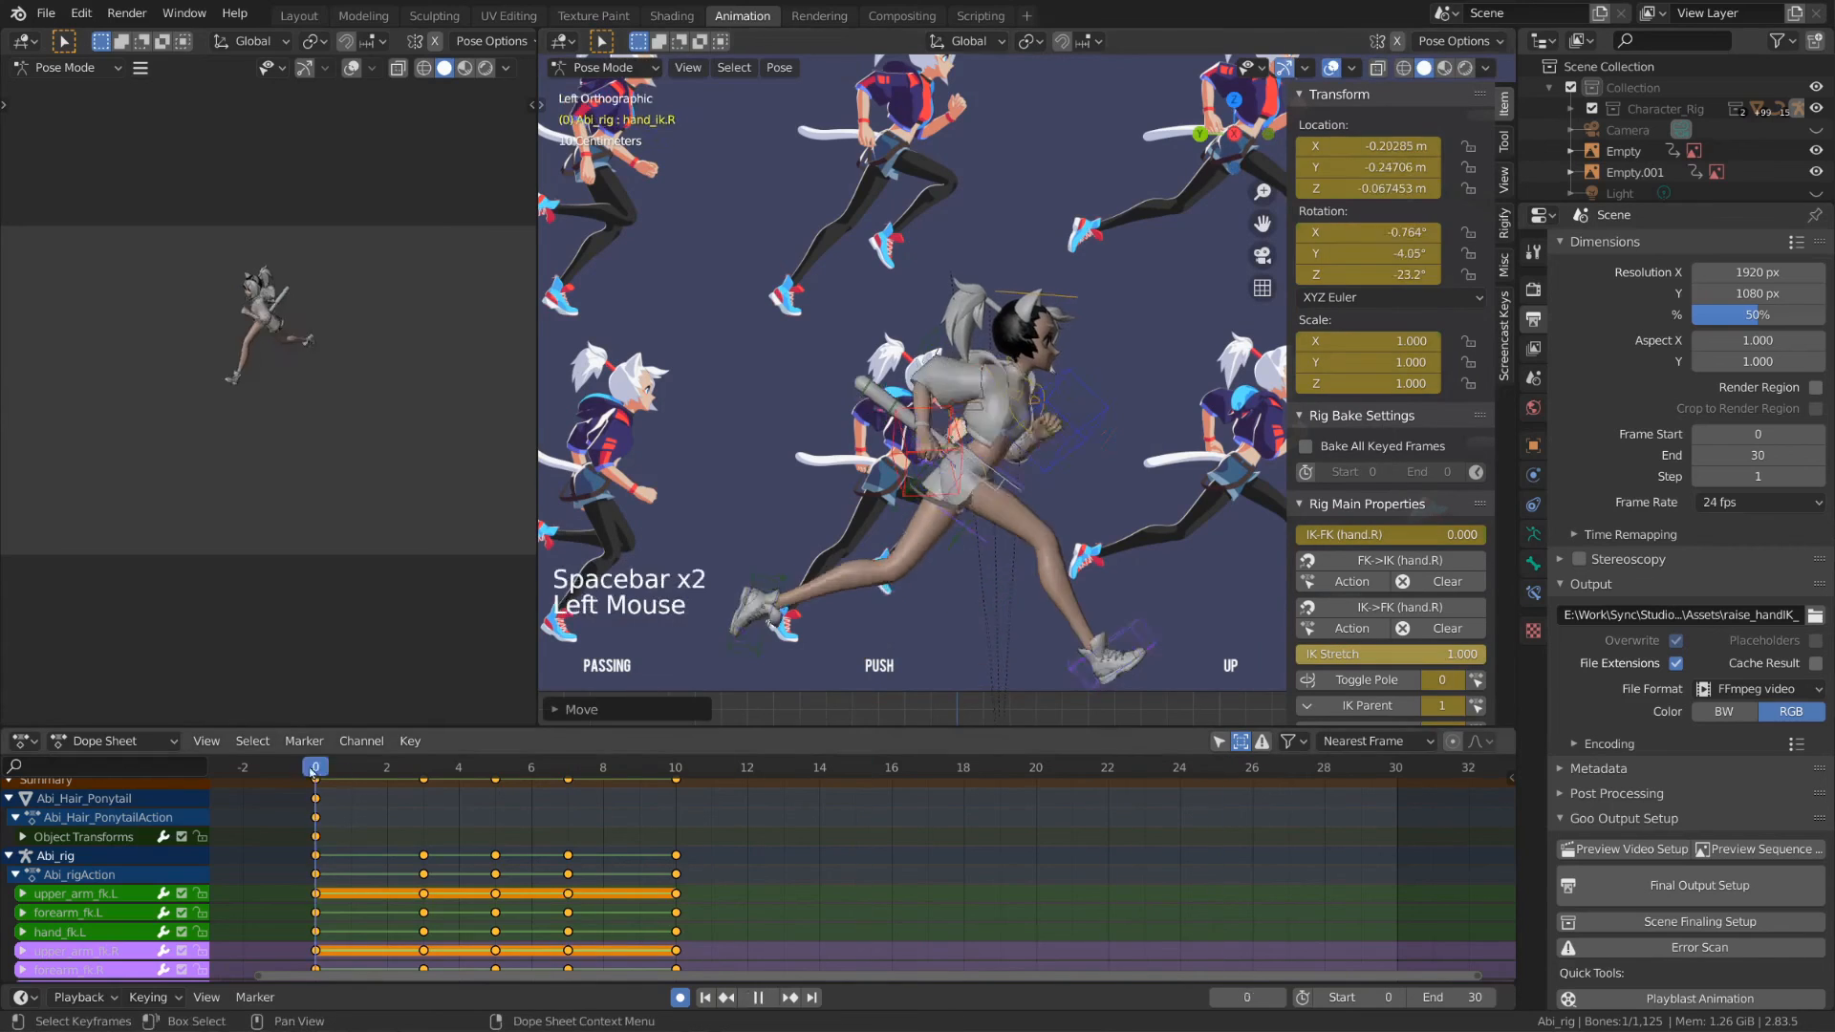
pyautogui.press('space')
pyautogui.press('space')
pyautogui.moveTo(1194, 593); pyautogui.dragTo(1000, 619, button='middle')
pyautogui.moveTo(669, 861); pyautogui.dragTo(818, 869, button='middle')
pyautogui.press('space')
pyautogui.moveTo(1000, 618); pyautogui.dragTo(988, 616, button='middle')
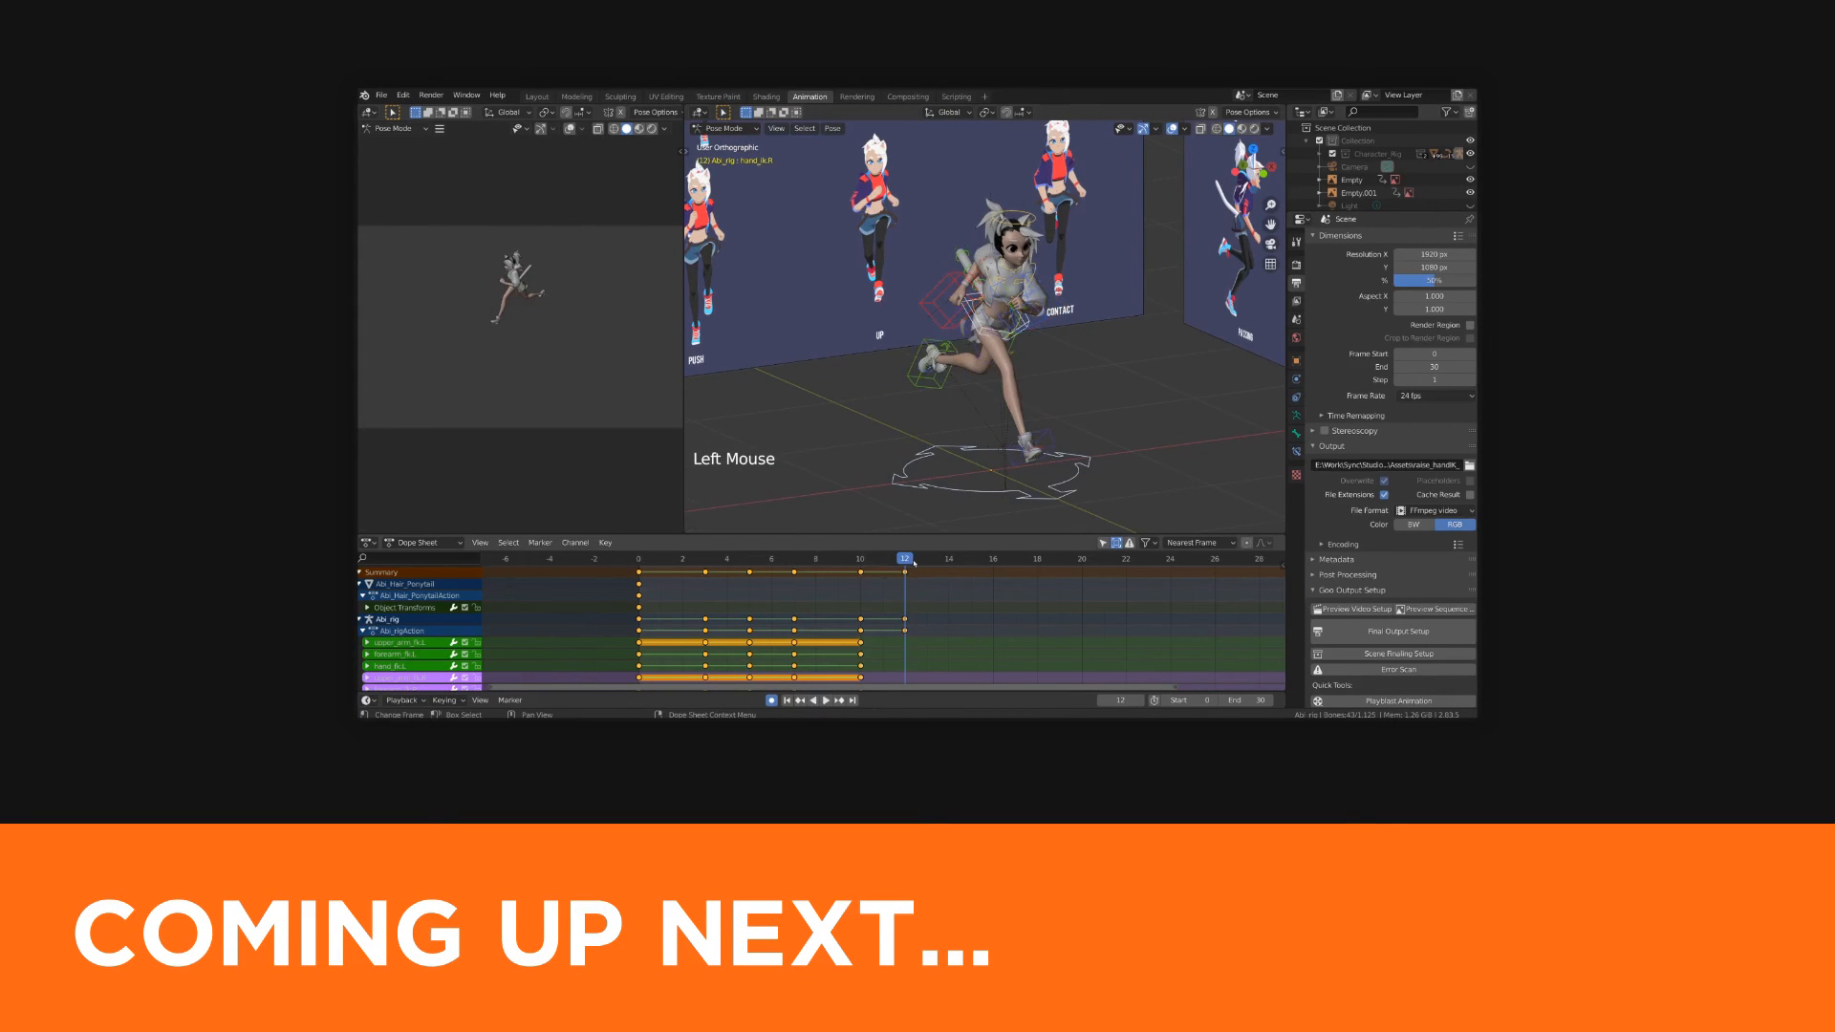
pyautogui.moveTo(998, 407); pyautogui.dragTo(1048, 397, button='middle')
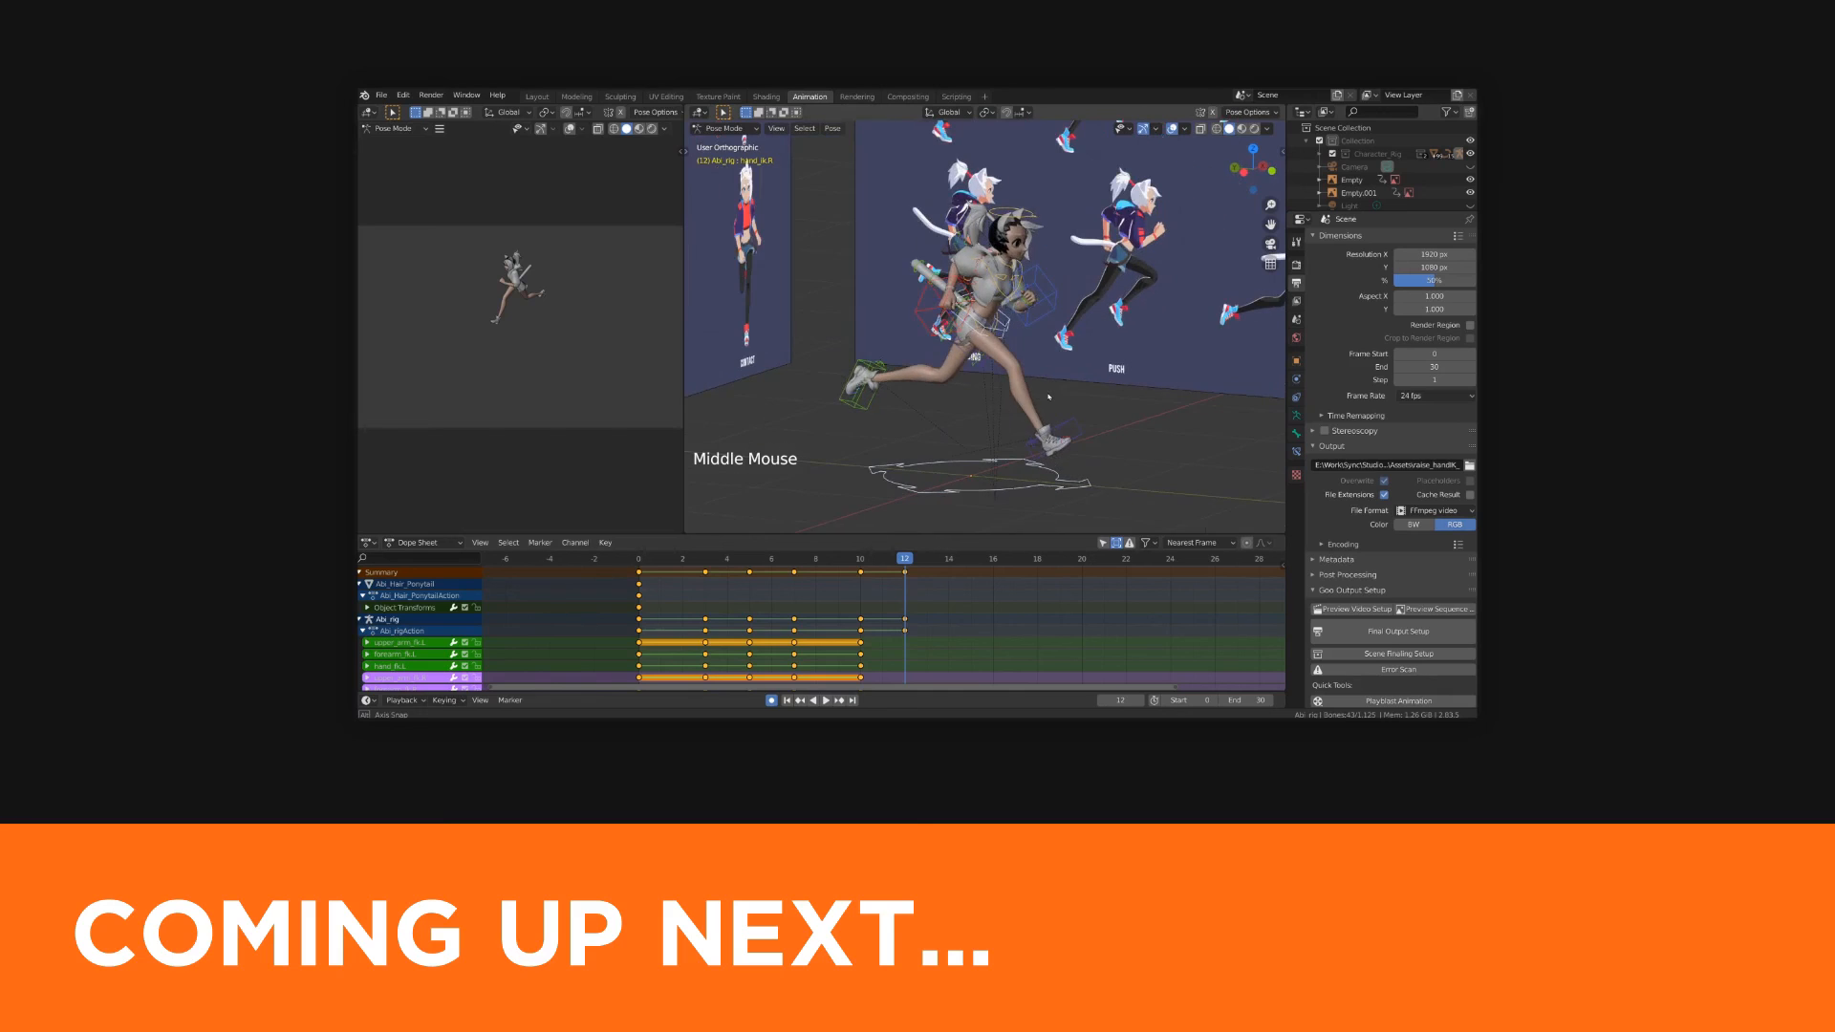